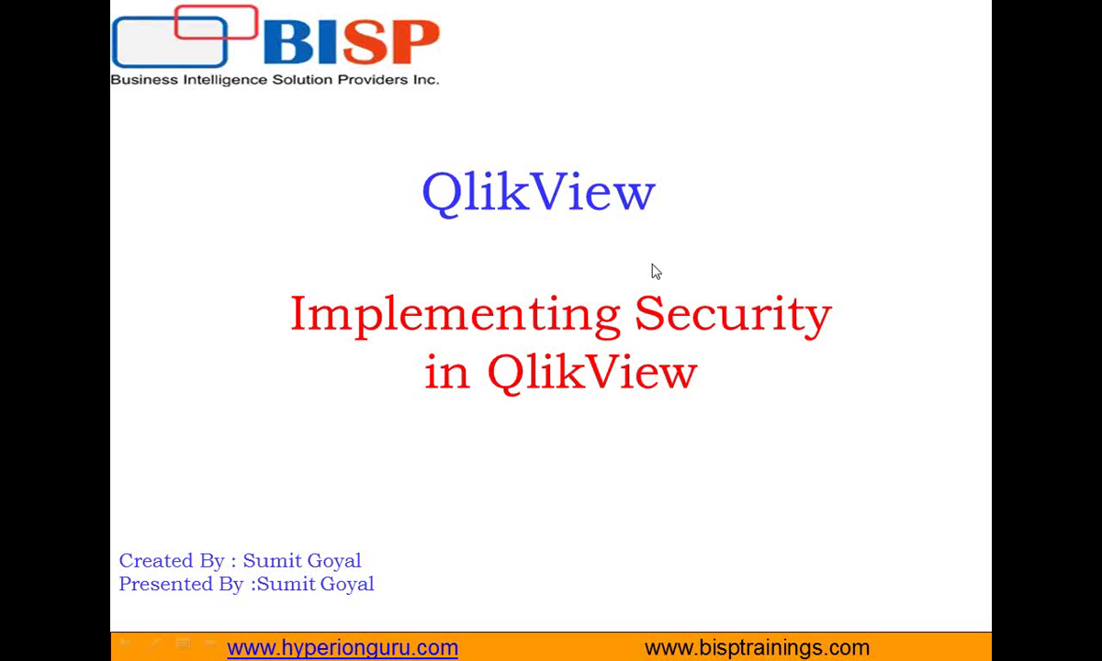
Exit the full-screen slide show on the 'Implementing Security in QlikView' title slide.
{"action": "key", "text": "Escape"}
In QlikView, create a new blank document and dismiss the Getting Started wizard.
{"action": "left_click", "coordinate": [343, 643]}
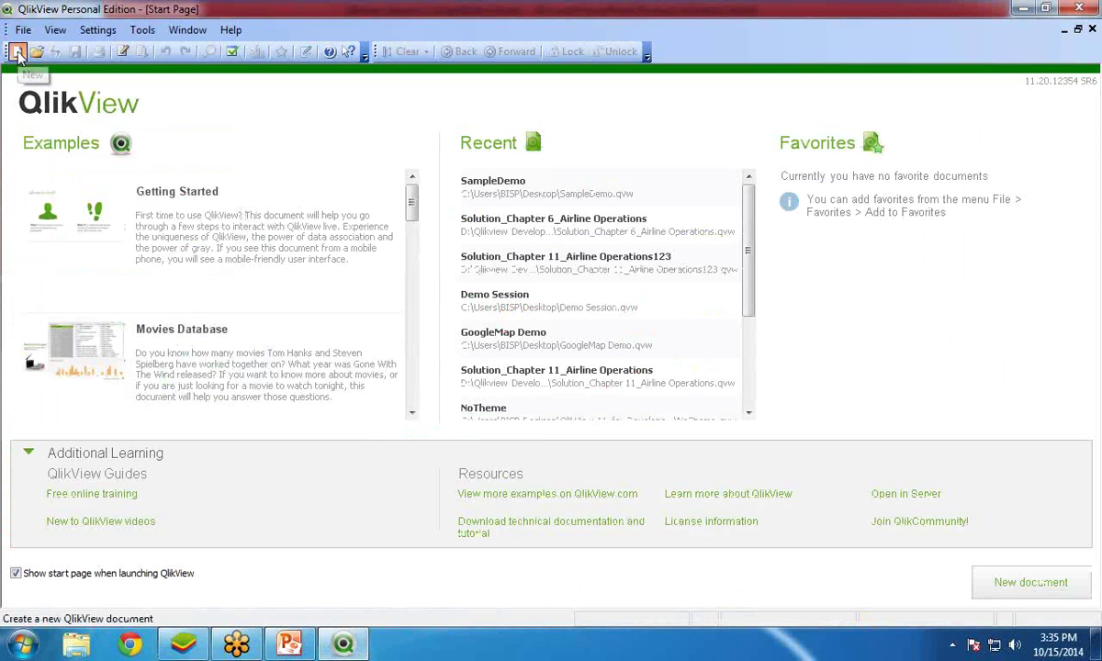
{"action": "left_click", "coordinate": [17, 52]}
{"action": "left_click", "coordinate": [864, 61]}
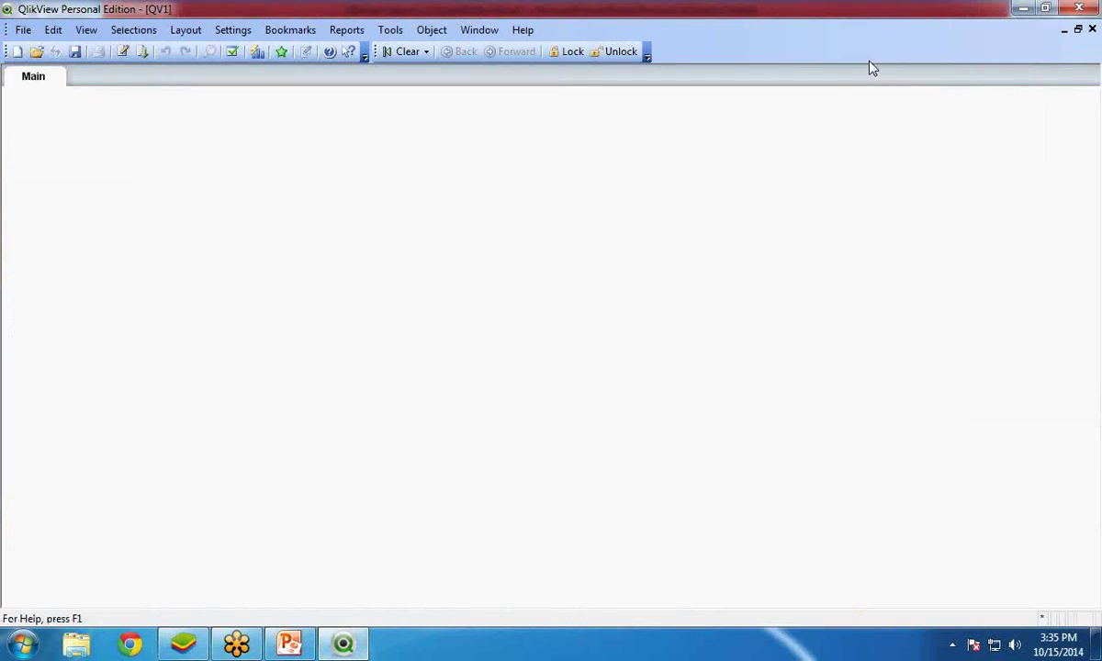
Save the document to the Desktop as SampleDemo123.
{"action": "left_click", "coordinate": [75, 52]}
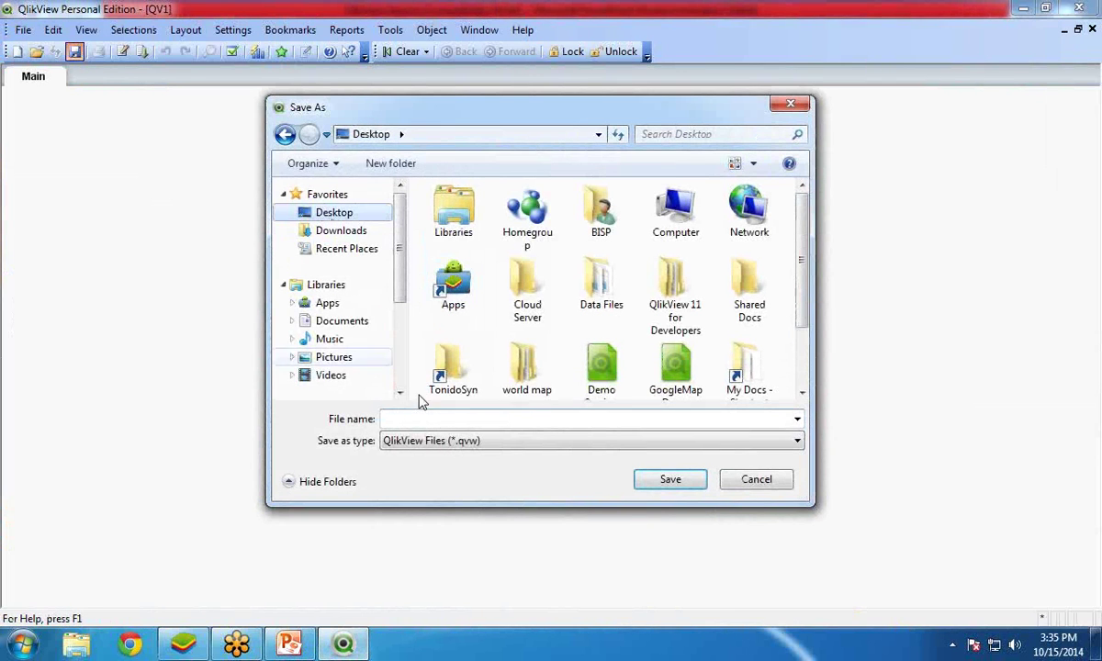
{"action": "type", "text": "Samp"}
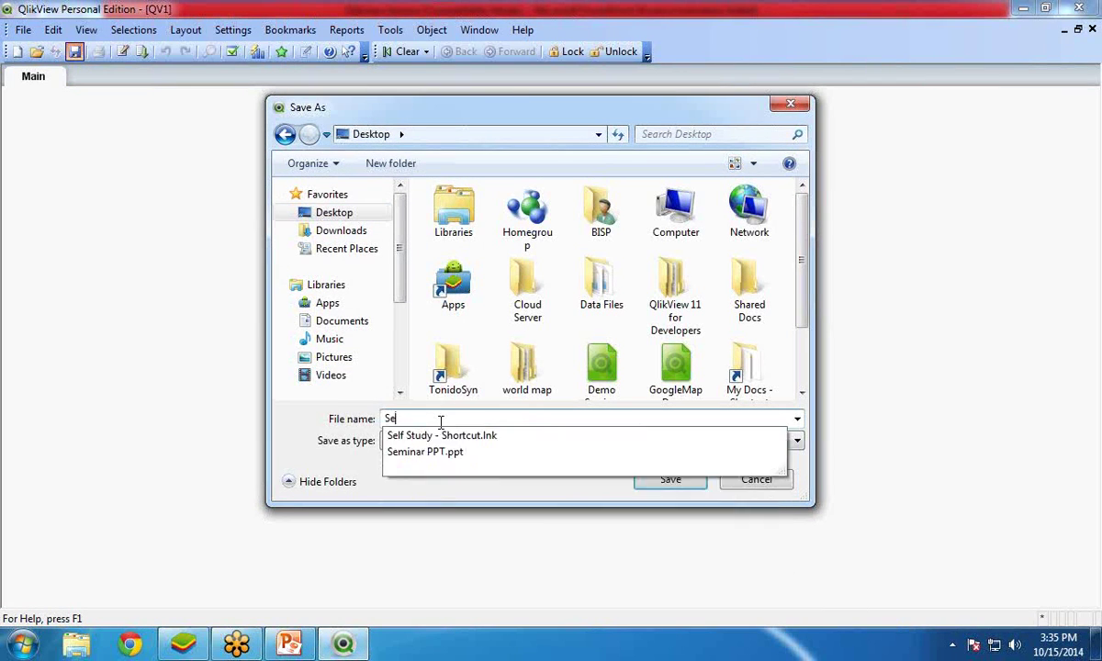
{"action": "type", "text": "leDem"}
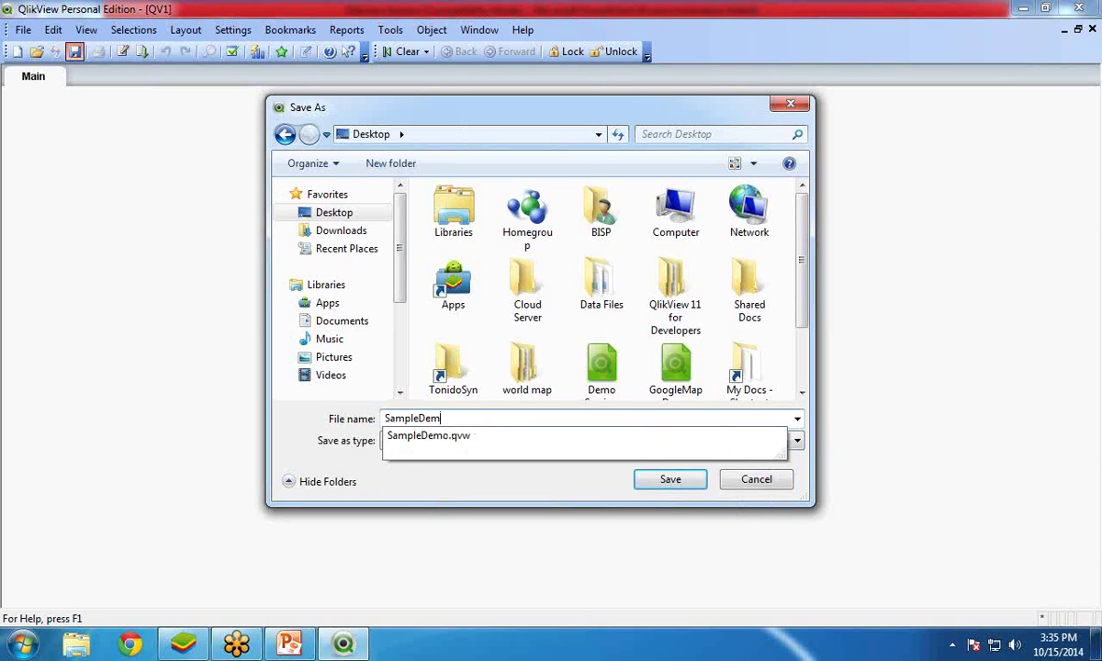
{"action": "type", "text": "o123"}
{"action": "key", "text": "Return"}
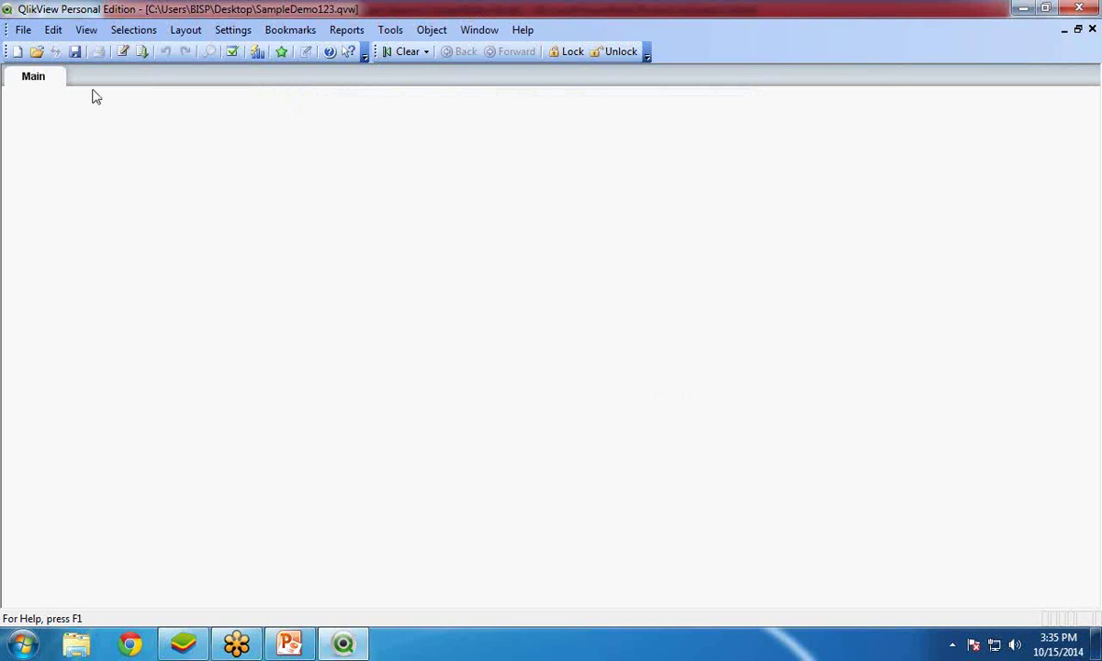
Script a load of Sample - Superstore Sales (Excel) with Embedded Labels, then reload the data.
{"action": "left_click", "coordinate": [122, 52]}
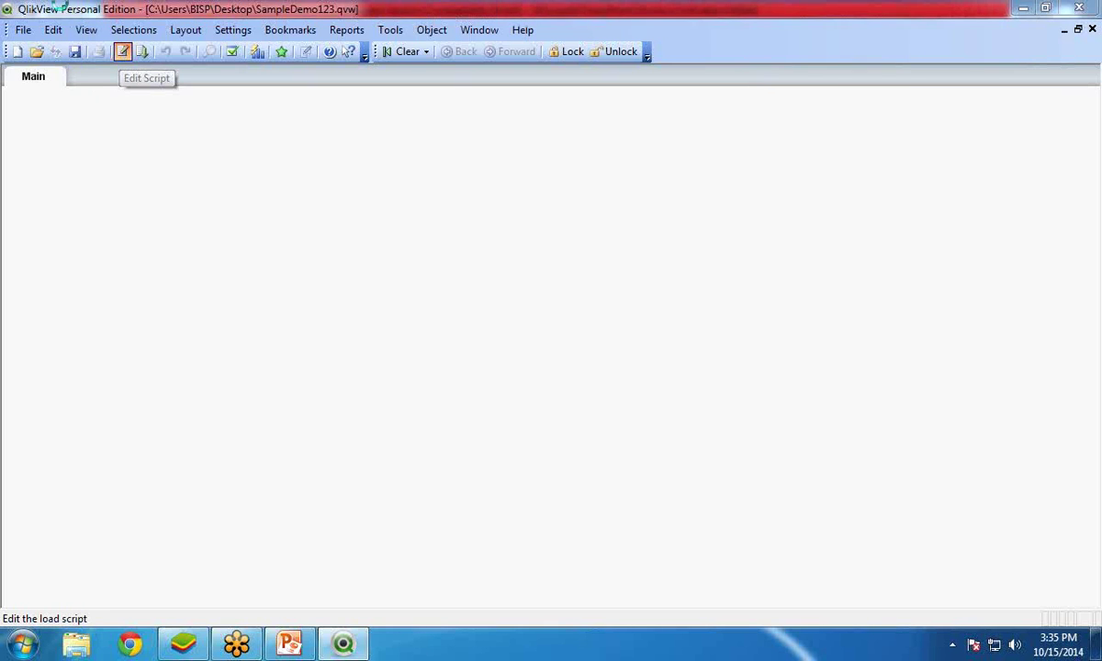
{"action": "left_click", "coordinate": [448, 493]}
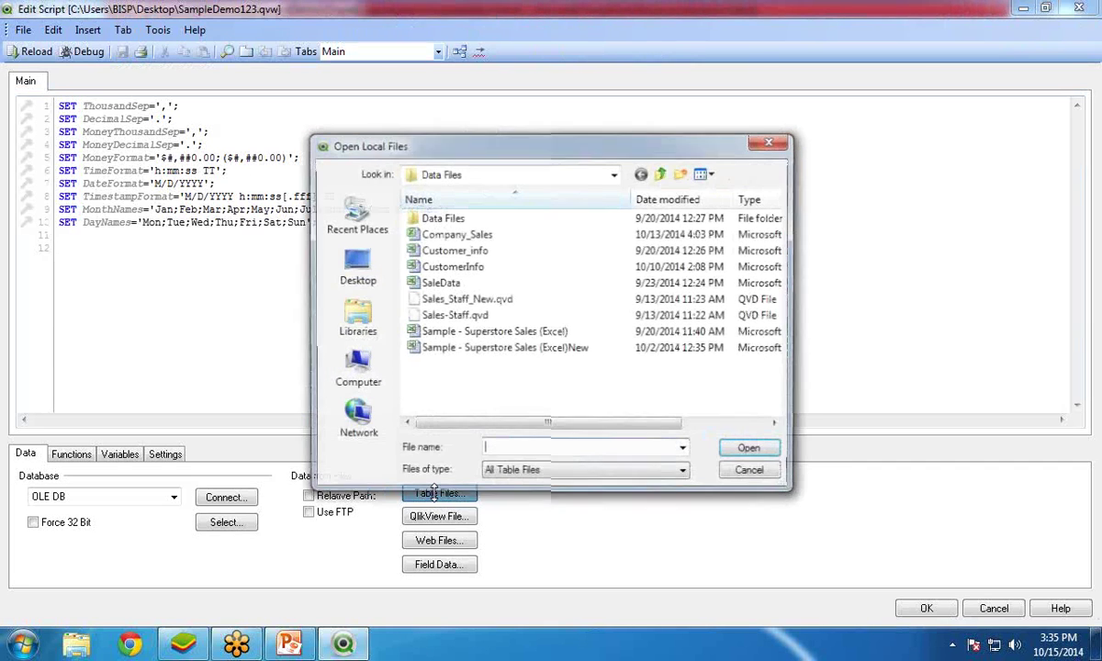
{"action": "left_click", "coordinate": [470, 334]}
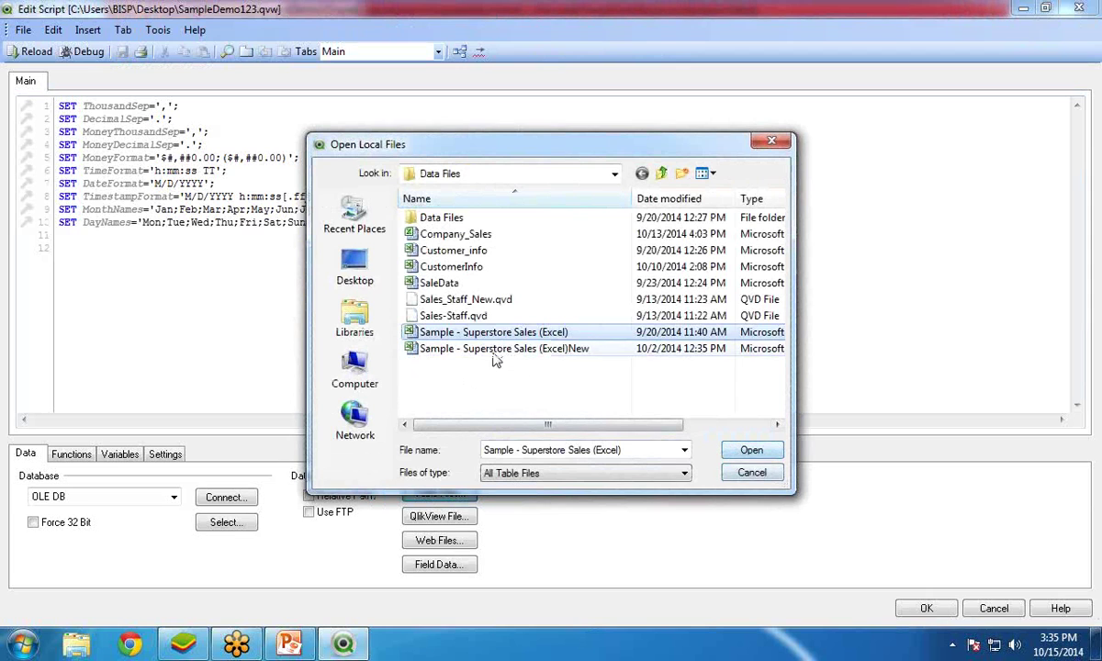
{"action": "left_click", "coordinate": [749, 450]}
{"action": "left_click", "coordinate": [603, 144]}
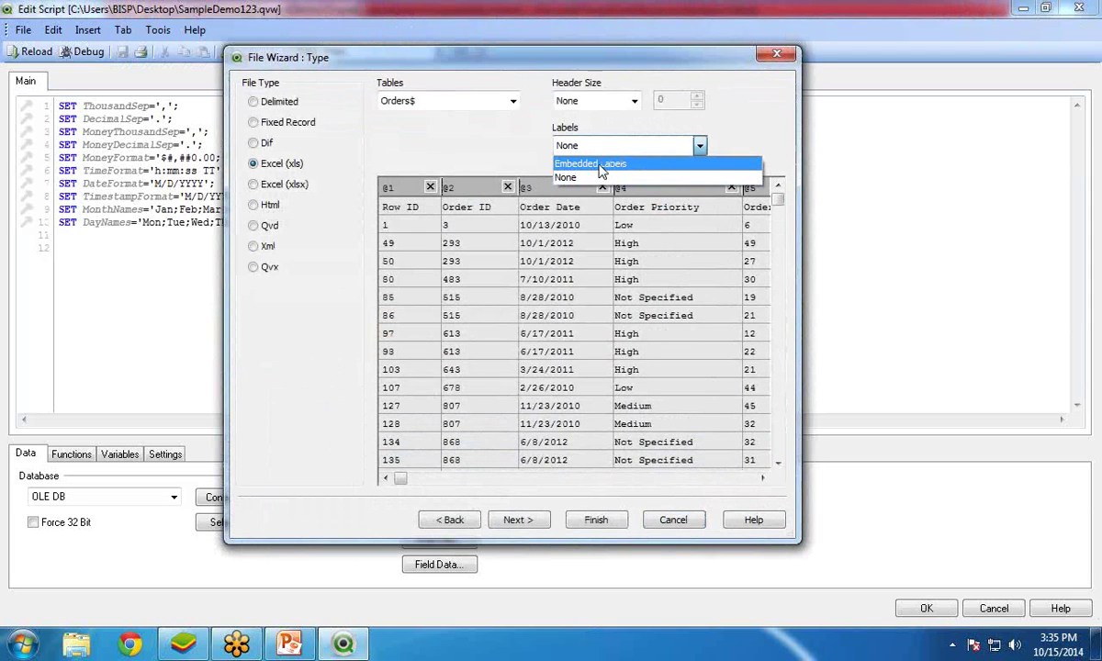
{"action": "left_click", "coordinate": [601, 165]}
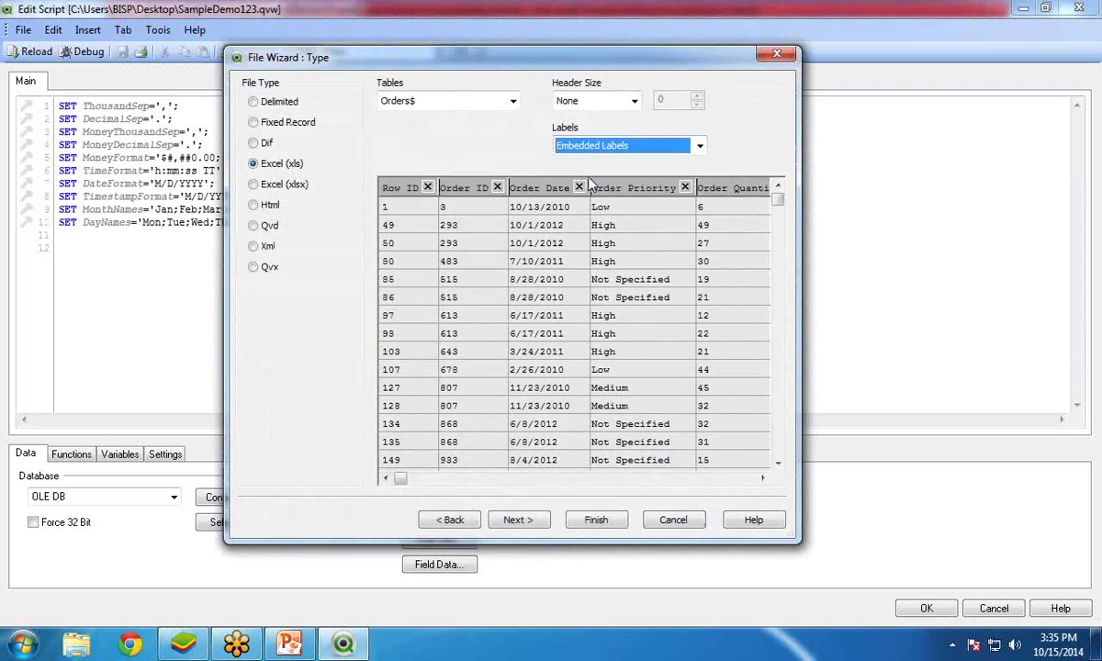
{"action": "left_click", "coordinate": [592, 519]}
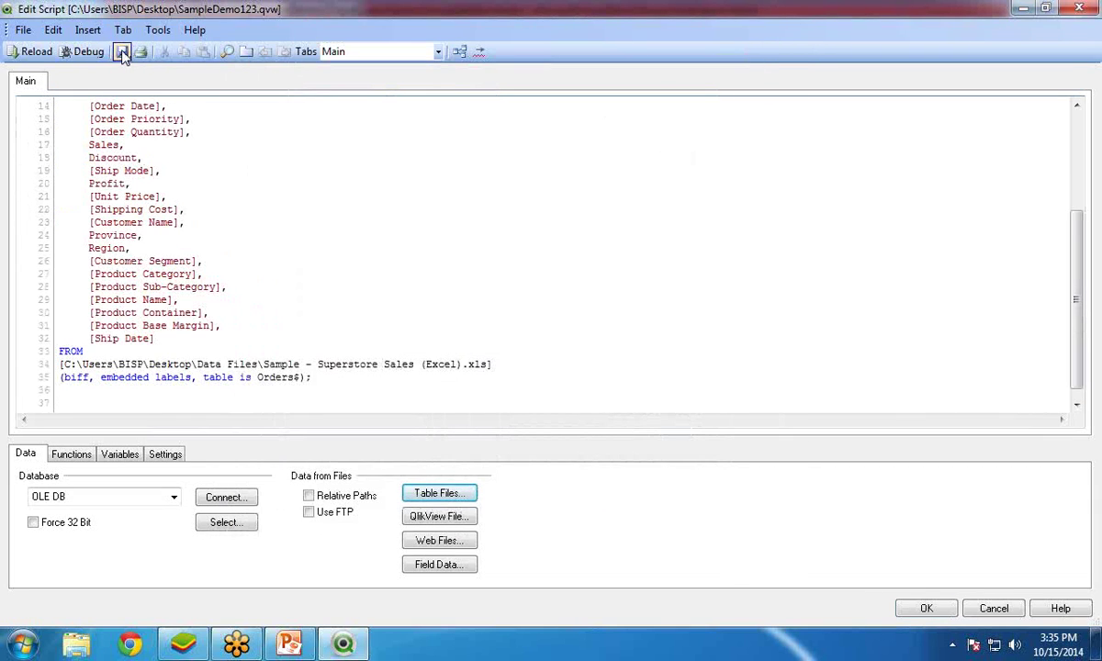
{"action": "left_click", "coordinate": [30, 53]}
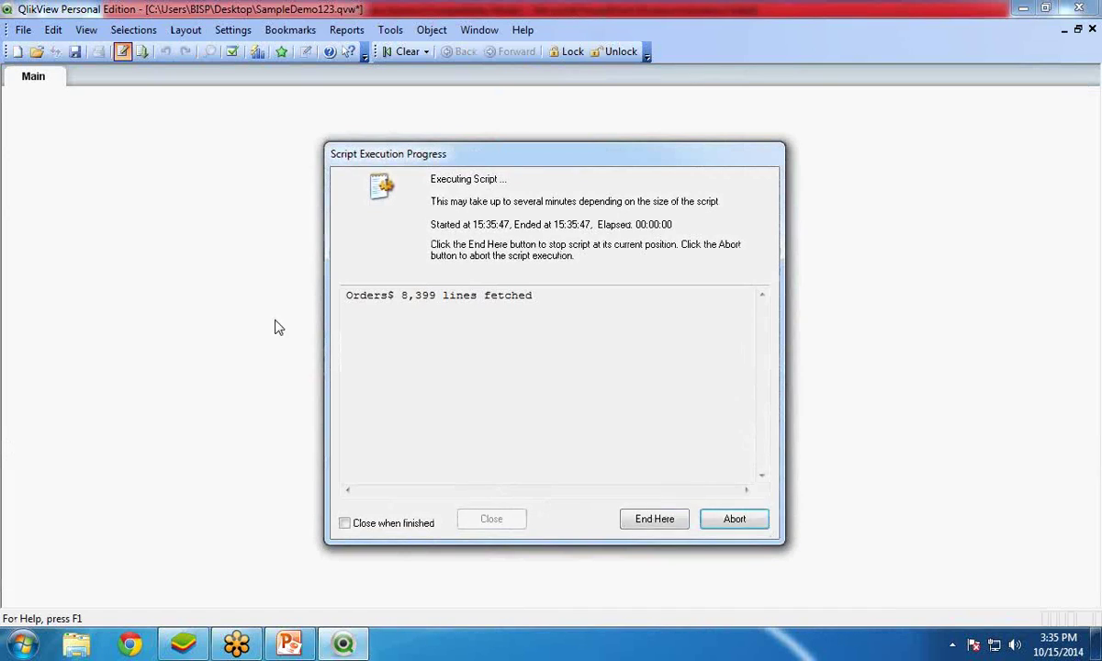
Add Region and Product Category list boxes to the Main sheet.
{"action": "left_click", "coordinate": [493, 521]}
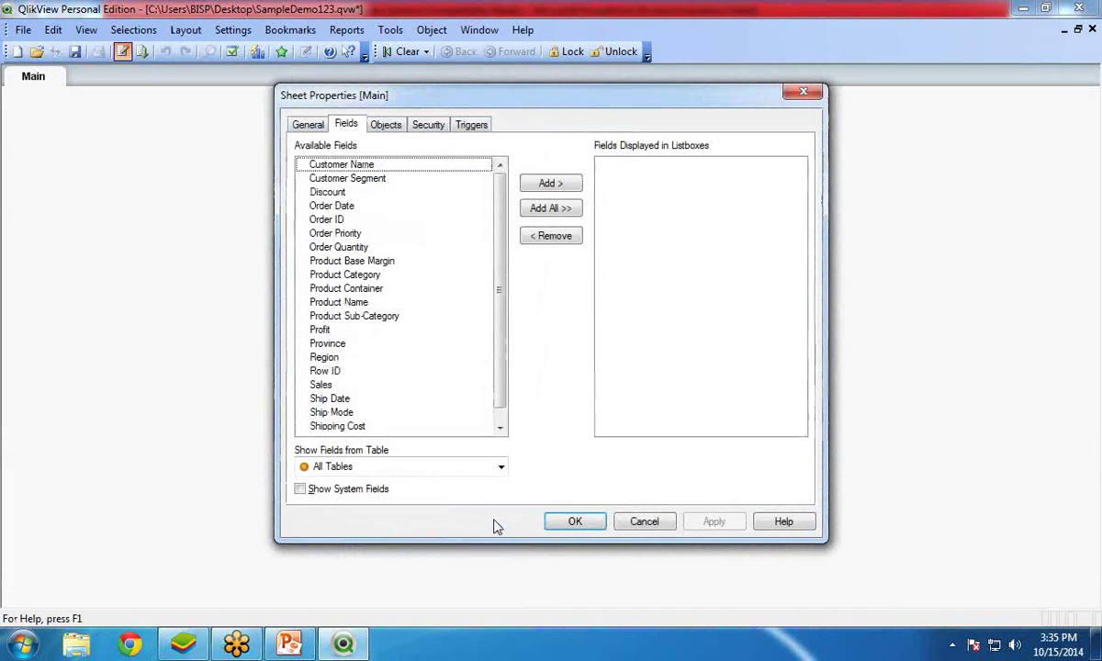
{"action": "left_click_drag", "start_coordinate": [498, 290], "coordinate": [511, 346]}
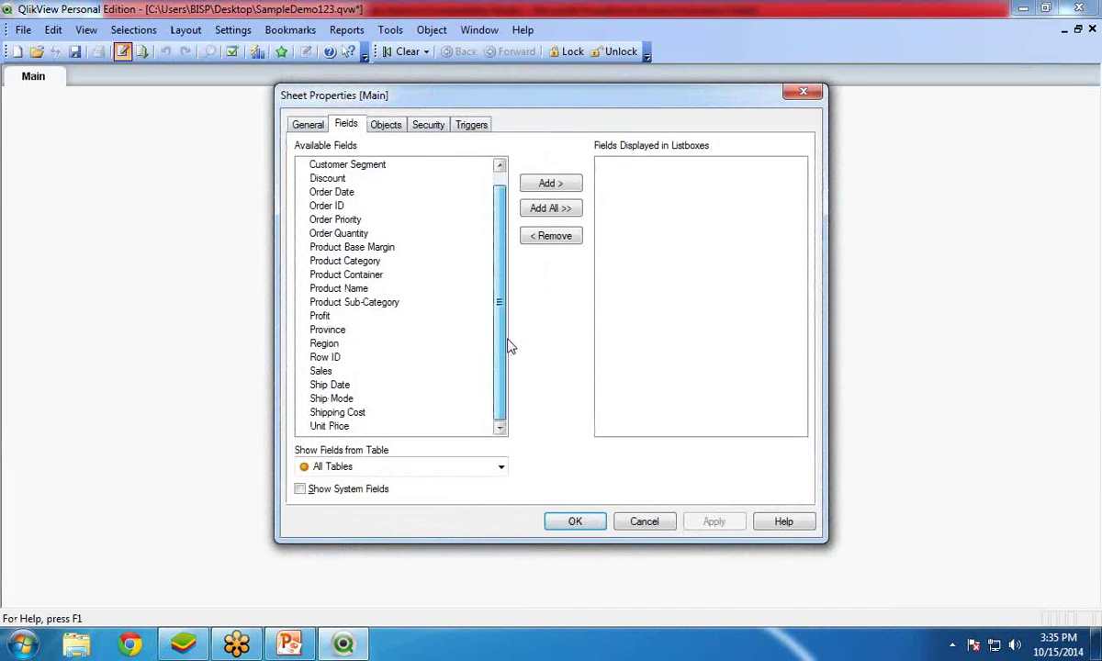
{"action": "left_click", "coordinate": [322, 343]}
{"action": "left_click", "coordinate": [548, 185]}
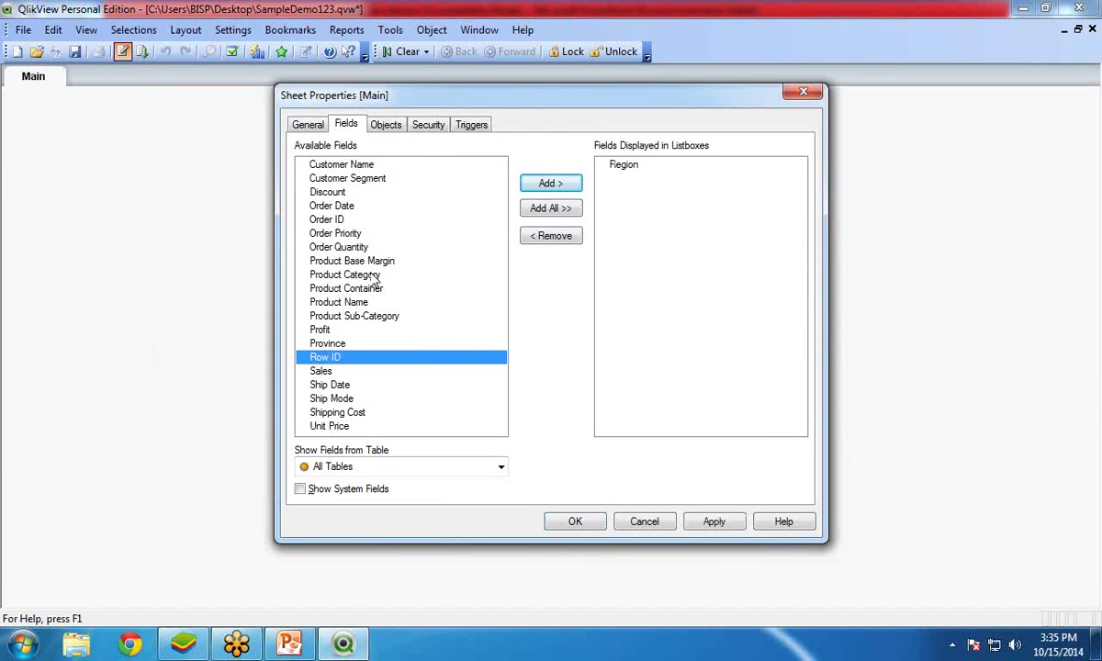
{"action": "left_click", "coordinate": [372, 275]}
{"action": "left_click", "coordinate": [550, 184]}
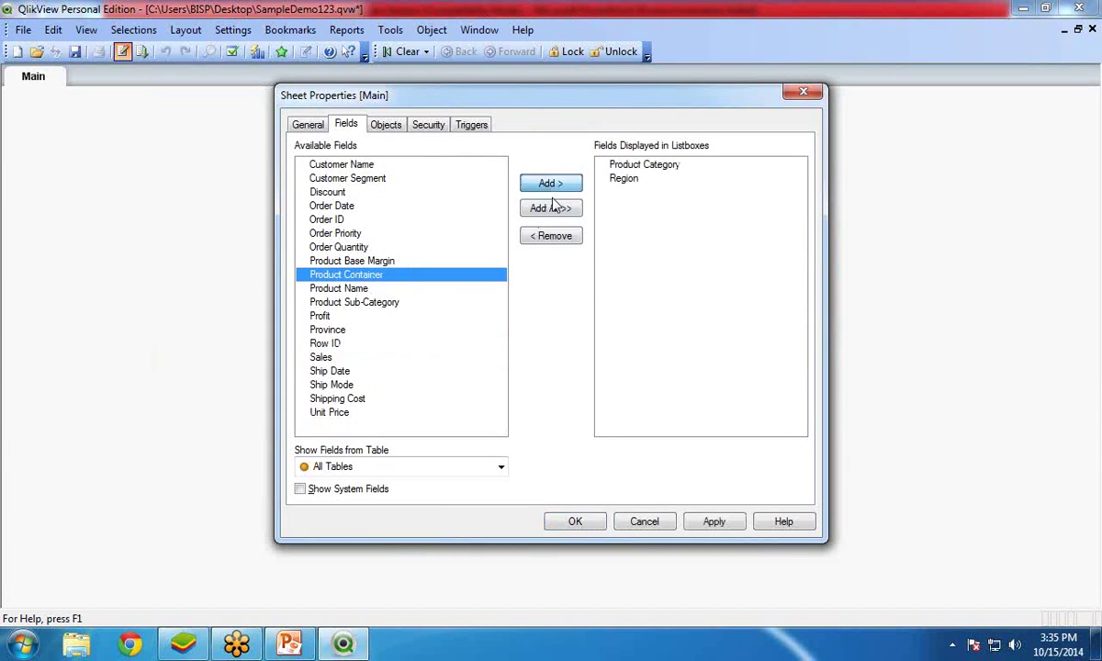
{"action": "left_click", "coordinate": [586, 525]}
Place Product Category at the top left with Region stacked just below it.
{"action": "left_click_drag", "start_coordinate": [61, 94], "coordinate": [74, 189]}
{"action": "left_click_drag", "start_coordinate": [58, 109], "coordinate": [72, 107]}
{"action": "left_click_drag", "start_coordinate": [53, 188], "coordinate": [71, 178]}
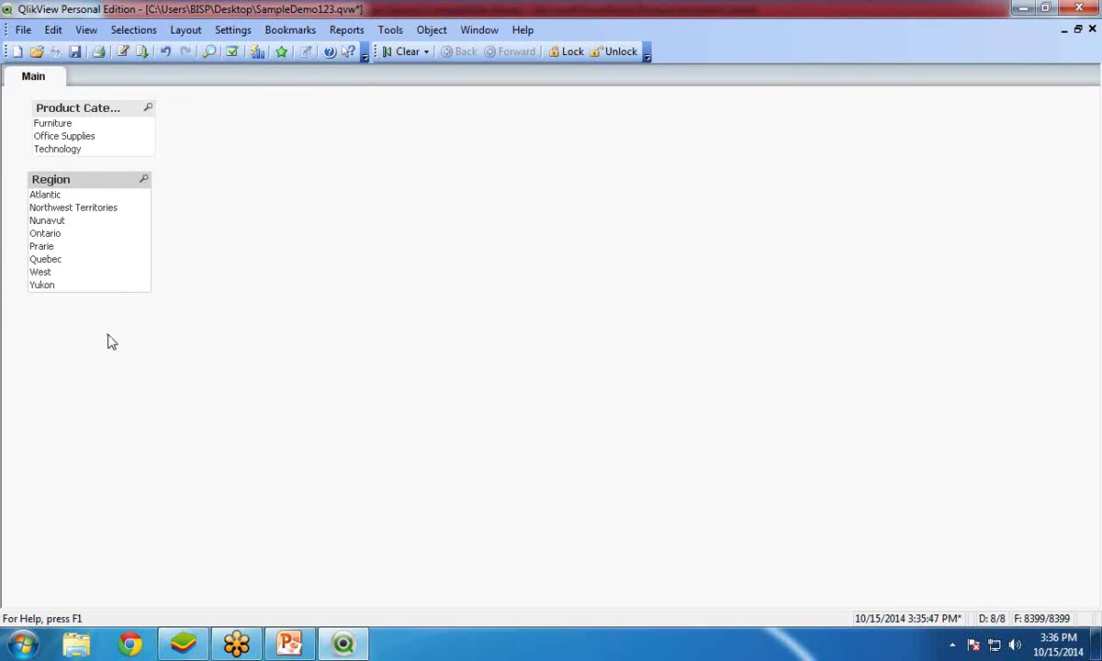
Start a new bar chart with Region as its dimension.
{"action": "right_click", "coordinate": [366, 189]}
{"action": "mouse_move", "coordinate": [409, 233]}
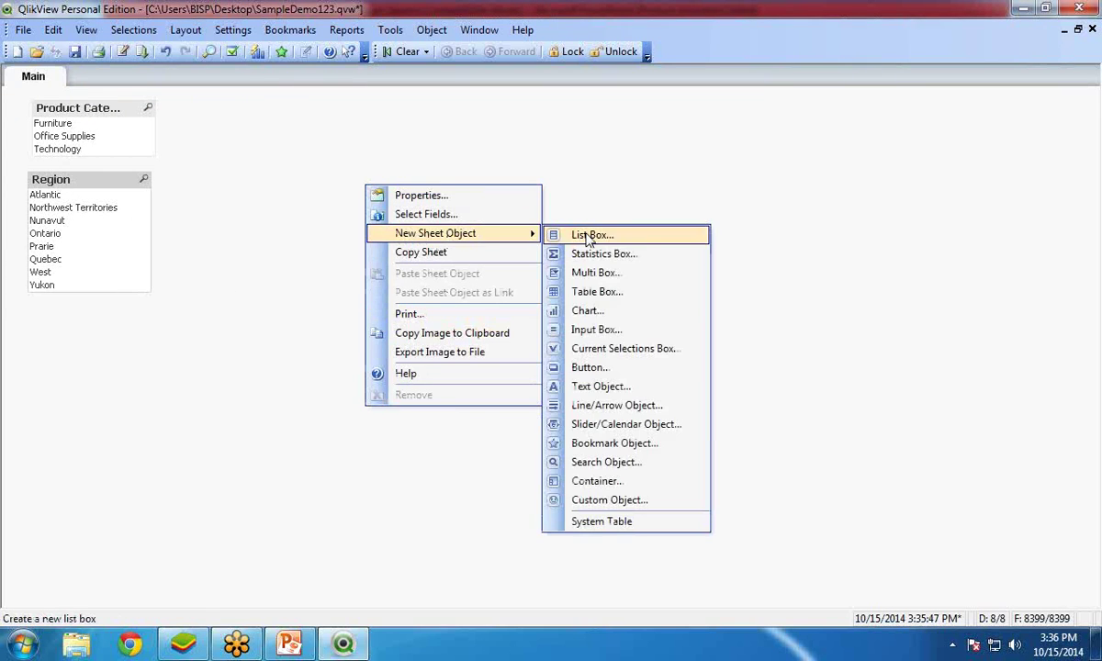
{"action": "left_click", "coordinate": [587, 310]}
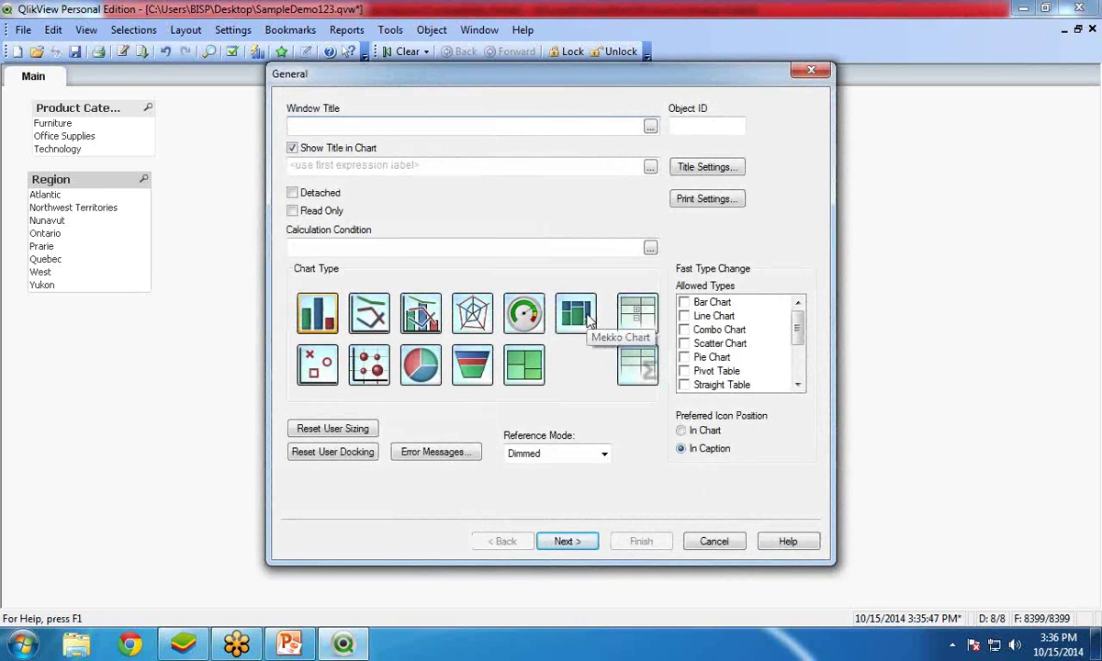
{"action": "left_click", "coordinate": [310, 317]}
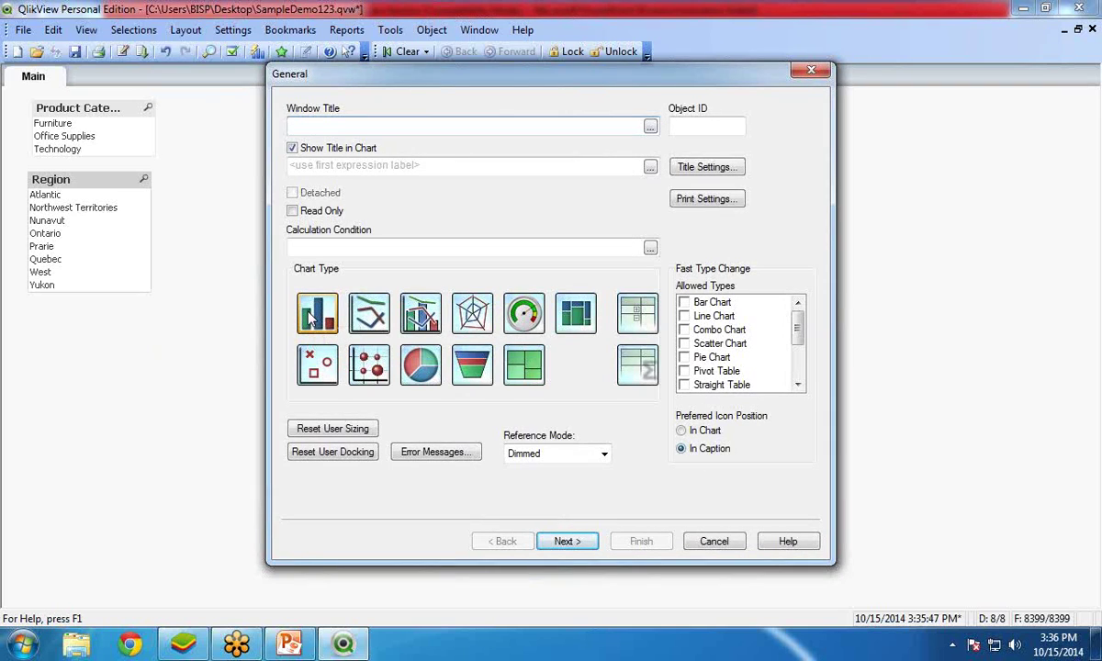
{"action": "left_click", "coordinate": [562, 541]}
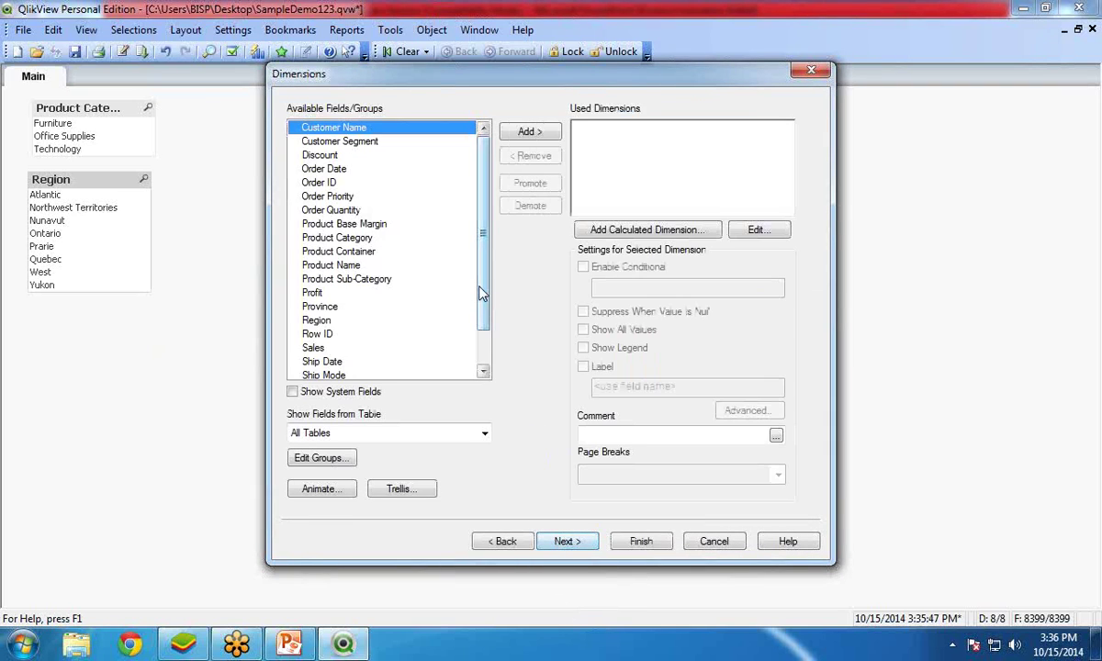
{"action": "left_click_drag", "start_coordinate": [480, 292], "coordinate": [489, 347]}
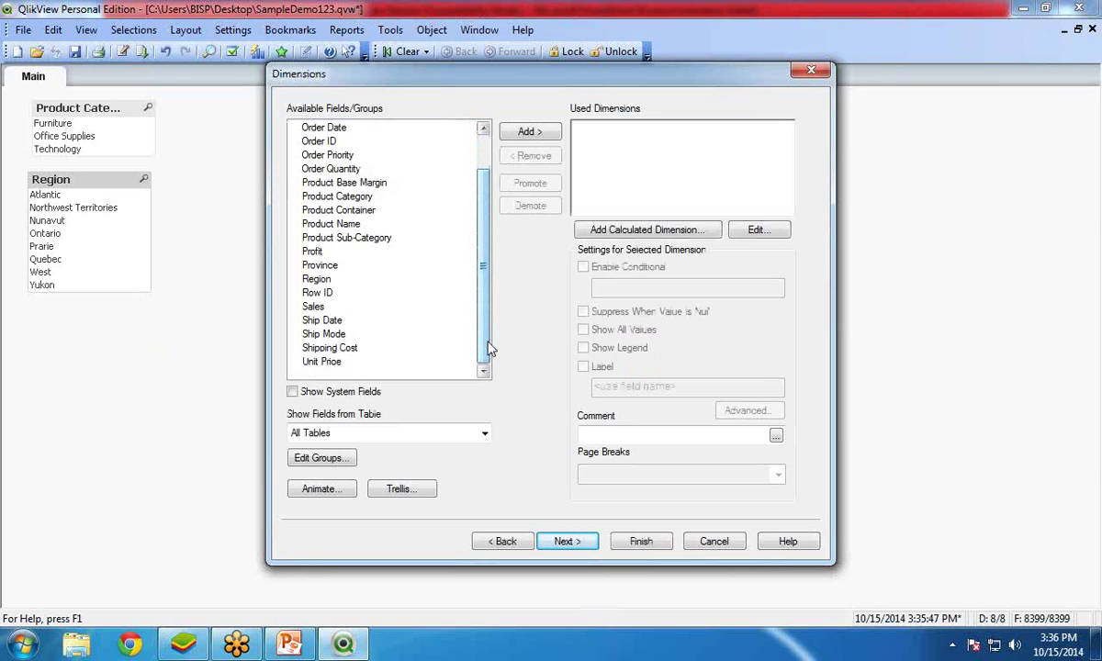
{"action": "left_click", "coordinate": [310, 278]}
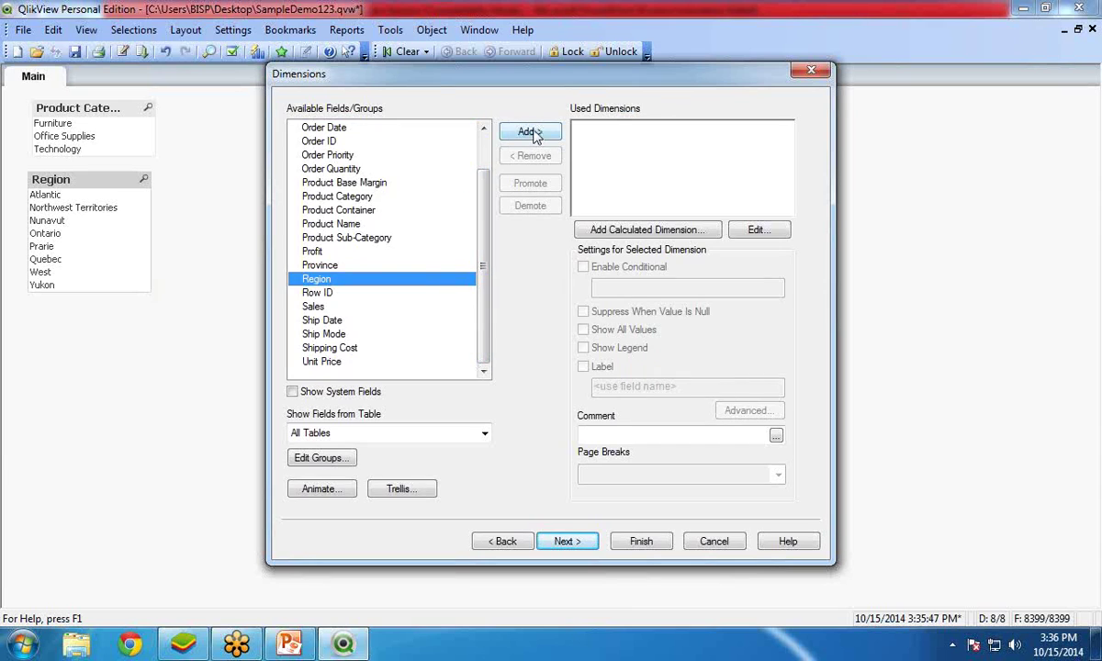
{"action": "left_click", "coordinate": [531, 132]}
Define the chart expression Sum(Sales) and label it Total Sale.
{"action": "left_click", "coordinate": [562, 540]}
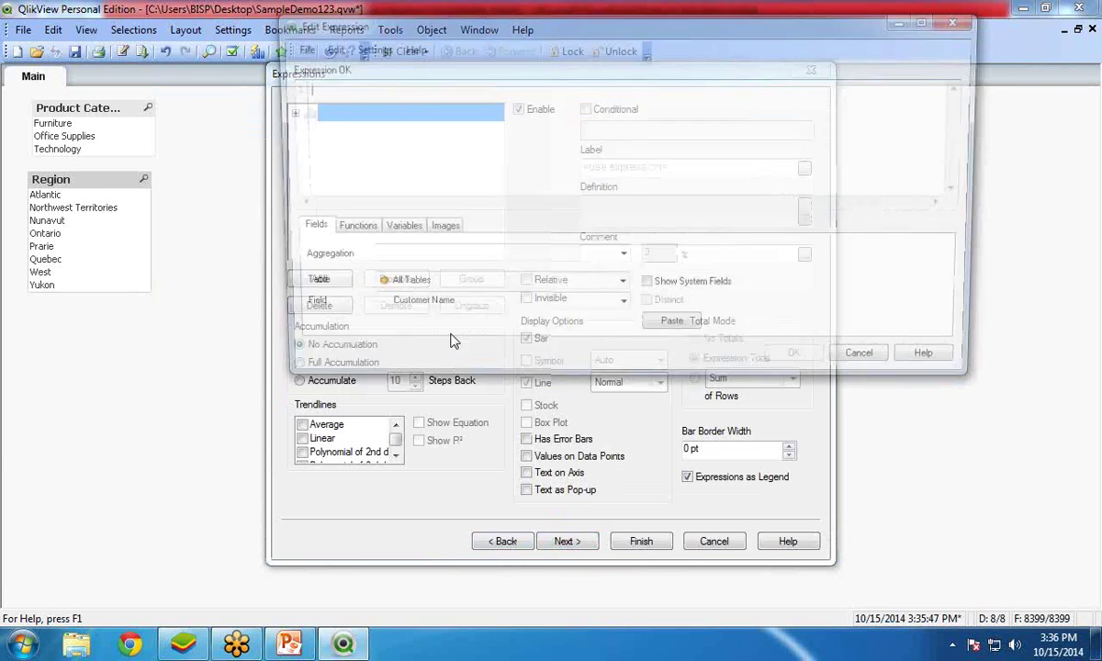
{"action": "left_click", "coordinate": [408, 261]}
{"action": "left_click", "coordinate": [408, 483]}
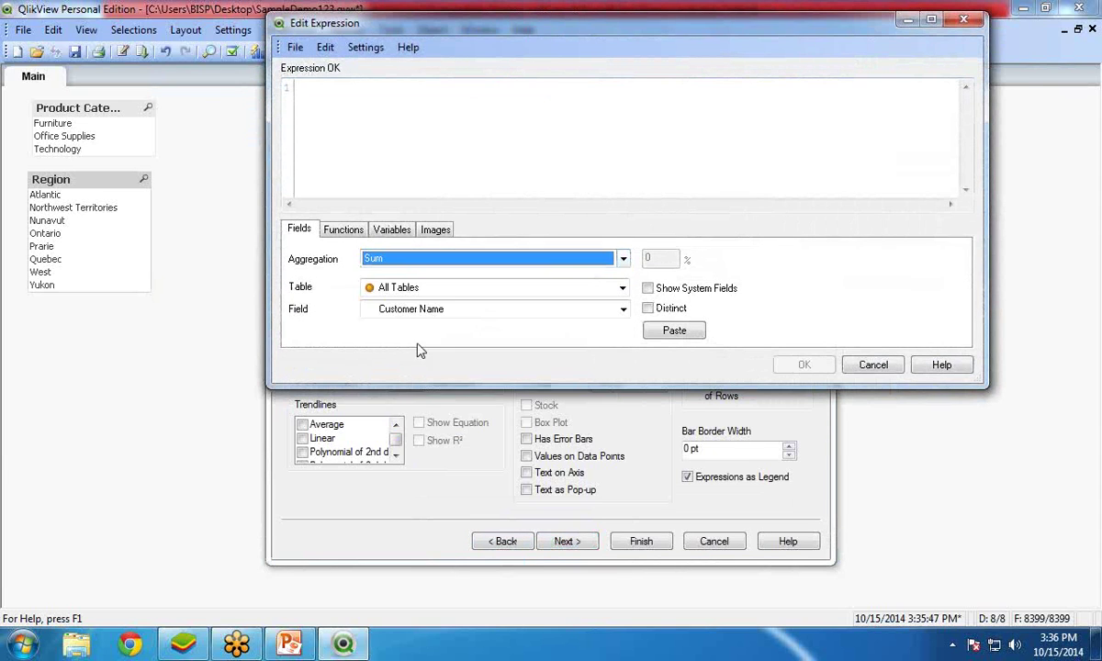
{"action": "left_click", "coordinate": [408, 312]}
{"action": "left_click", "coordinate": [413, 544]}
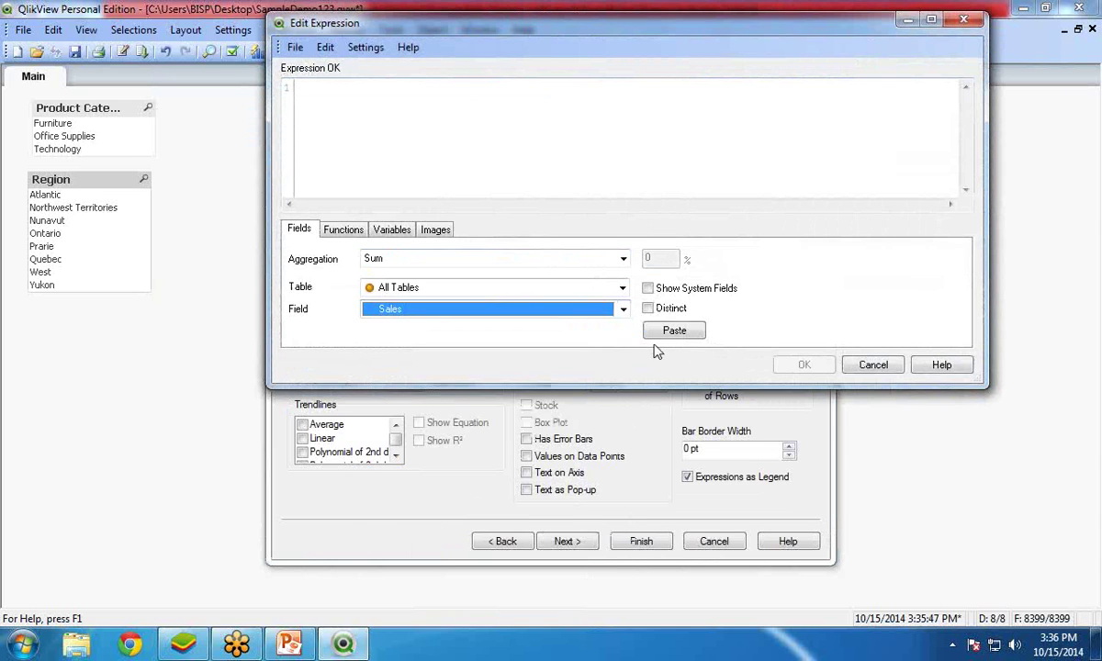
{"action": "left_click", "coordinate": [674, 330]}
{"action": "left_click", "coordinate": [803, 365]}
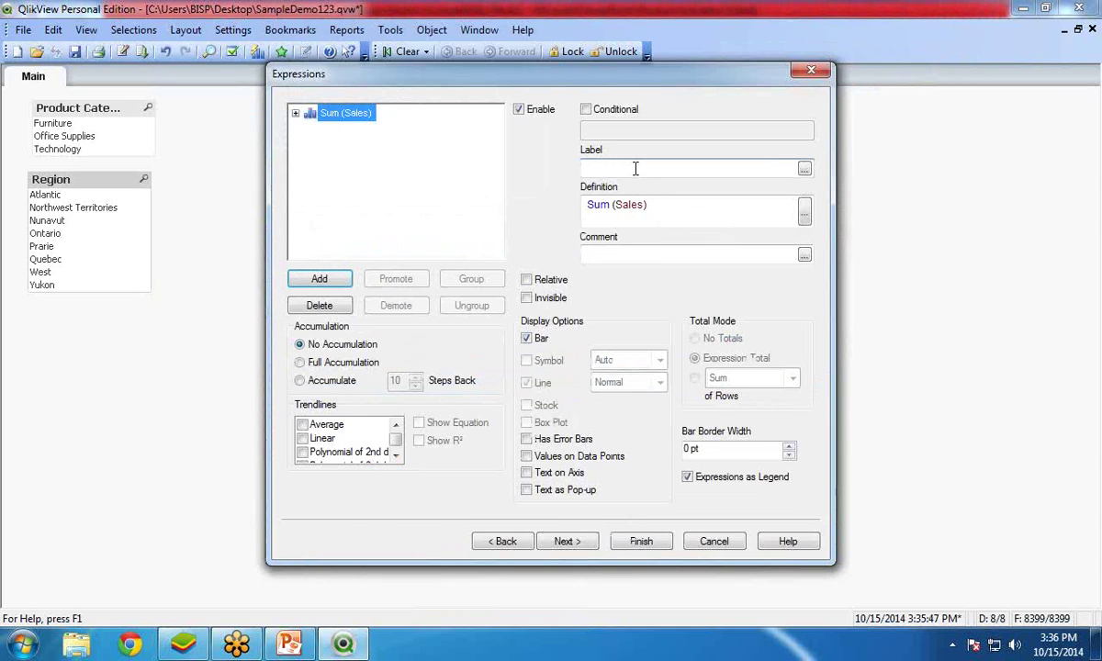
{"action": "type", "text": "Total Sa"}
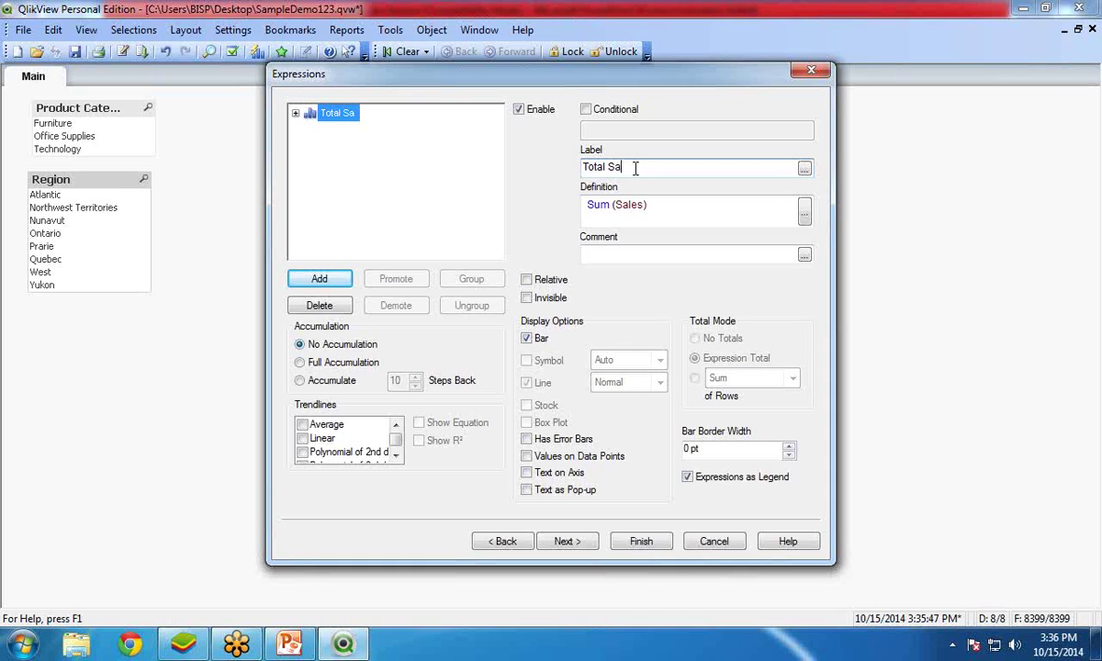
{"action": "type", "text": "le Region"}
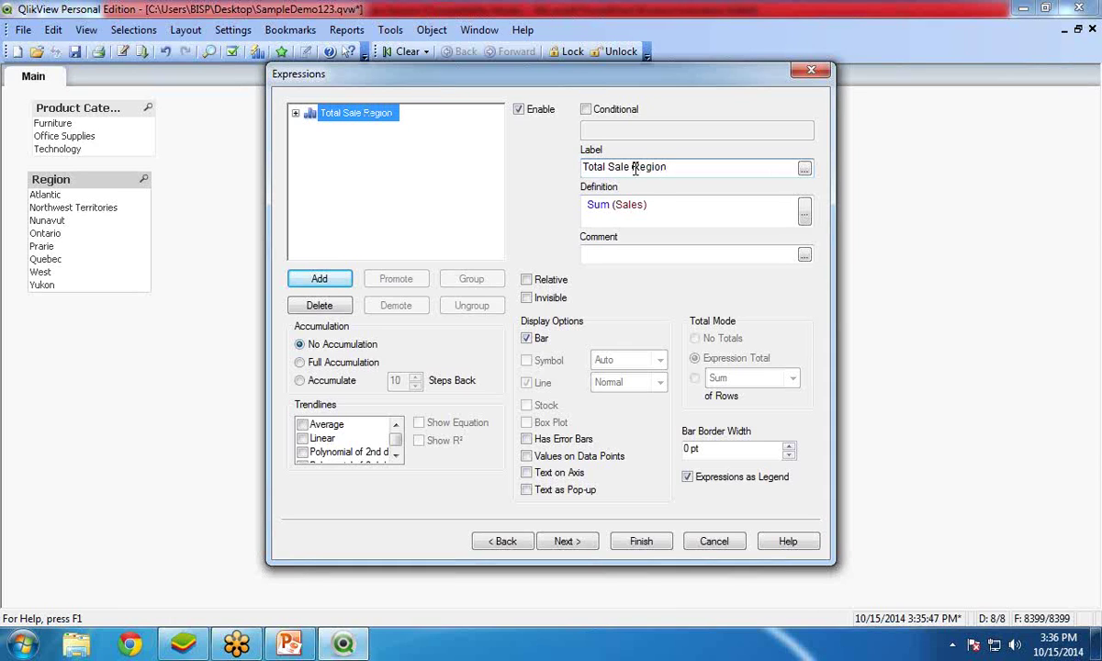
{"action": "type", "text": " Wes"}
{"action": "key", "text": "BackSpace"}
{"action": "key", "text": "BackSpace"}
{"action": "key", "text": "BackSpace"}
{"action": "key", "text": "BackSpace"}
{"action": "key", "text": "BackSpace"}
{"action": "key", "text": "BackSpace"}
{"action": "key", "text": "BackSpace"}
{"action": "key", "text": "BackSpace"}
{"action": "key", "text": "BackSpace"}
{"action": "key", "text": "BackSpace"}
{"action": "key", "text": "BackSpace"}
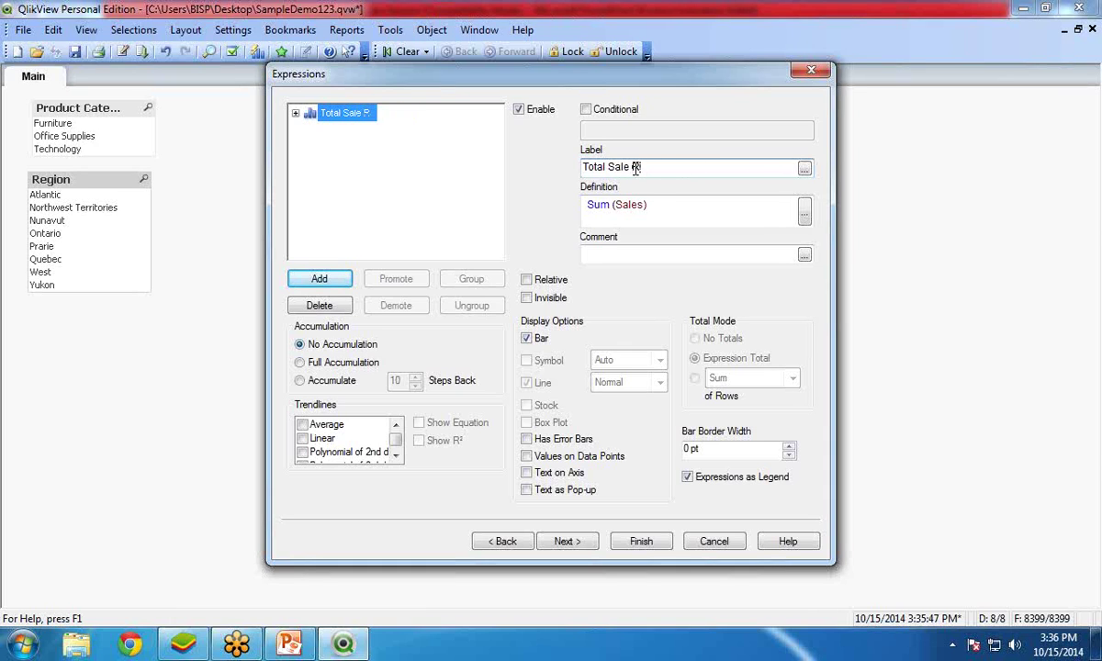
Finish the chart, move it beside the list boxes, widen it, and save the document.
{"action": "left_click", "coordinate": [636, 542]}
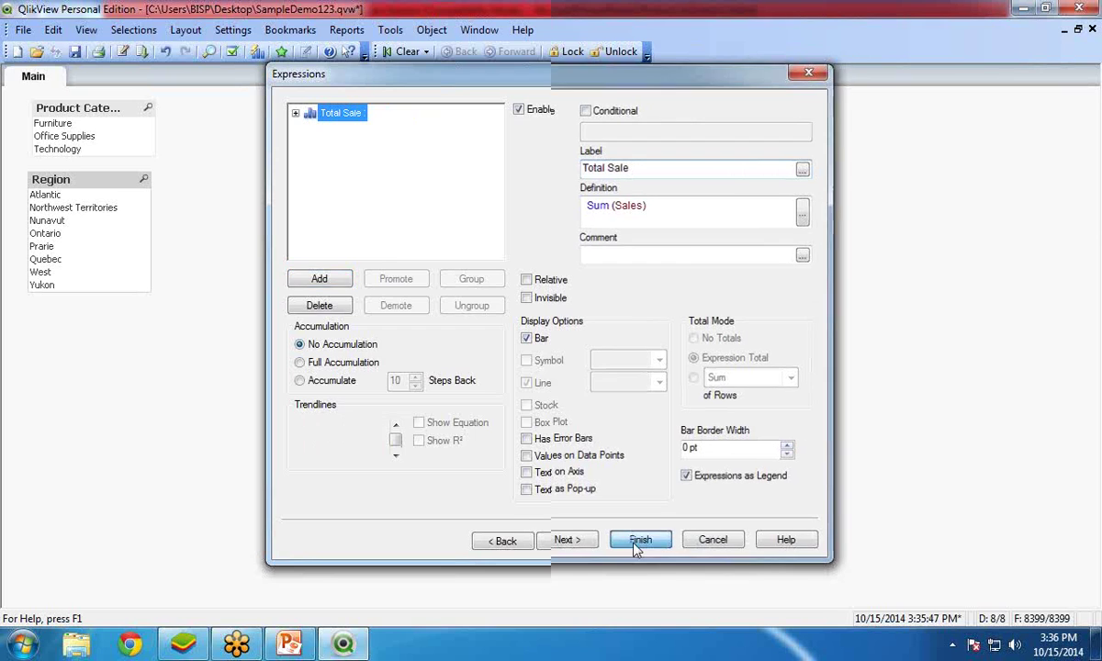
{"action": "left_click_drag", "start_coordinate": [470, 197], "coordinate": [345, 151]}
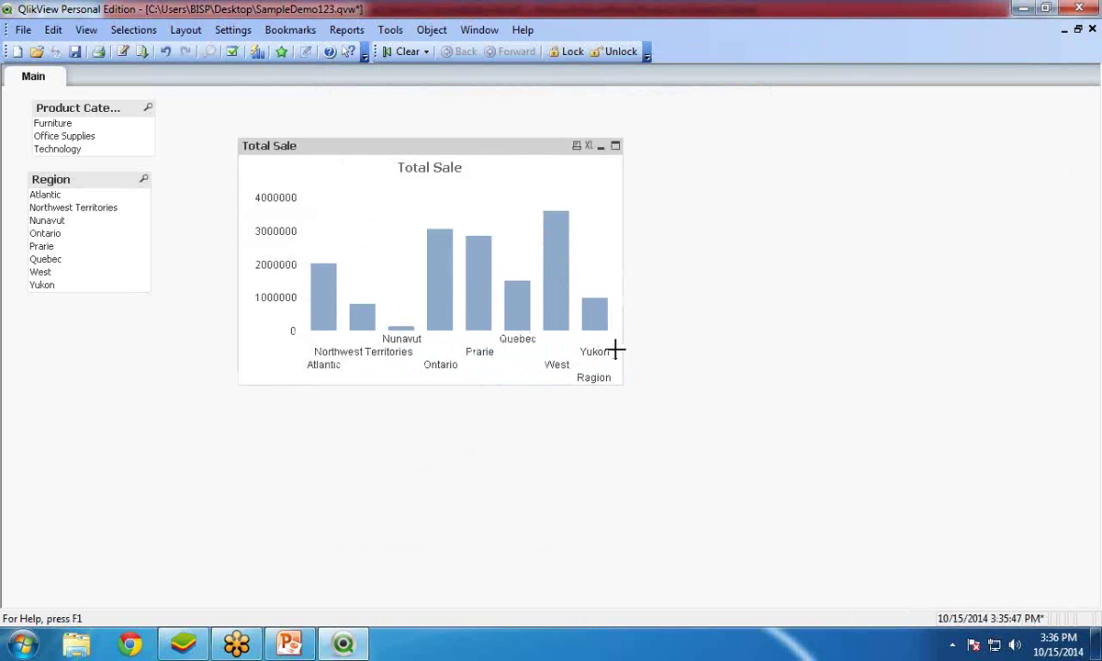
{"action": "left_click_drag", "start_coordinate": [624, 350], "coordinate": [803, 347]}
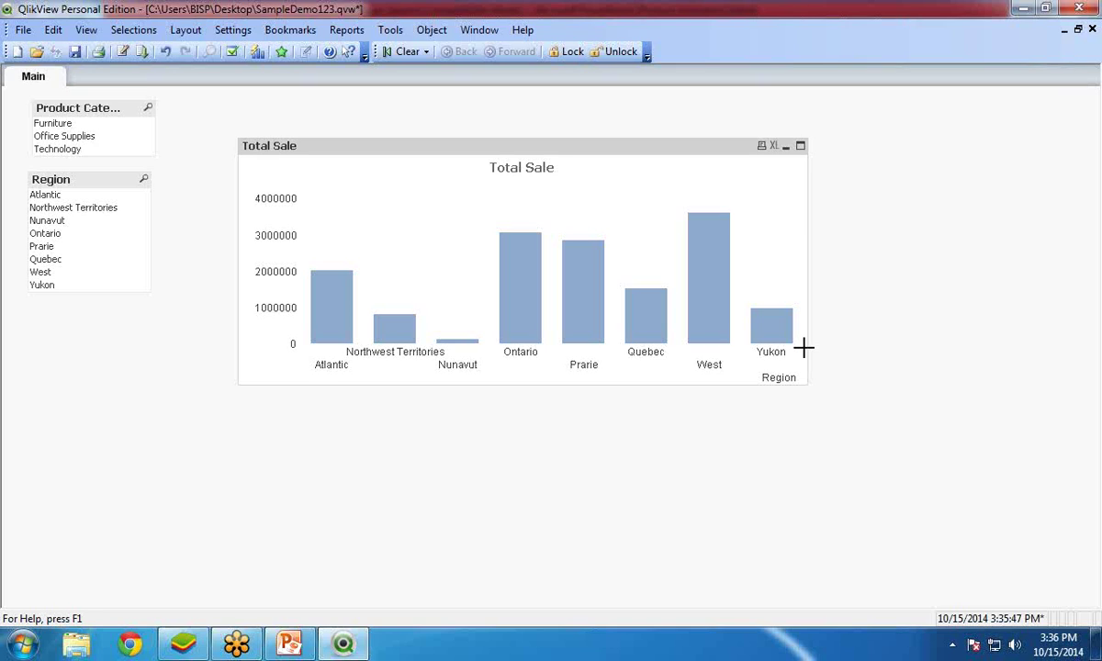
{"action": "mouse_move", "coordinate": [781, 331]}
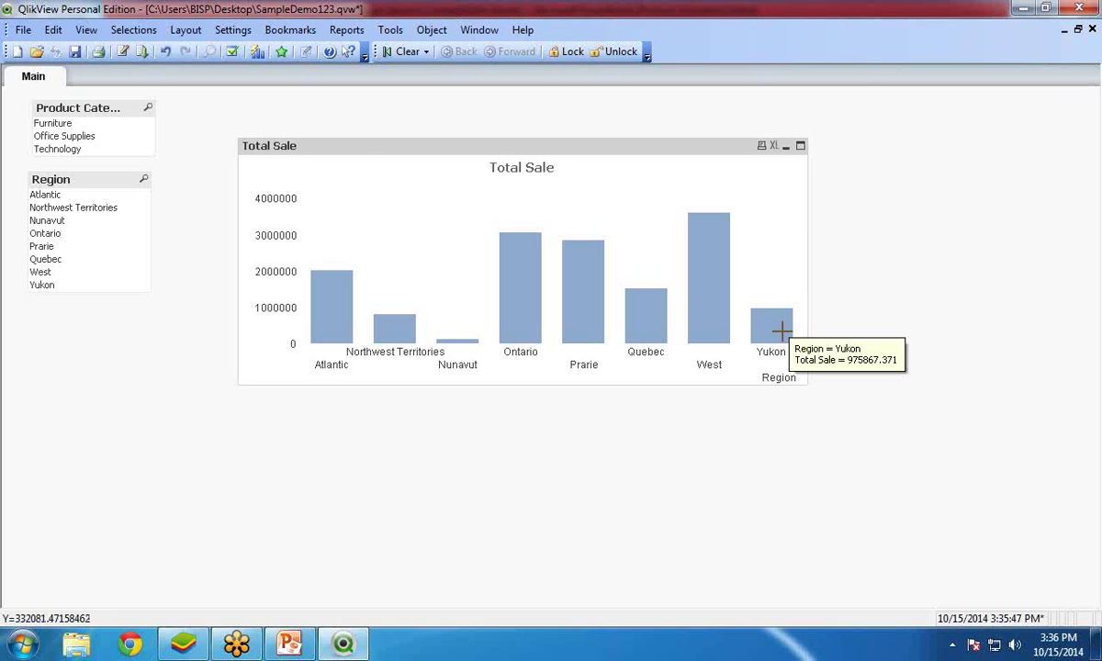
{"action": "left_click", "coordinate": [74, 52]}
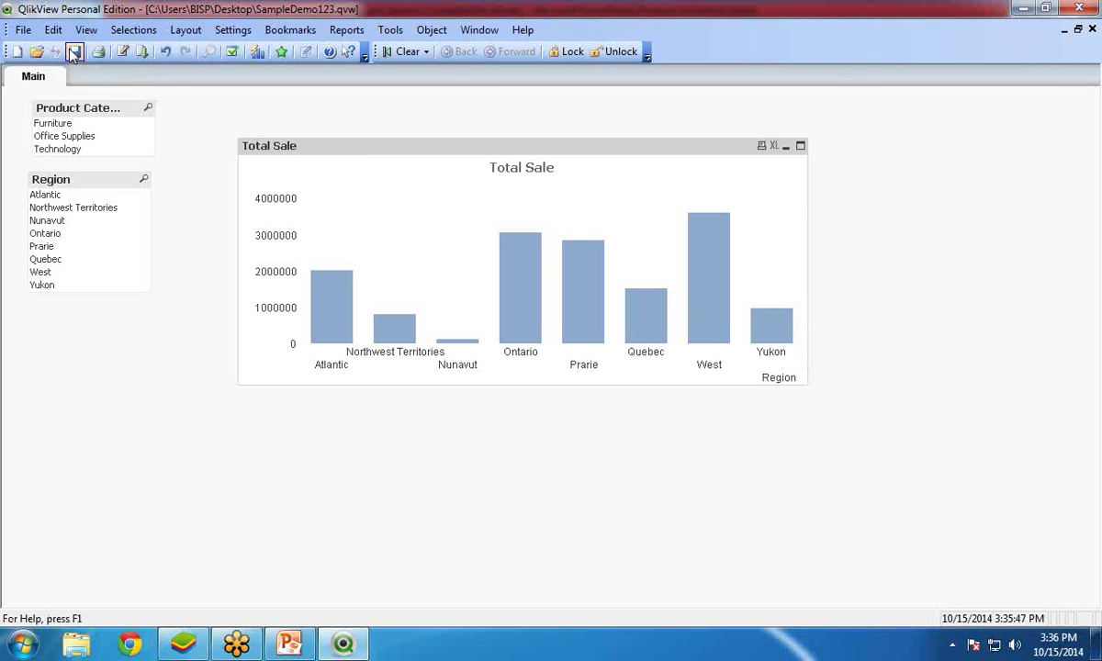
Close the SampleDemo123 document and the QlikView window.
{"action": "left_click", "coordinate": [1092, 30]}
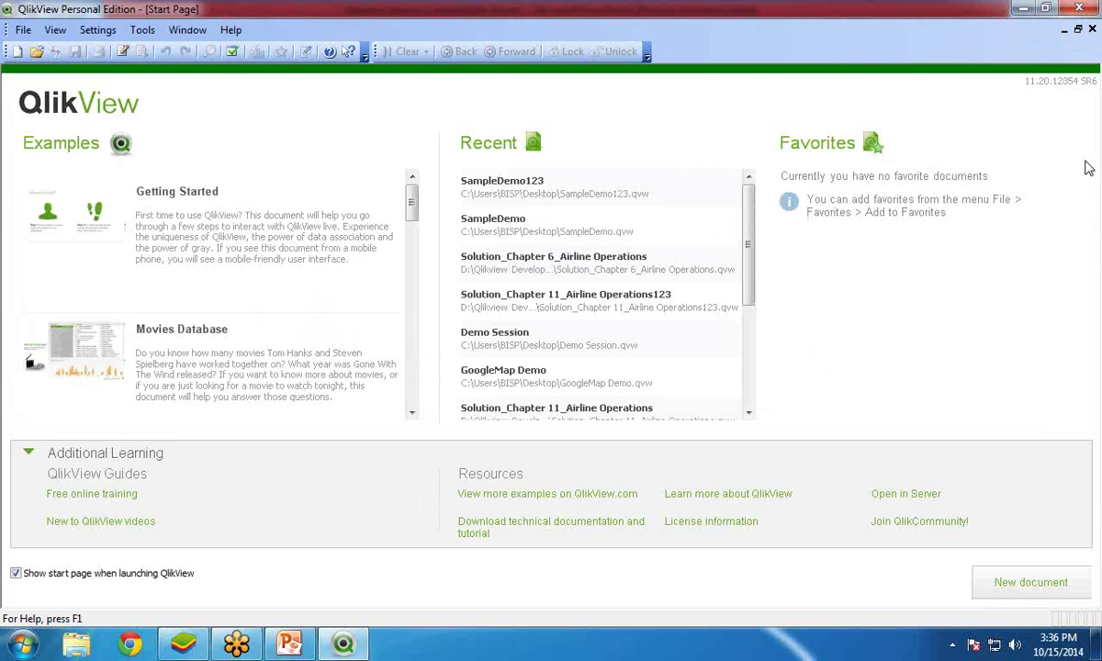
{"action": "left_click", "coordinate": [1097, 644]}
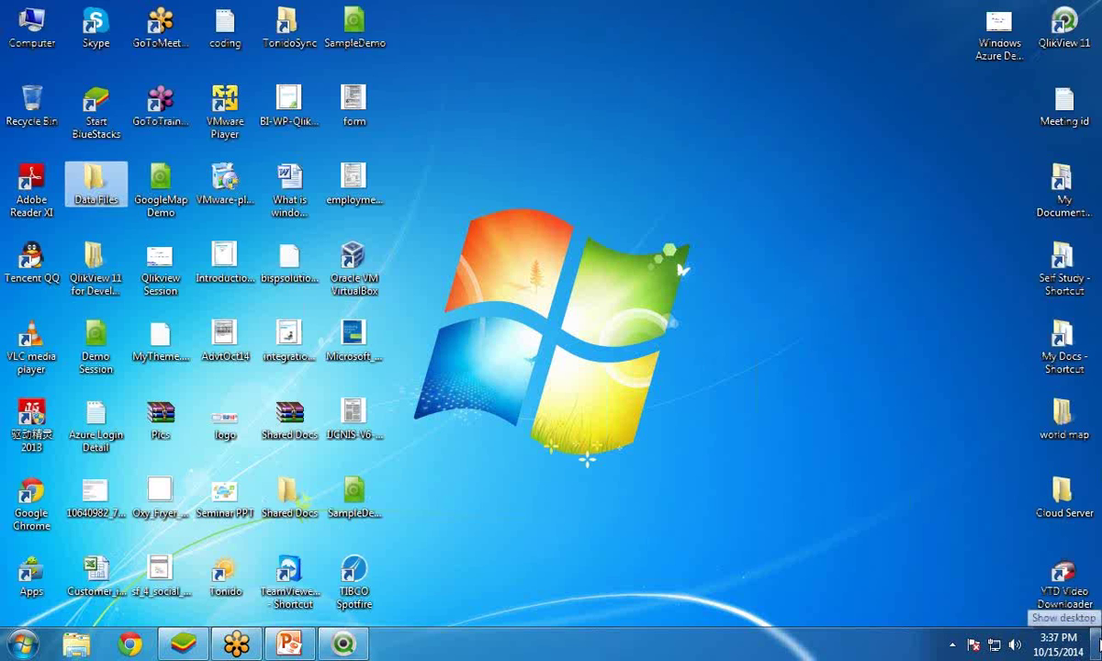
{"action": "right_click", "coordinate": [342, 643]}
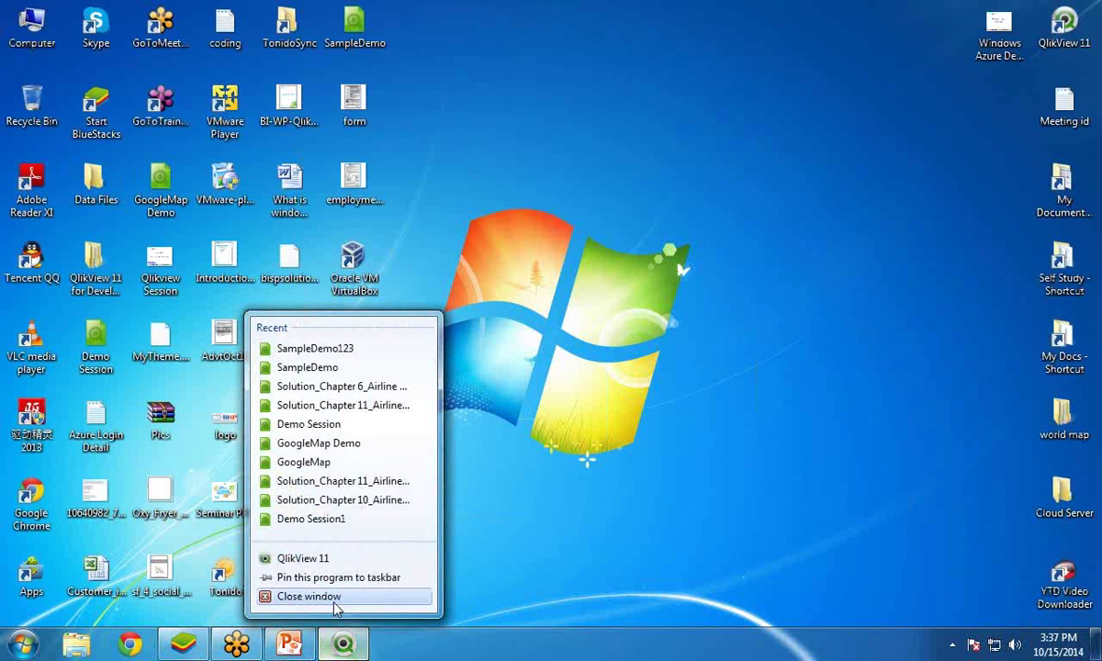
{"action": "left_click", "coordinate": [294, 599]}
Relaunch QlikView 11 maximised and open SampleDemo123 from the recent documents.
{"action": "left_click", "coordinate": [22, 644]}
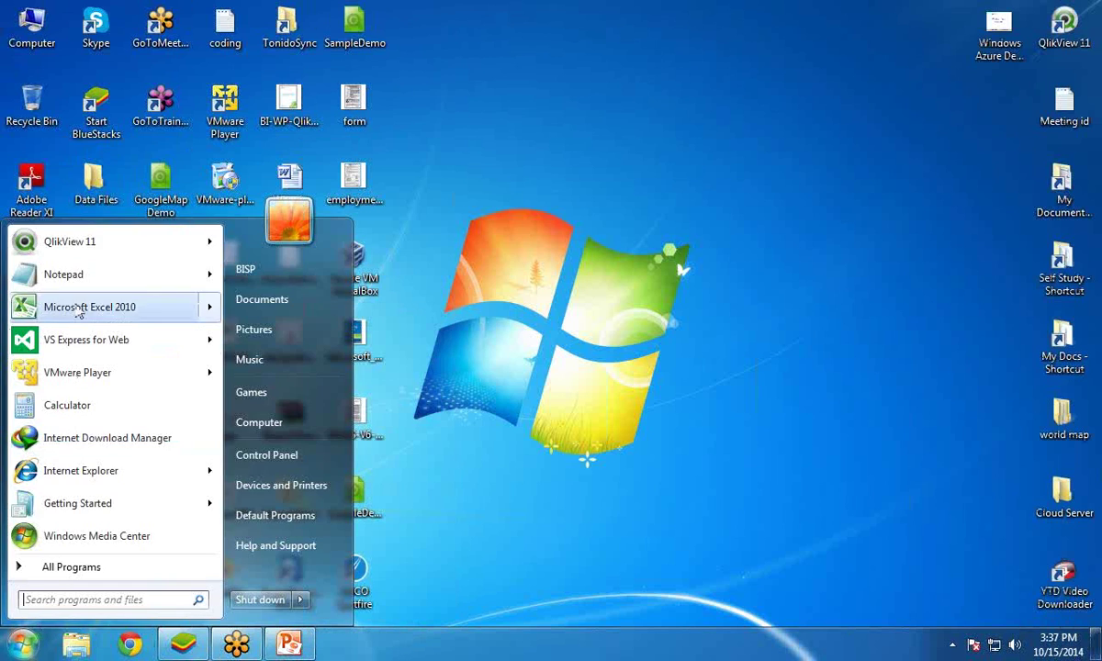
{"action": "left_click", "coordinate": [73, 253]}
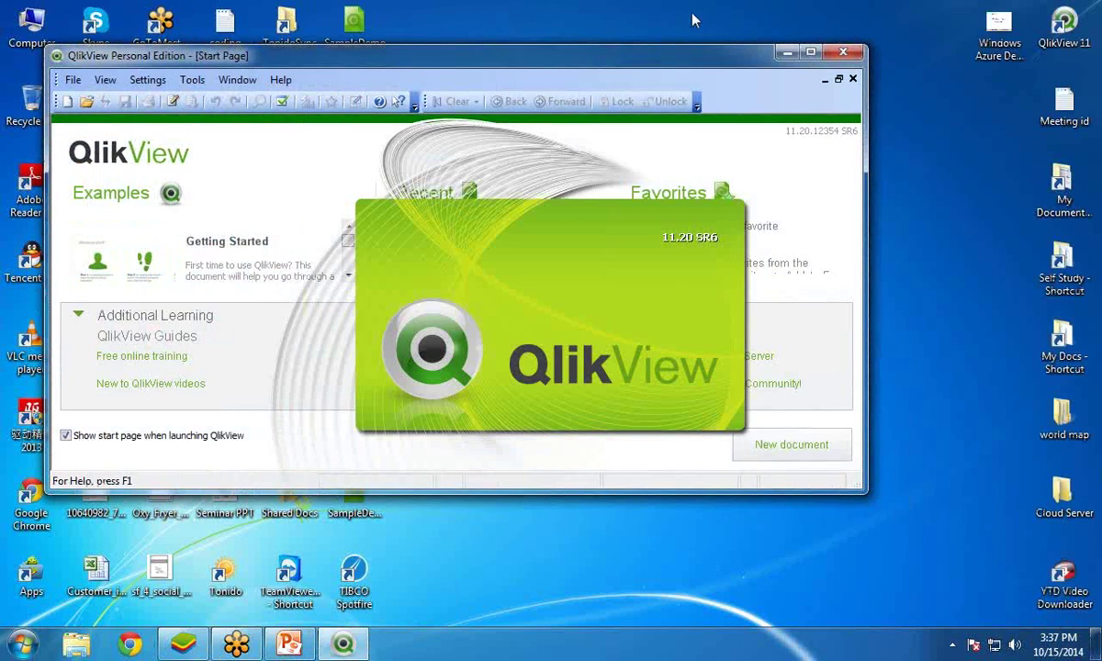
{"action": "left_click", "coordinate": [797, 53]}
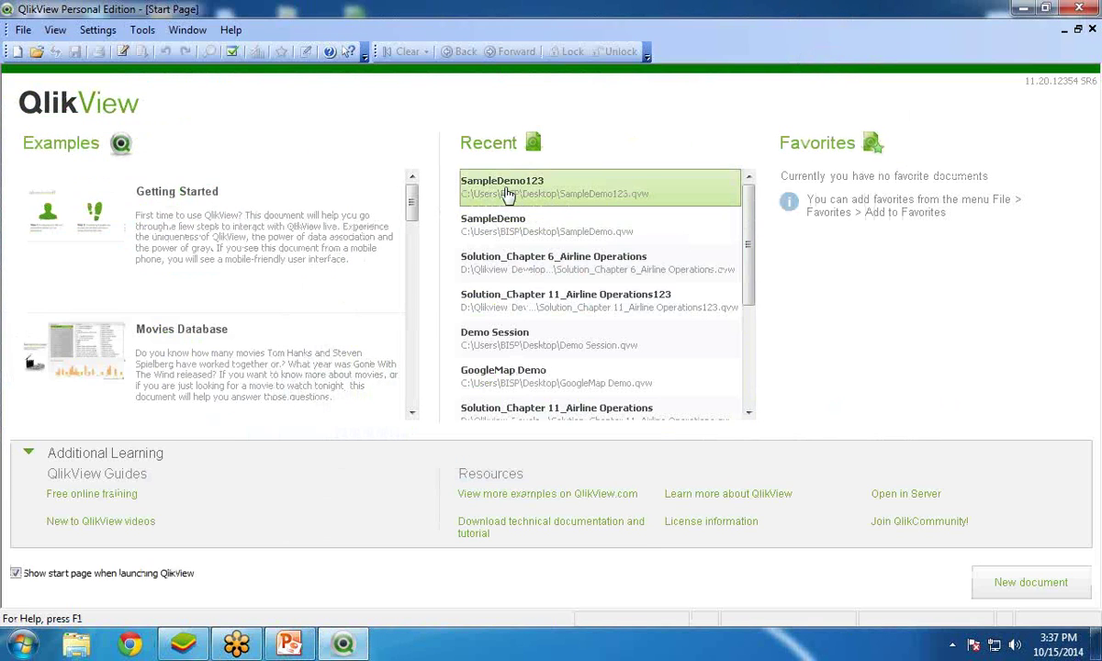
{"action": "left_click", "coordinate": [503, 186]}
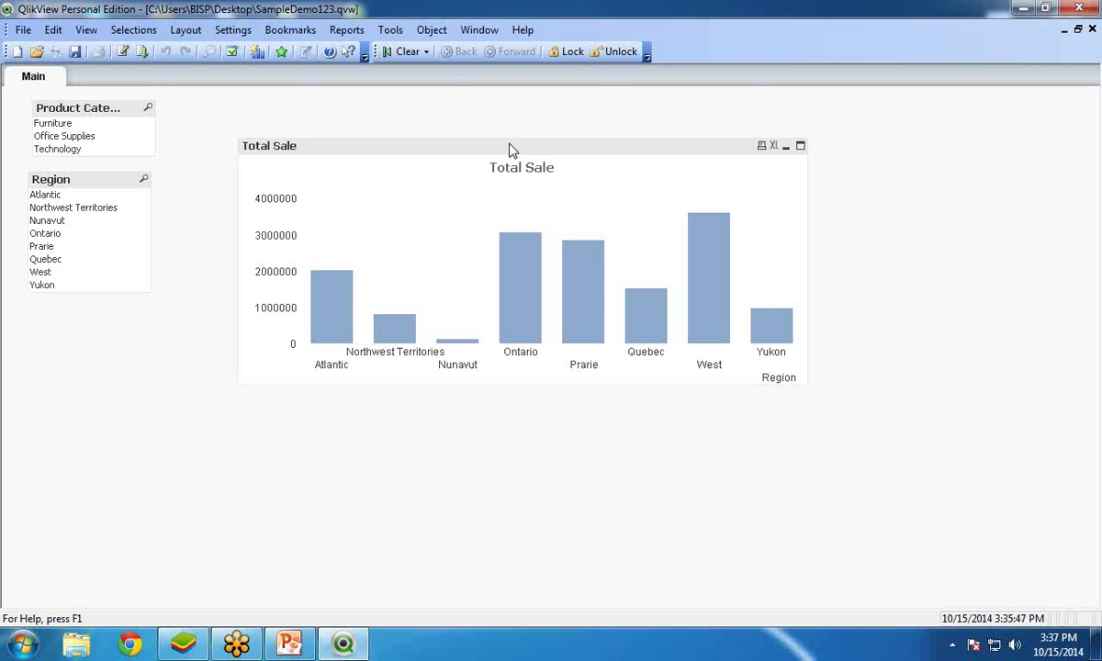
Open the Edit Script window for SampleDemo123.
{"action": "left_click", "coordinate": [123, 53]}
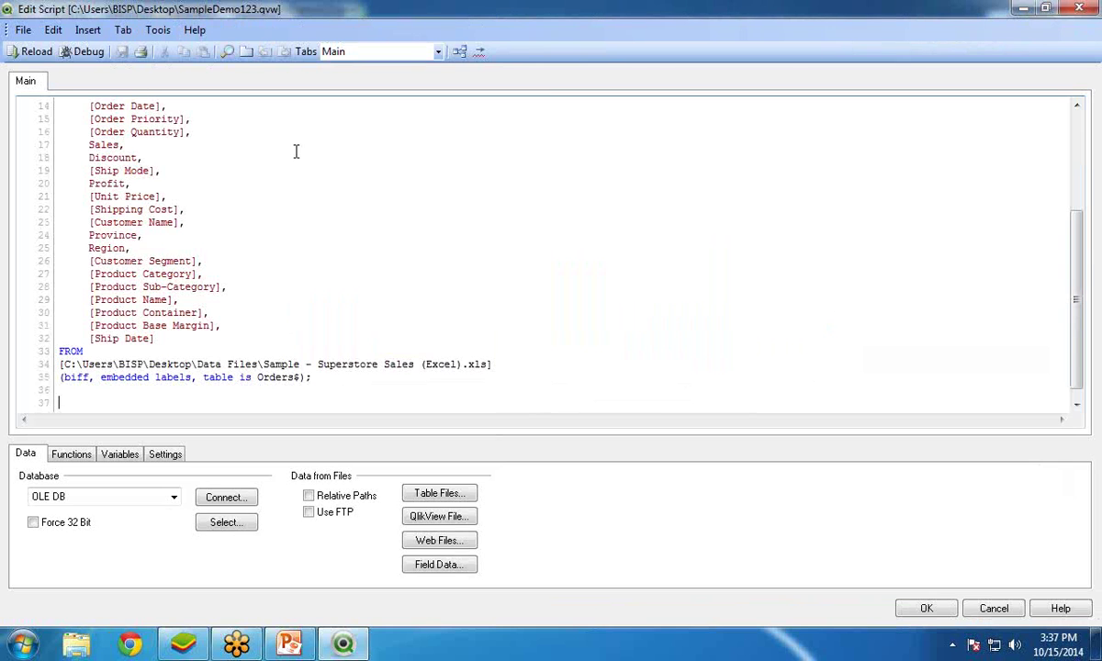
Maximise the script editor and choose File > Create Hidden Script.
{"action": "left_click", "coordinate": [23, 31]}
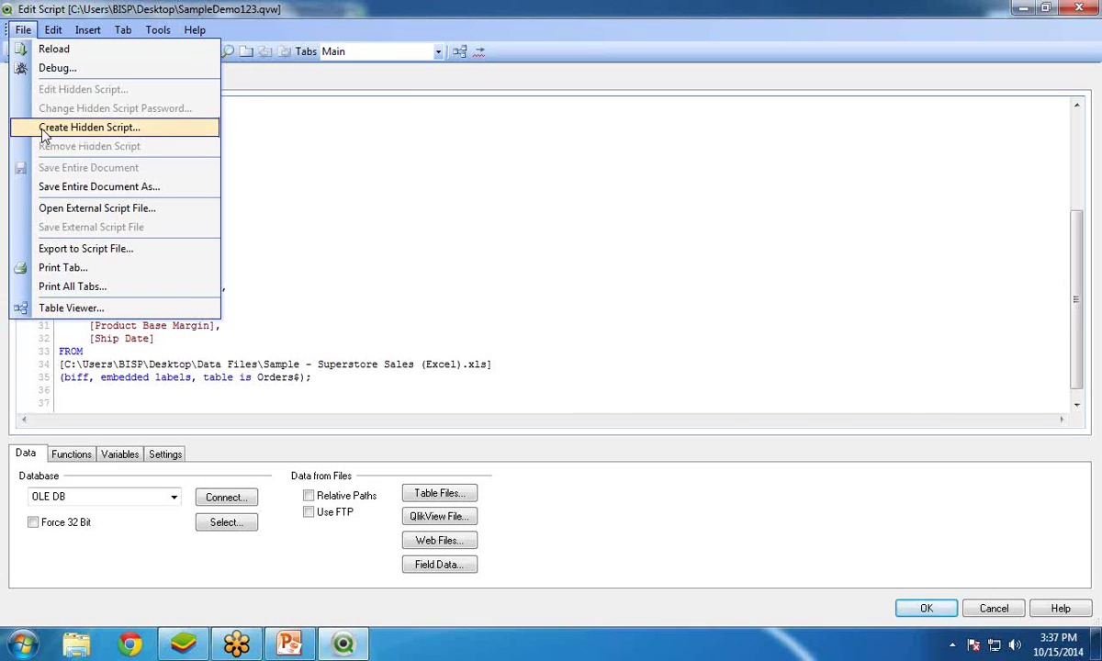
{"action": "left_click", "coordinate": [689, 237]}
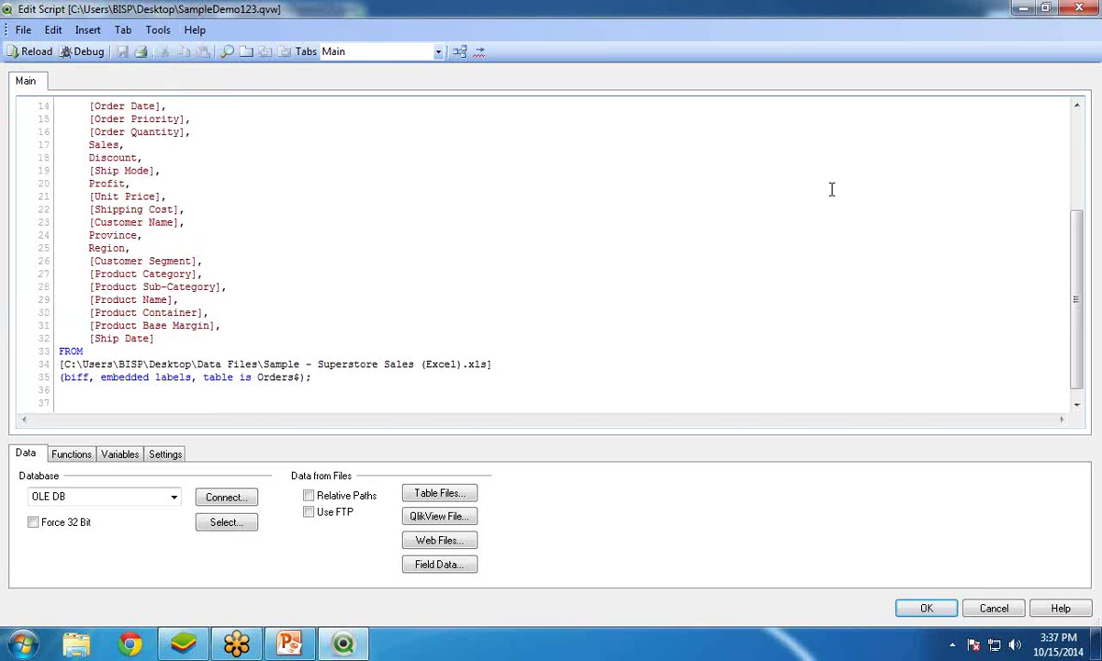
{"action": "left_click", "coordinate": [1049, 11]}
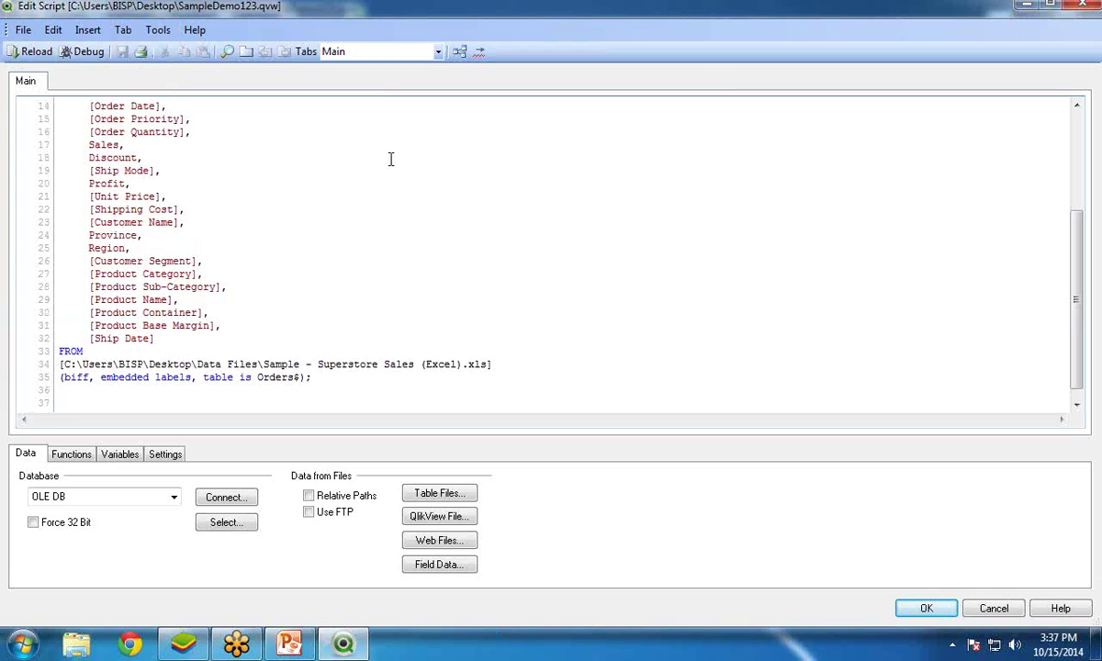
{"action": "left_click", "coordinate": [22, 33]}
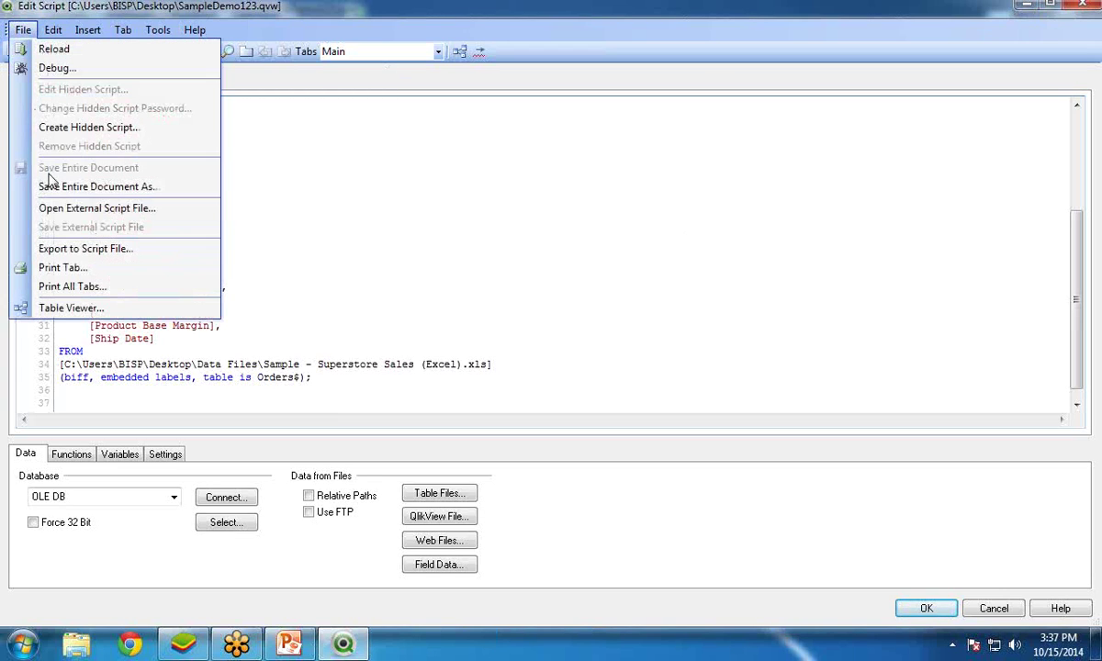
{"action": "left_click", "coordinate": [74, 129]}
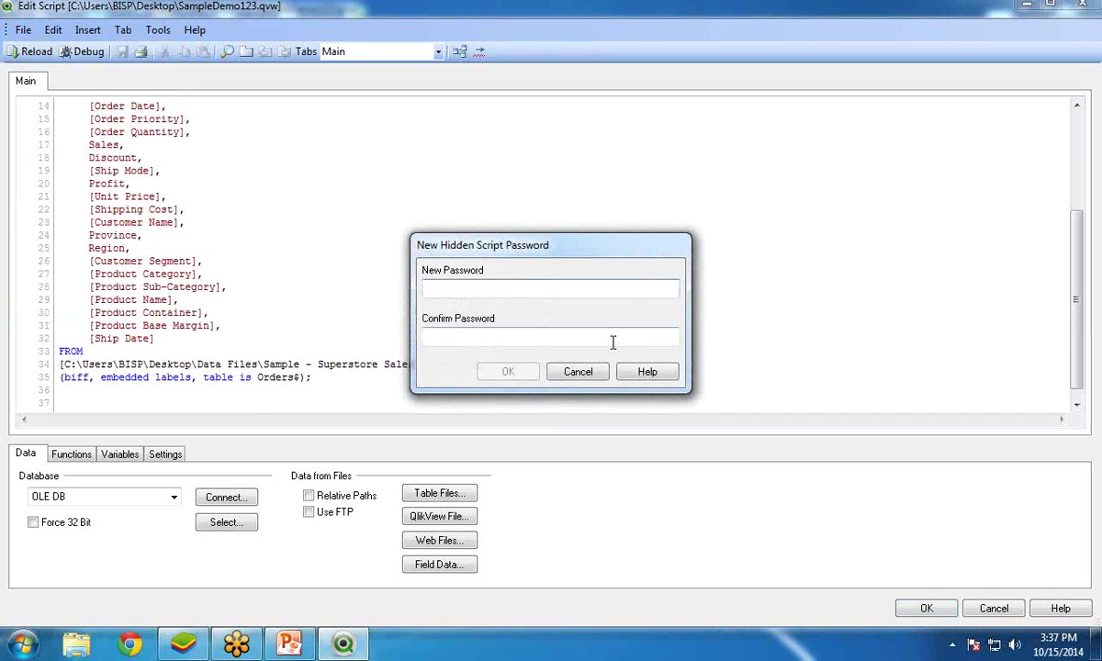
Enter and confirm the hidden script password to create the Hidden Script tab.
{"action": "key", "text": "Tab"}
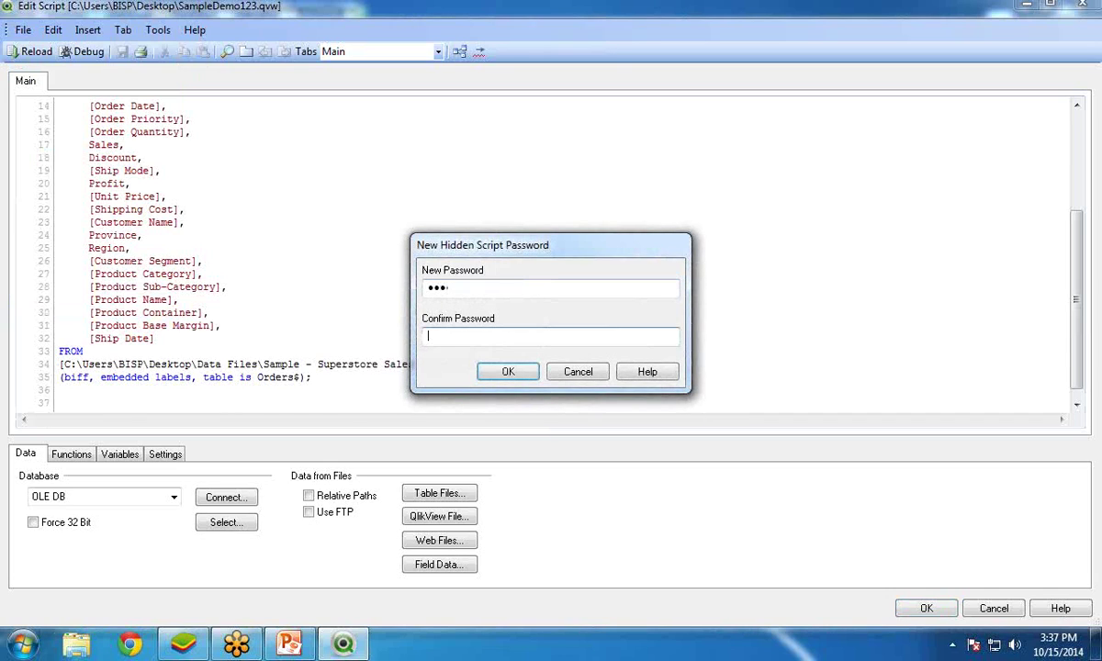
{"action": "left_click", "coordinate": [506, 371]}
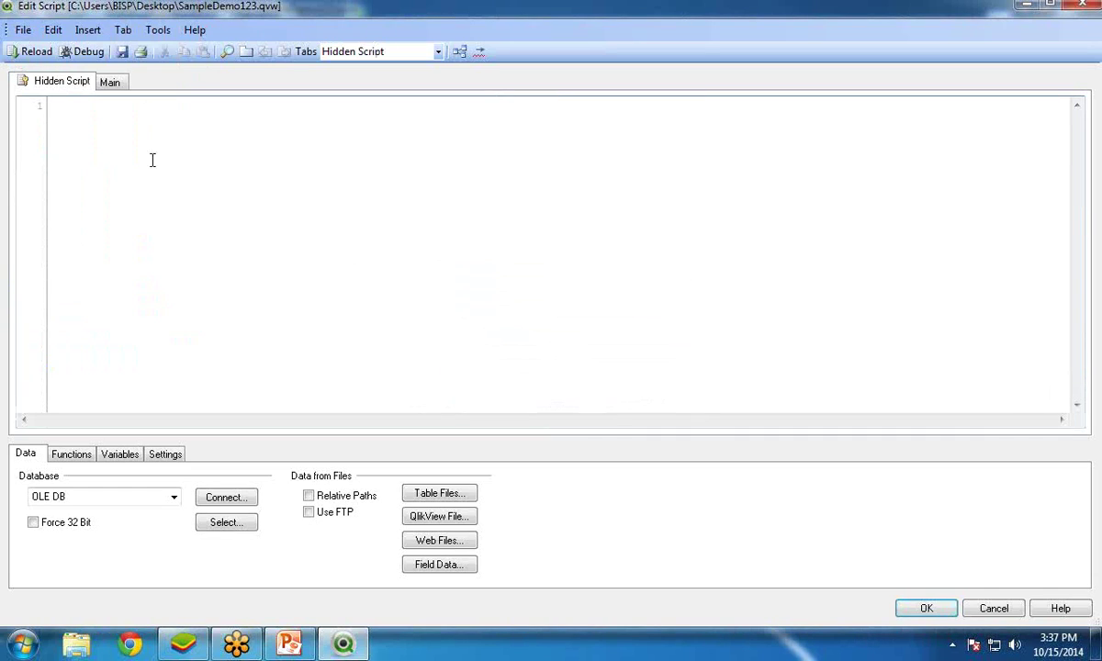
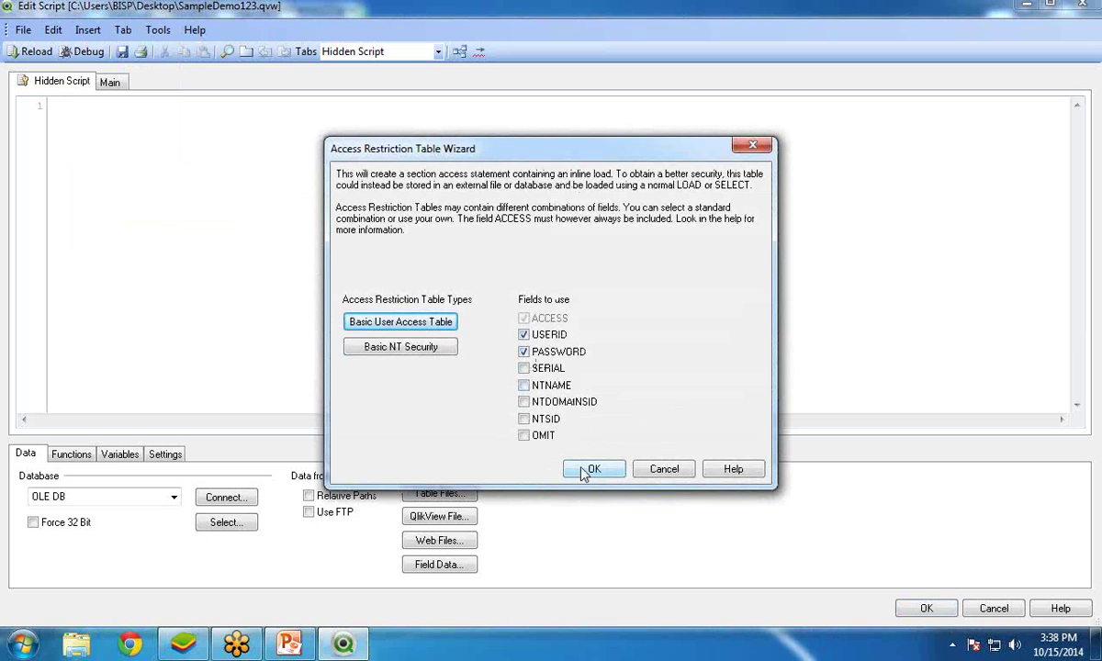
Add %PRODUCTCATEGORY as the fourth inline-table column and widen it to show the full name.
{"action": "left_click", "coordinate": [587, 470]}
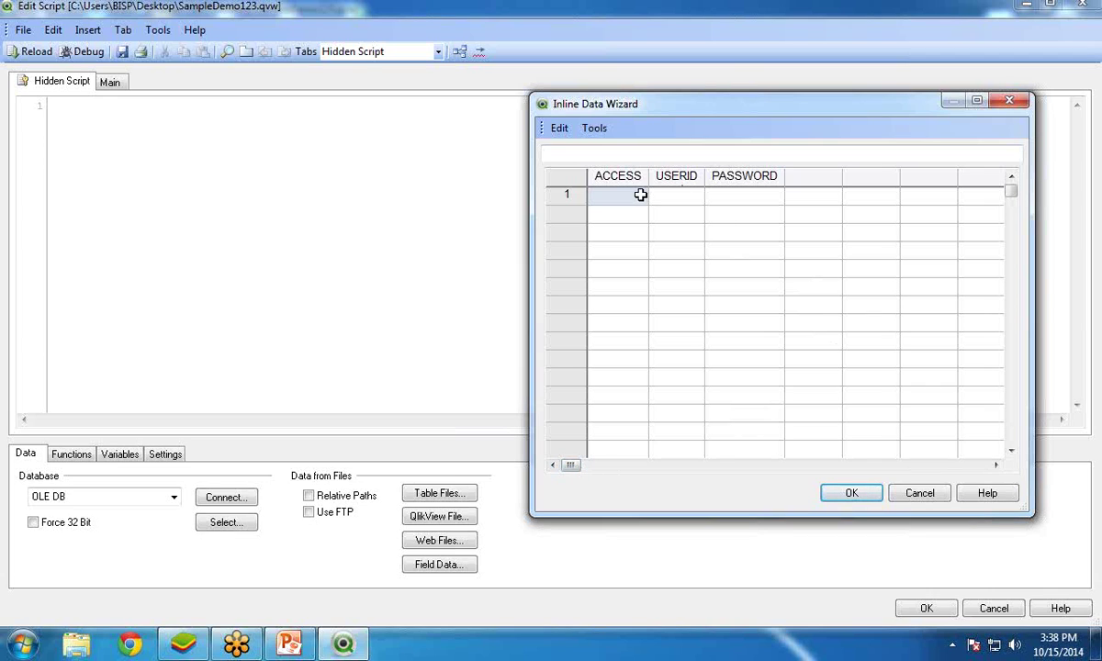
{"action": "left_click", "coordinate": [797, 177]}
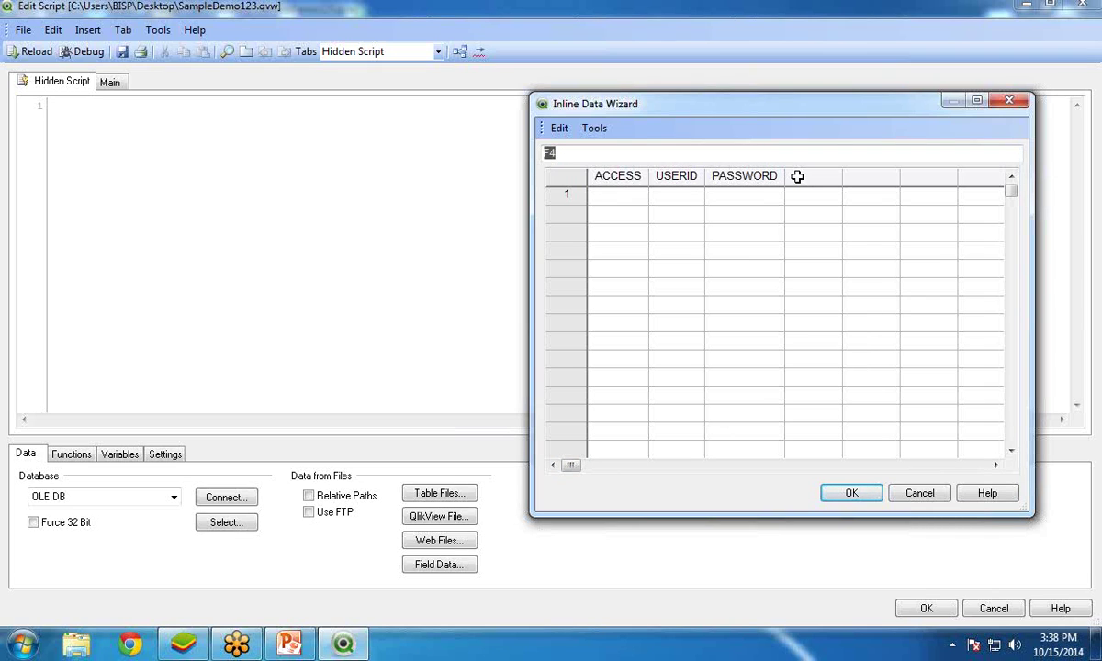
{"action": "type", "text": "%PRODUCT"}
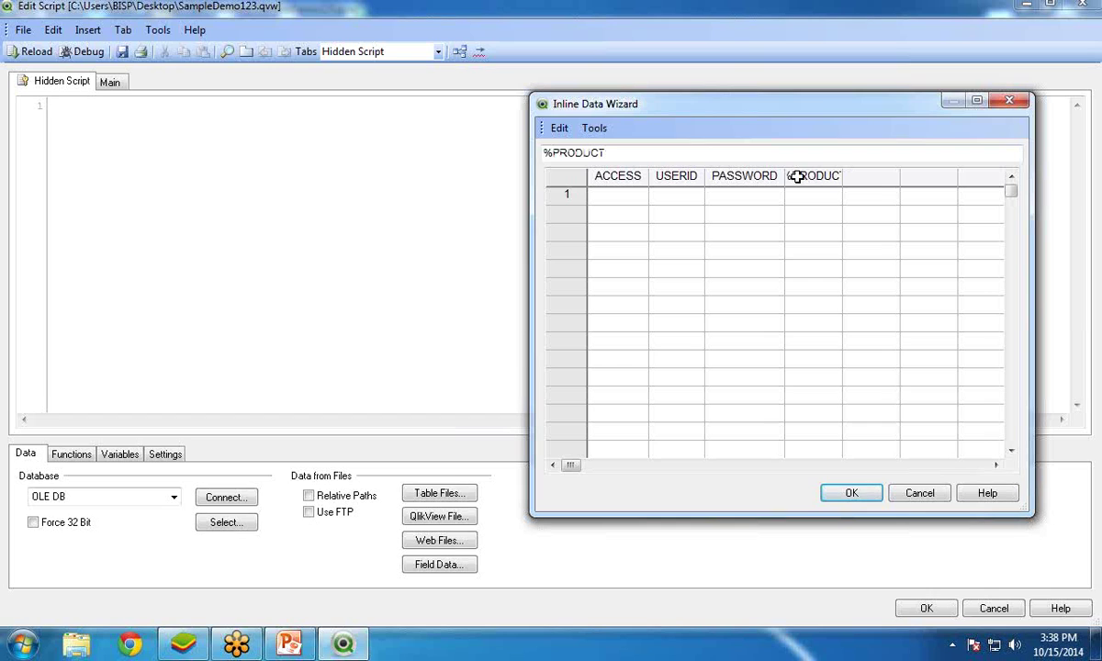
{"action": "type", "text": "CATEGO"}
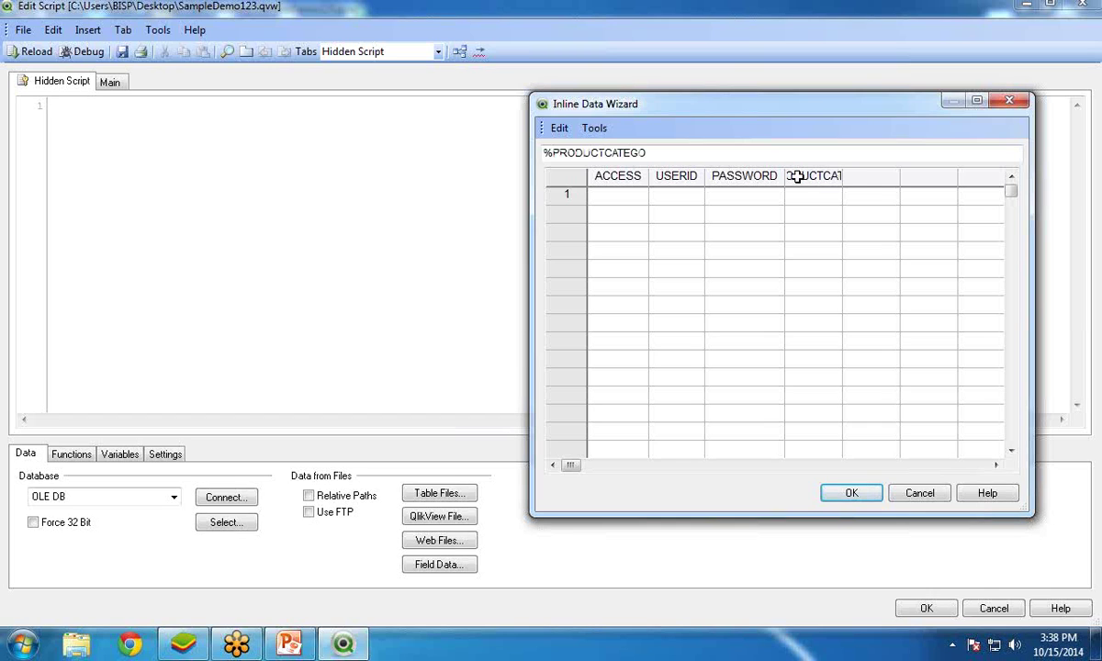
{"action": "type", "text": "RY"}
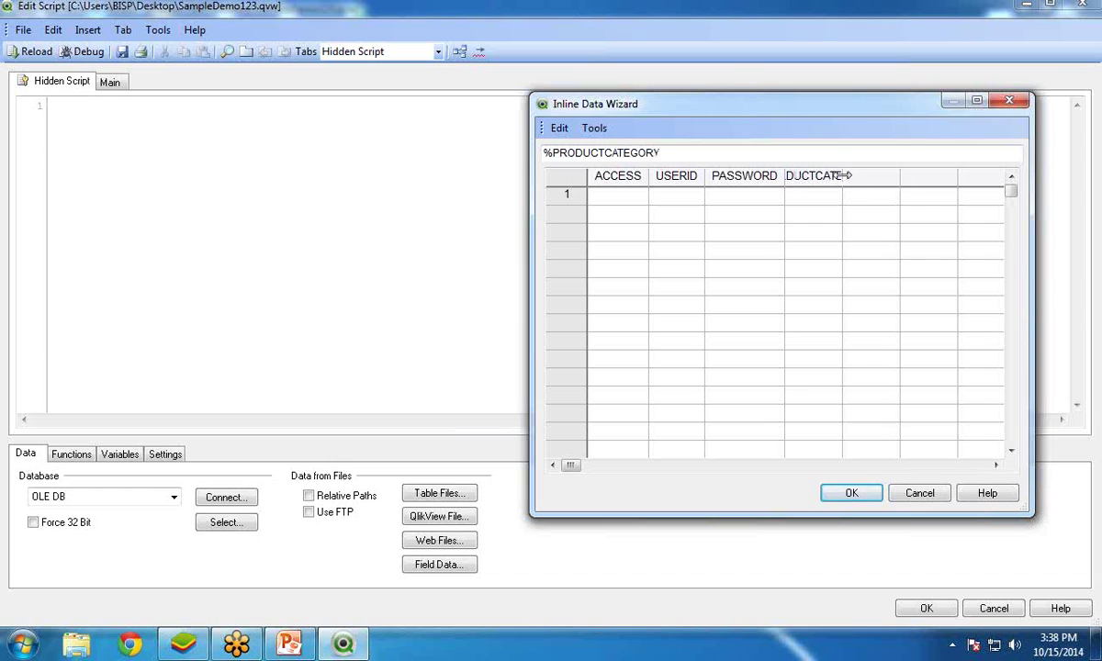
{"action": "left_click", "coordinate": [831, 176]}
{"action": "left_click_drag", "start_coordinate": [841, 175], "coordinate": [943, 175]}
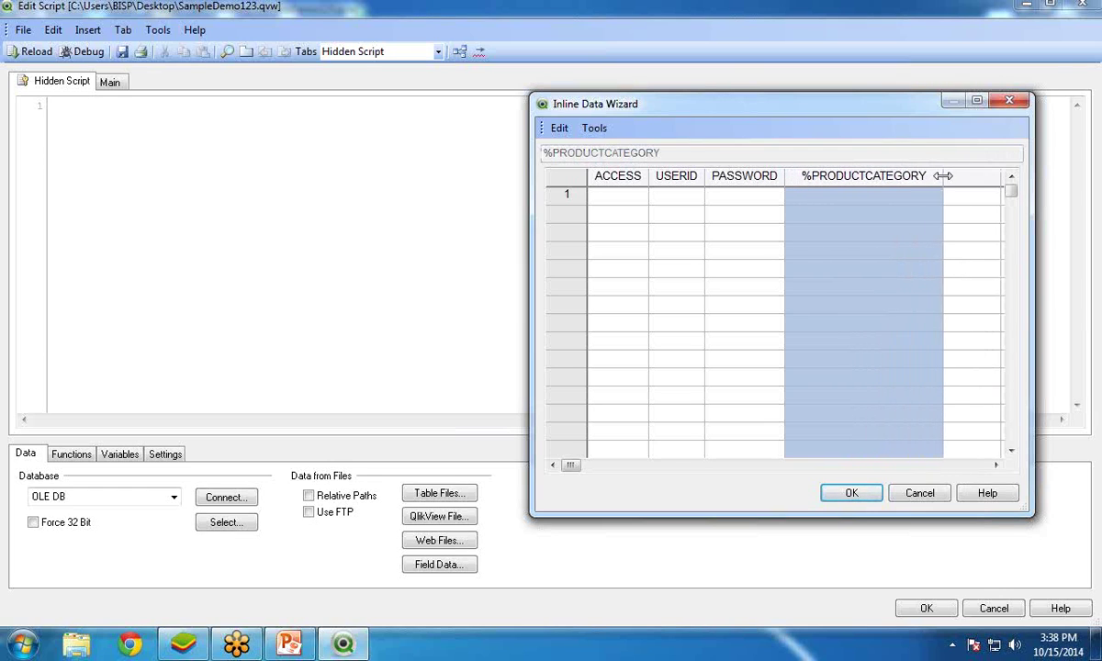
Enter the ADMIN row with its user ID, password and * for all categories; start row two as USER.
{"action": "left_click", "coordinate": [616, 195]}
{"action": "type", "text": "ADMIN"}
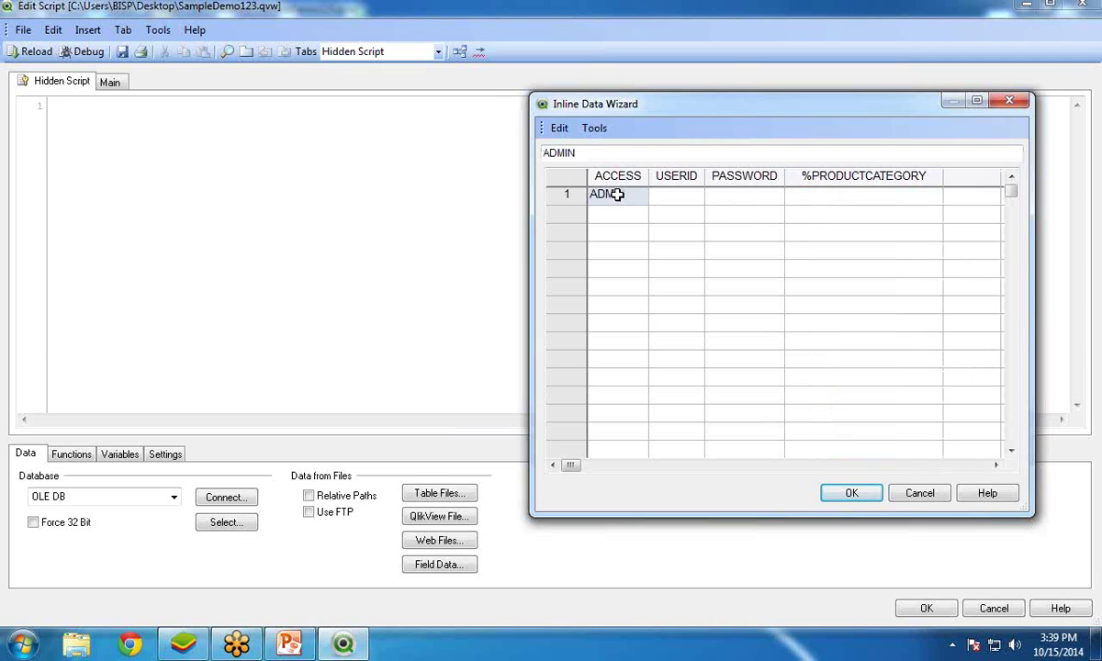
{"action": "key", "text": "Tab"}
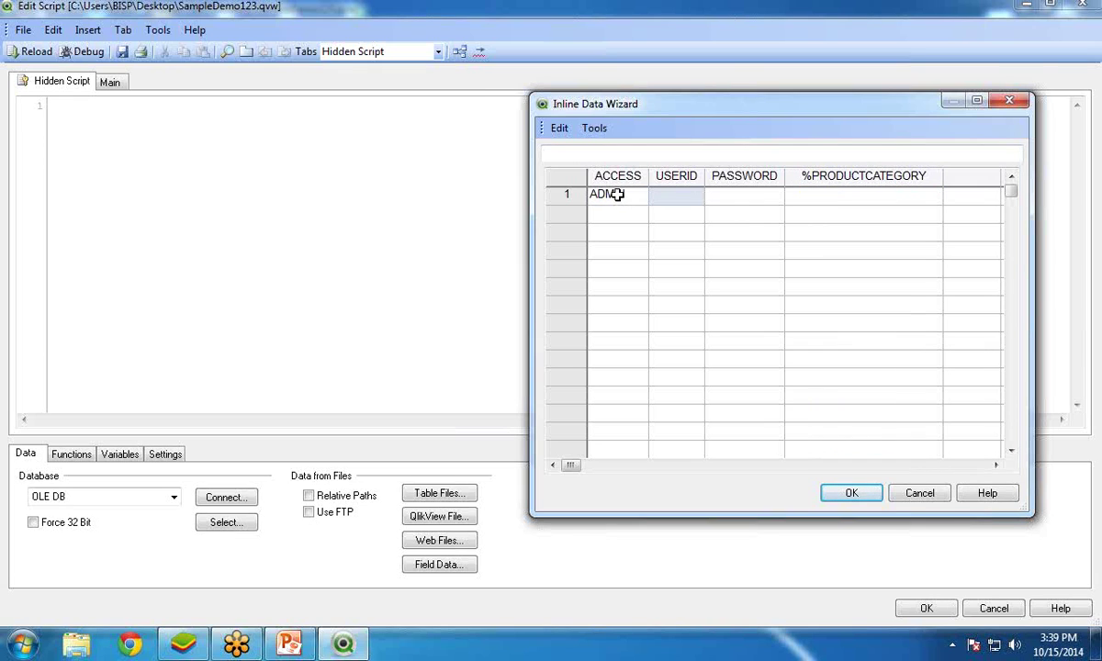
{"action": "key", "text": "Return"}
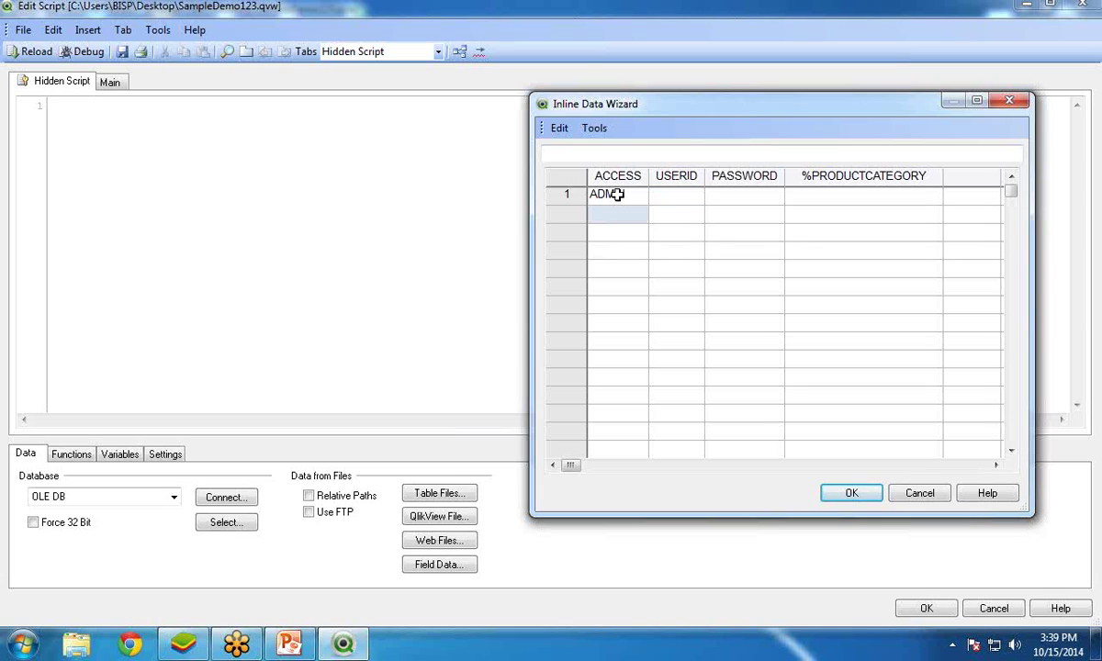
{"action": "type", "text": "USER"}
{"action": "left_click", "coordinate": [618, 194]}
{"action": "key", "text": "Tab"}
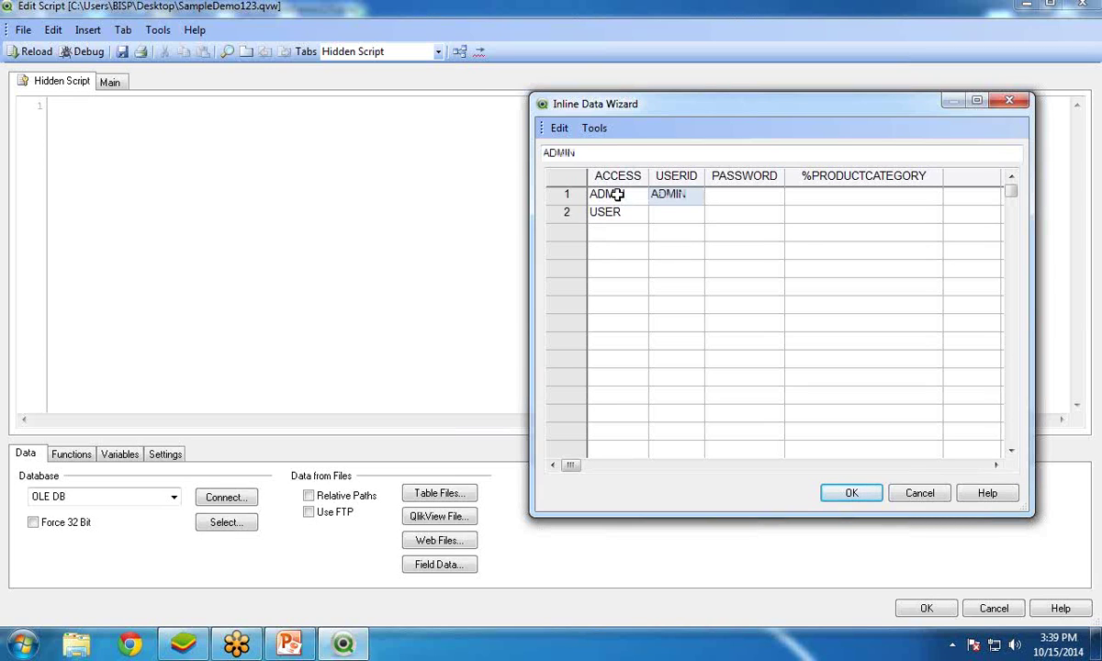
{"action": "key", "text": "Tab"}
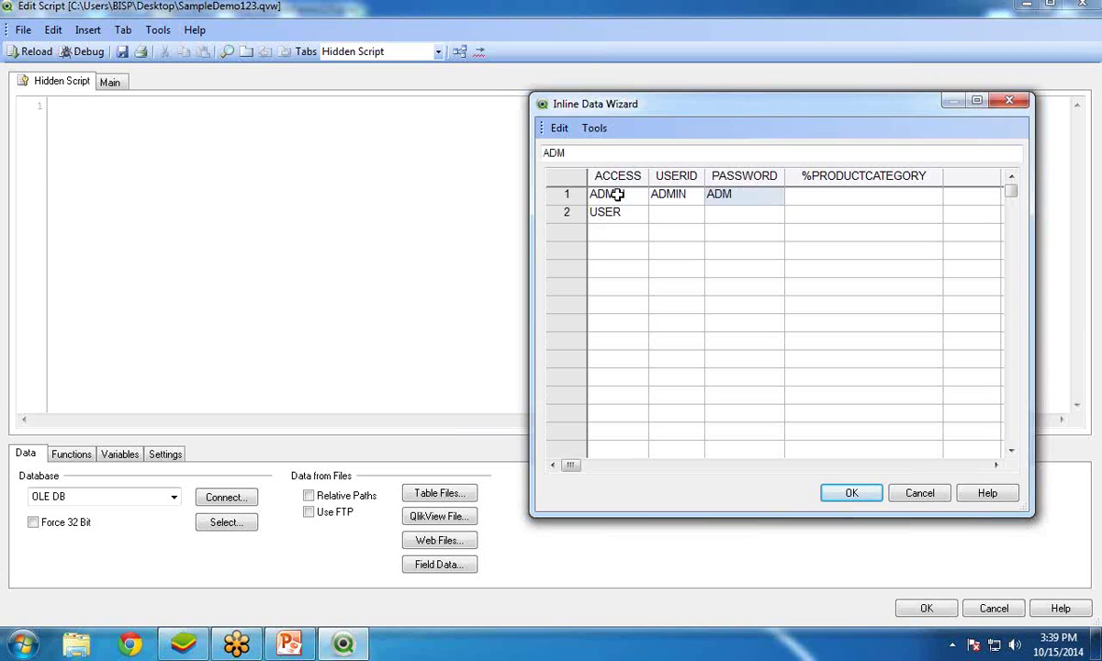
{"action": "key", "text": "Tab"}
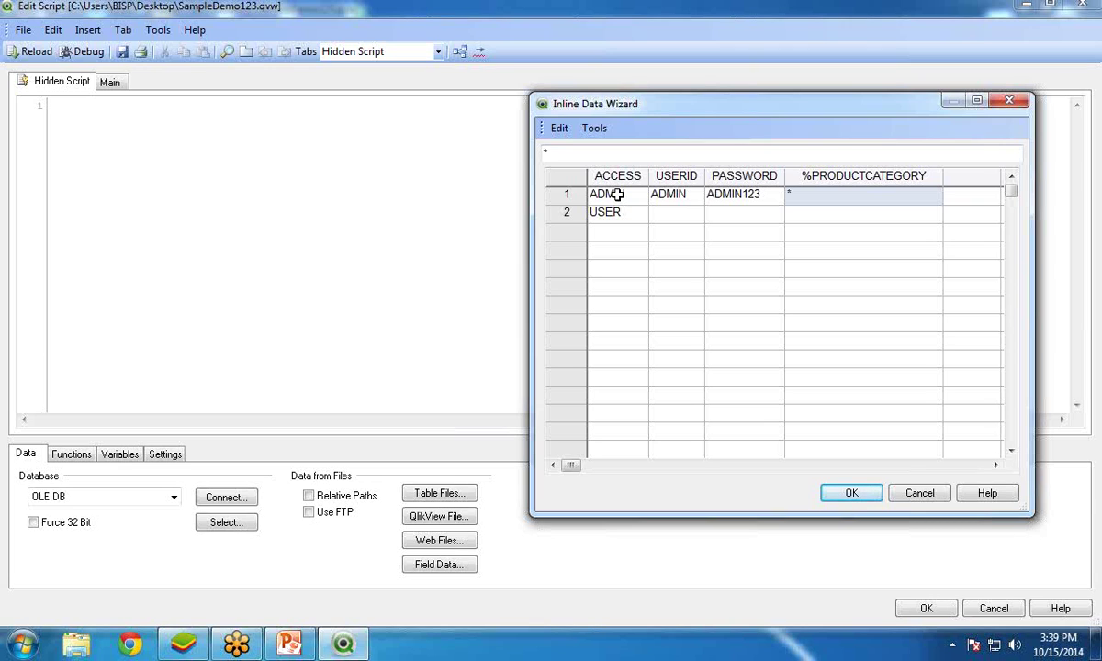
{"action": "key", "text": "Return"}
Give the second row a user ID, a password and the FURNITURE category.
{"action": "key", "text": "Left"}
{"action": "key", "text": "Left"}
{"action": "type", "text": "USER"}
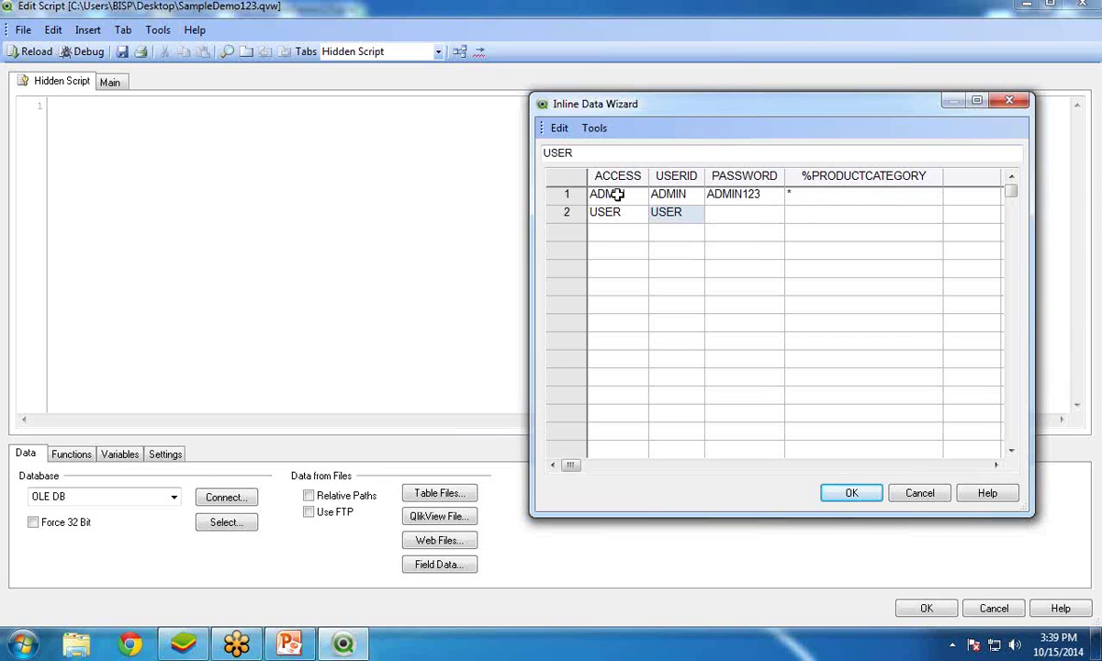
{"action": "type", "text": "1"}
{"action": "key", "text": "Tab"}
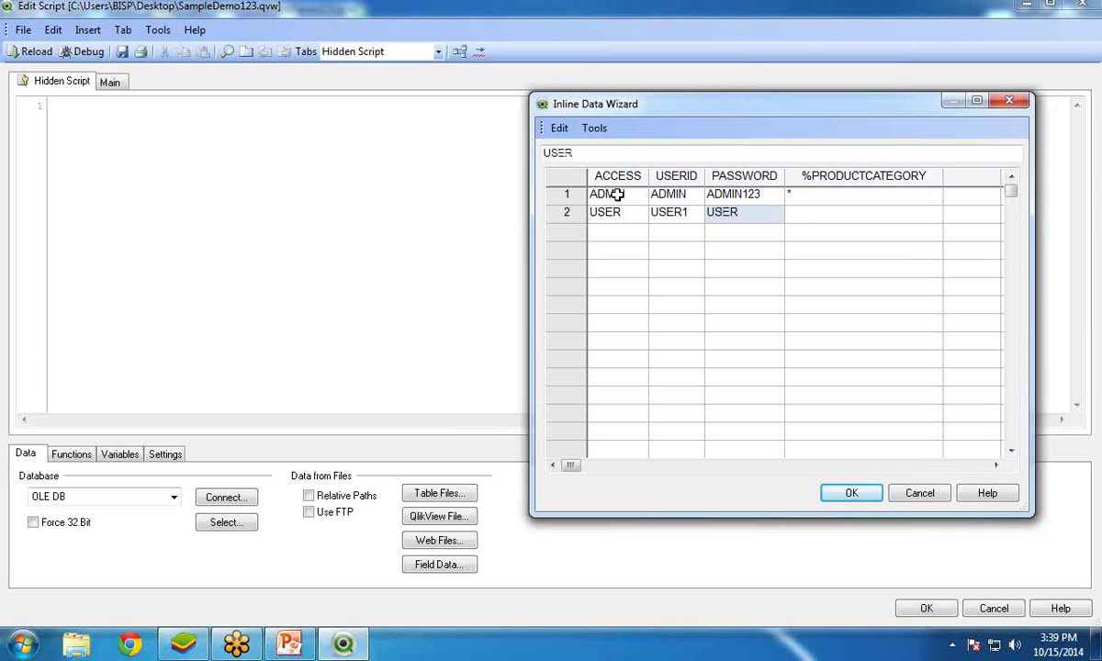
{"action": "key", "text": "Tab"}
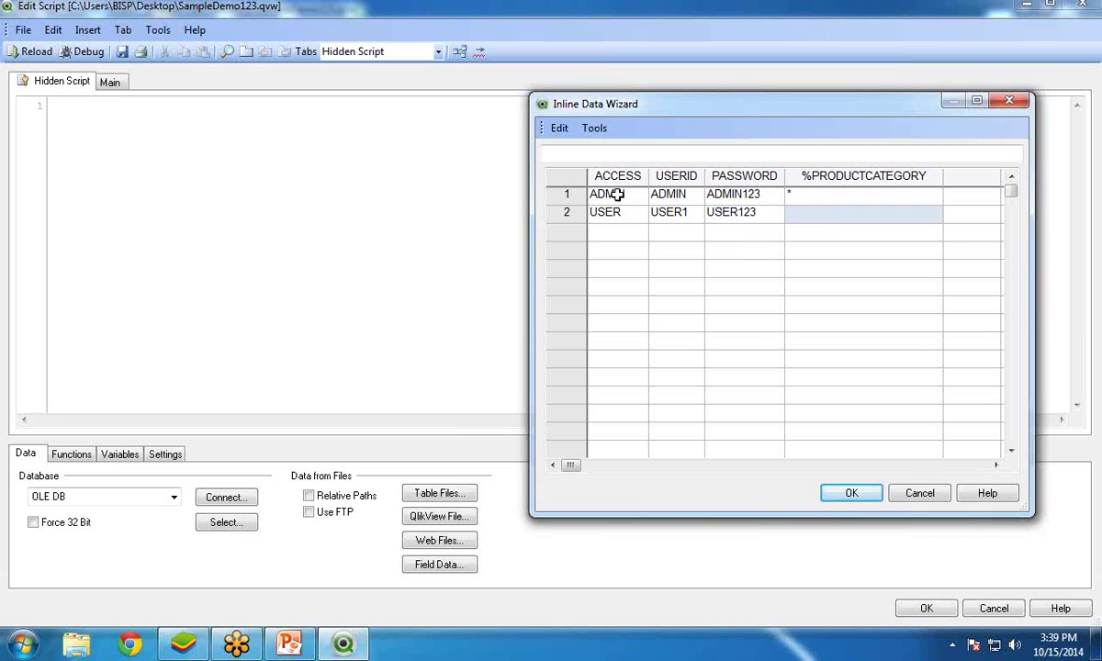
{"action": "type", "text": "FURNITURE"}
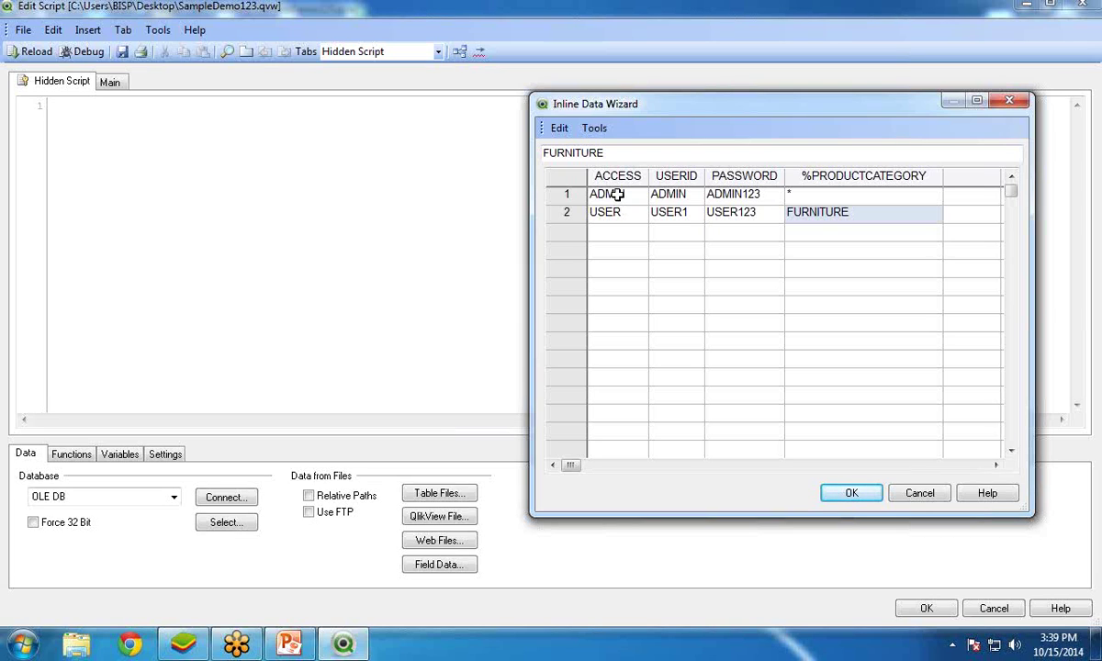
{"action": "key", "text": "Return"}
Add two more USER rows, each with its own user ID and password.
{"action": "key", "text": "Left"}
{"action": "key", "text": "Left"}
{"action": "key", "text": "Left"}
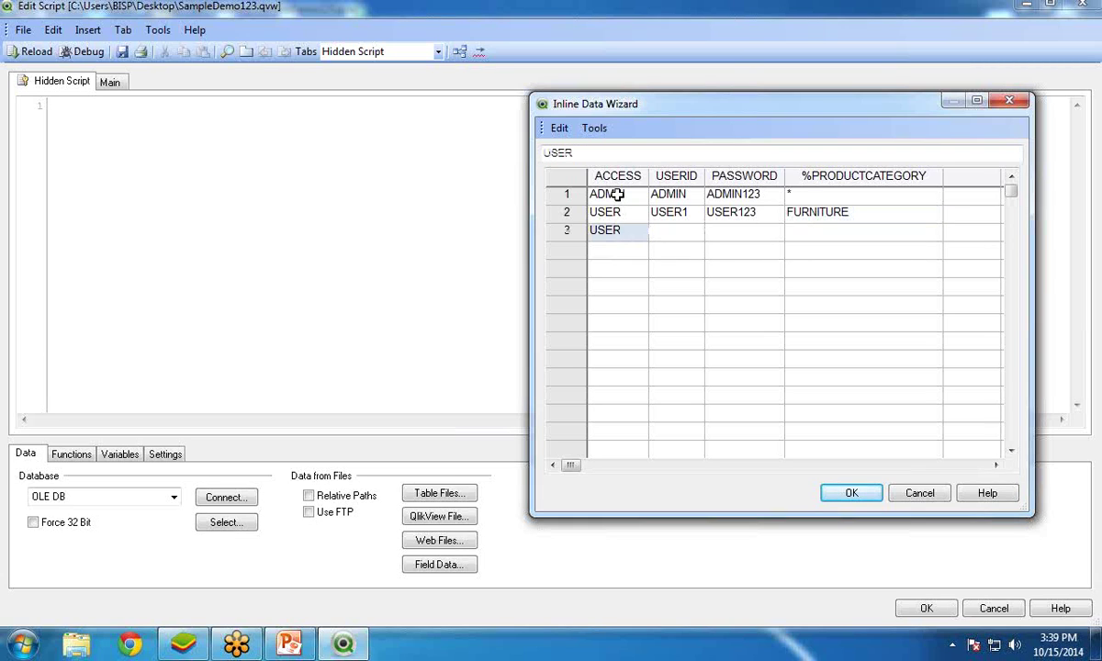
{"action": "key", "text": "Return"}
{"action": "key", "text": "Tab"}
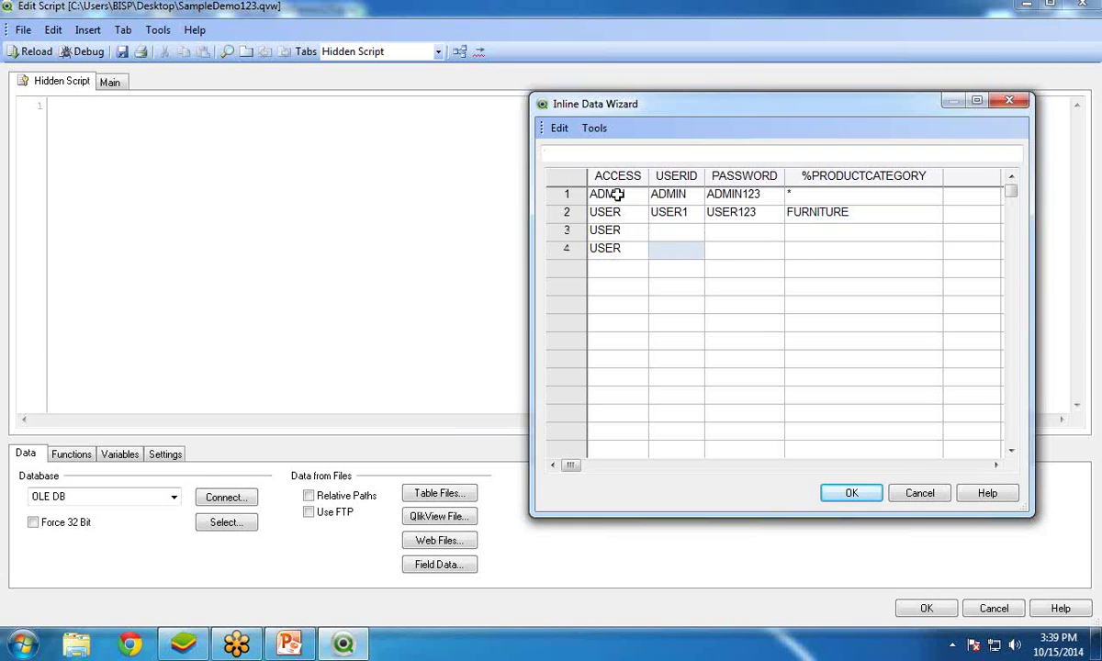
{"action": "key", "text": "Up"}
{"action": "key", "text": "Right"}
{"action": "key", "text": "Left"}
{"action": "key", "text": "Return"}
{"action": "key", "text": "Tab"}
{"action": "key", "text": "Up"}
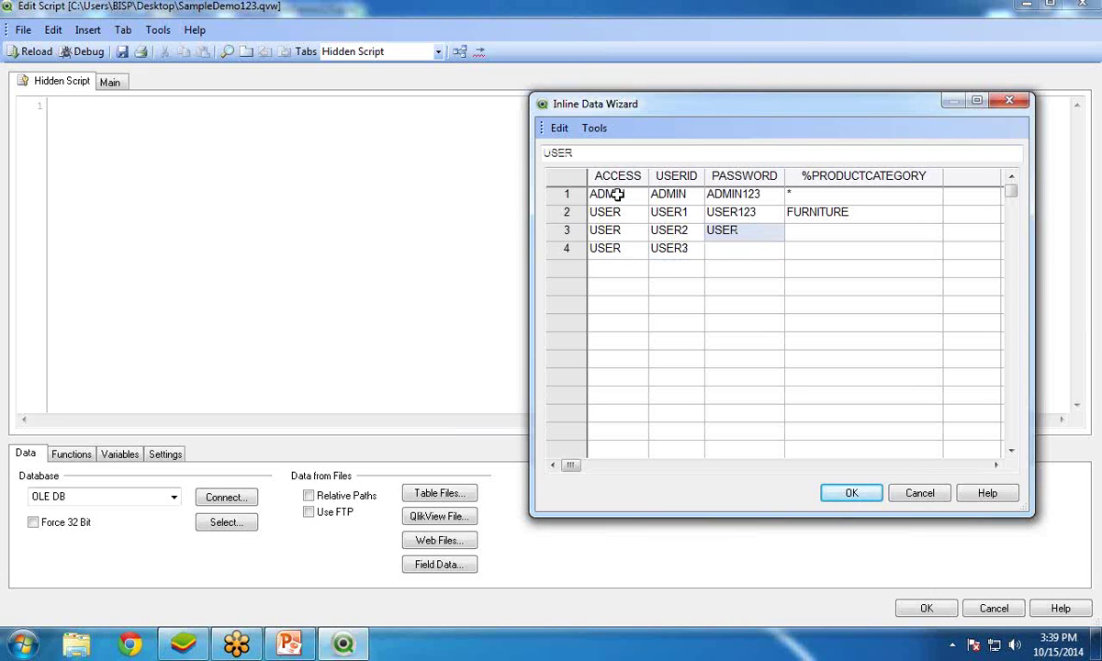
{"action": "key", "text": "Return"}
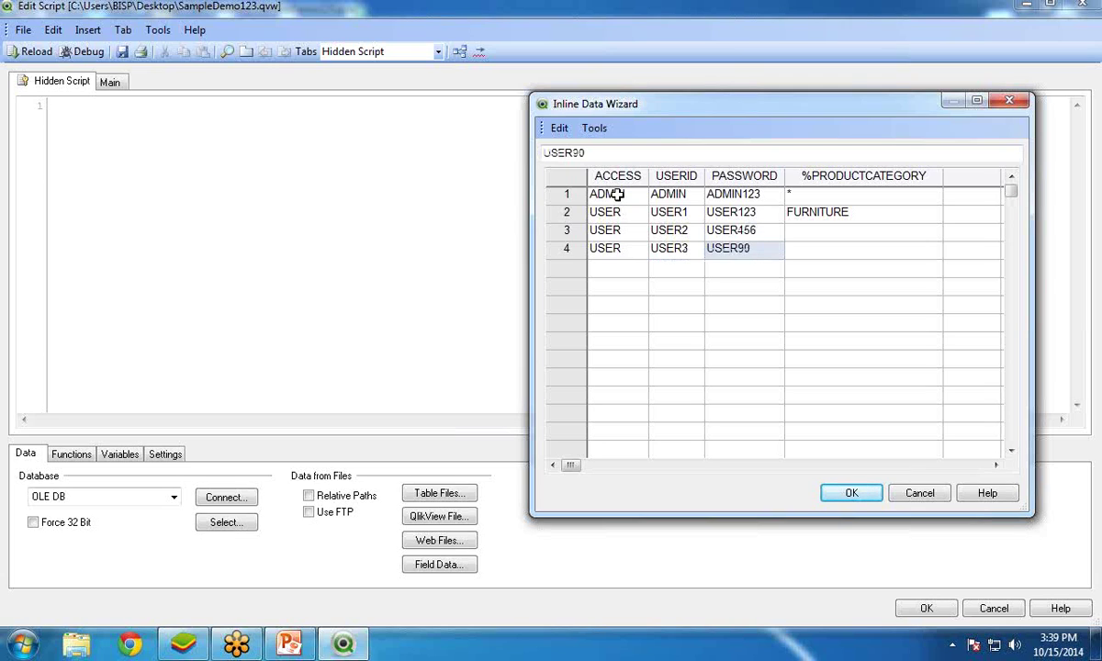
{"action": "key", "text": "Up"}
Set the categories OFFICESUPPLIES and TECHNOLOGY for the third and fourth users.
{"action": "key", "text": "Right"}
{"action": "key", "text": "Up"}
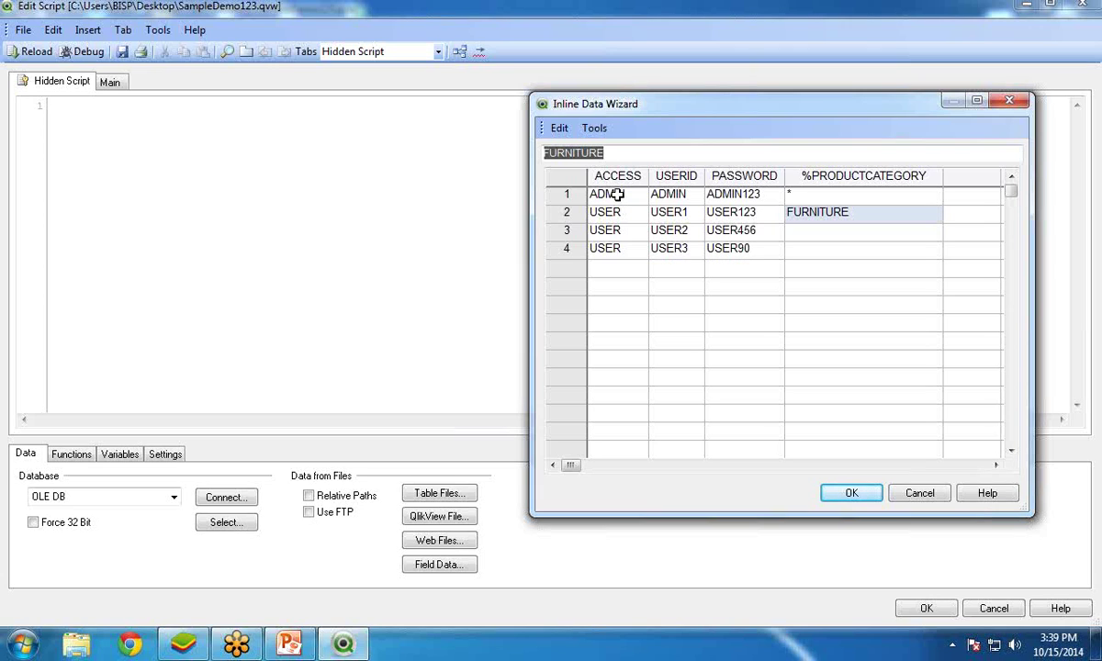
{"action": "key", "text": "Down"}
{"action": "type", "text": "OFFICE"}
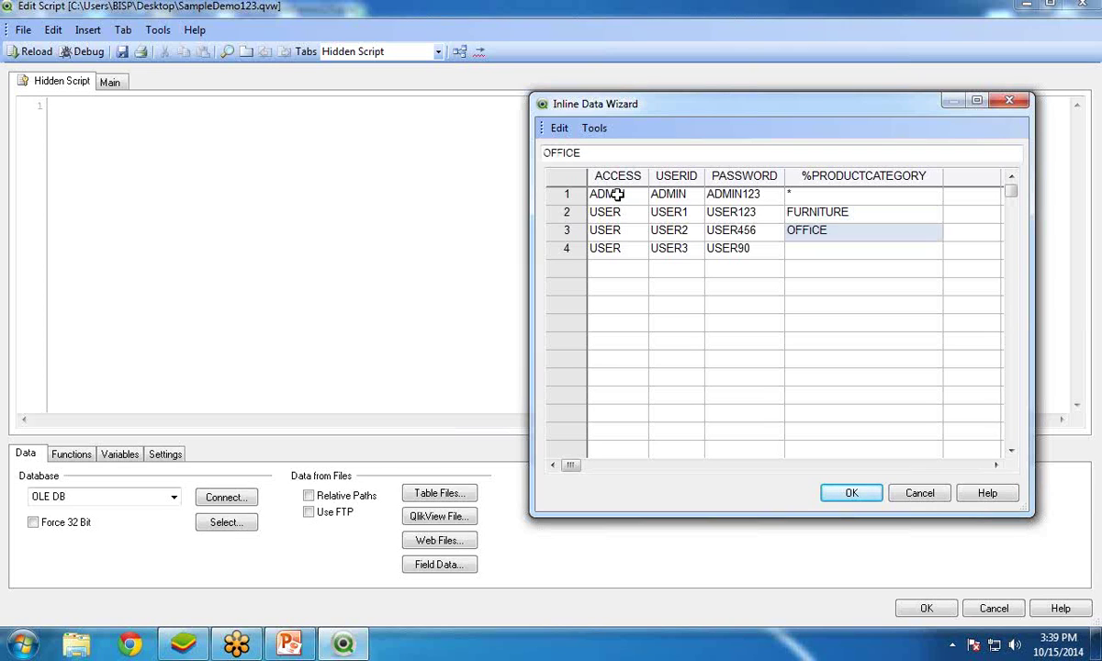
{"action": "type", "text": "SUPPLIES"}
{"action": "key", "text": "Down"}
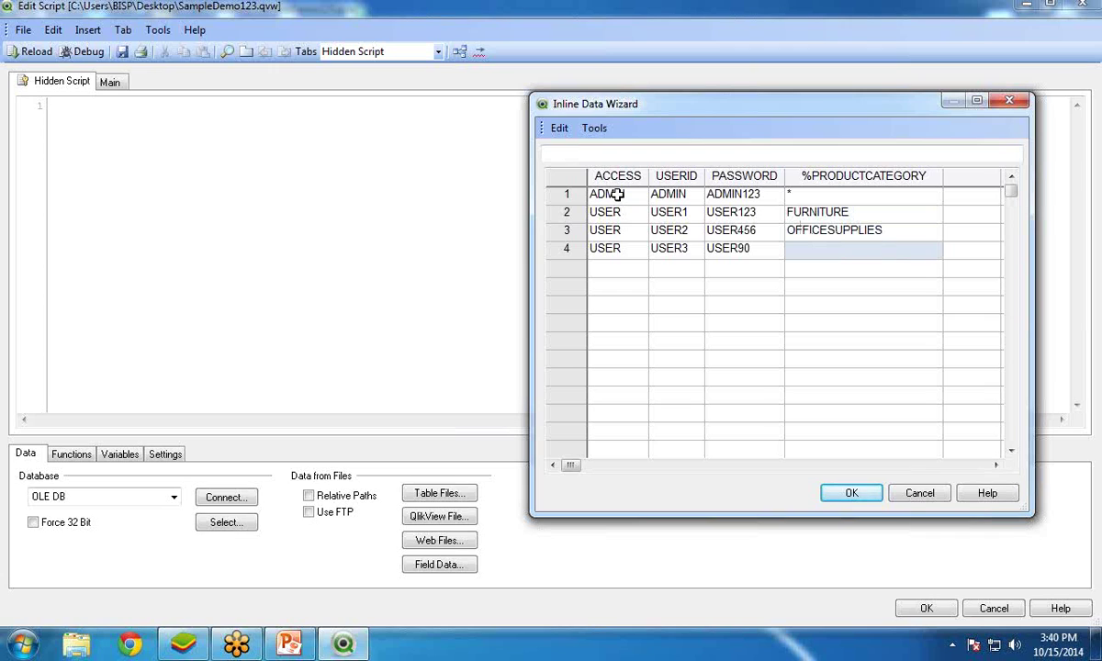
{"action": "type", "text": "TECHNOL"}
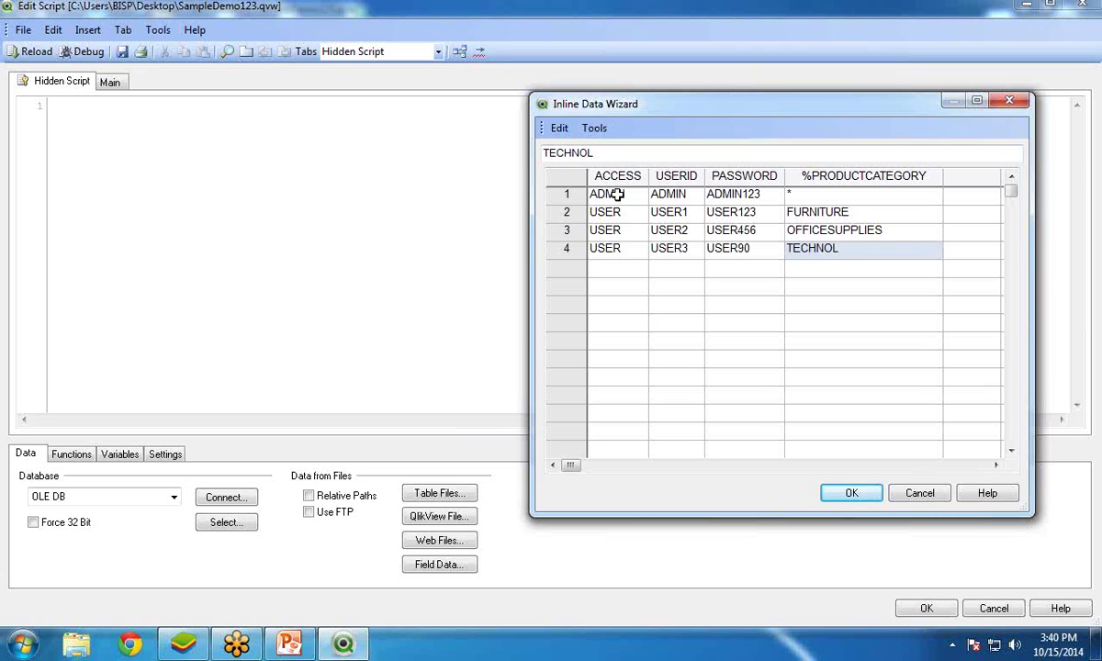
{"action": "type", "text": "OGY"}
Insert the access table into the script as a Section Access inline load and review it.
{"action": "left_click", "coordinate": [851, 496]}
{"action": "left_click_drag", "start_coordinate": [57, 107], "coordinate": [124, 207]}
{"action": "left_click", "coordinate": [181, 207]}
{"action": "left_click_drag", "start_coordinate": [57, 107], "coordinate": [177, 221]}
{"action": "left_click", "coordinate": [187, 283]}
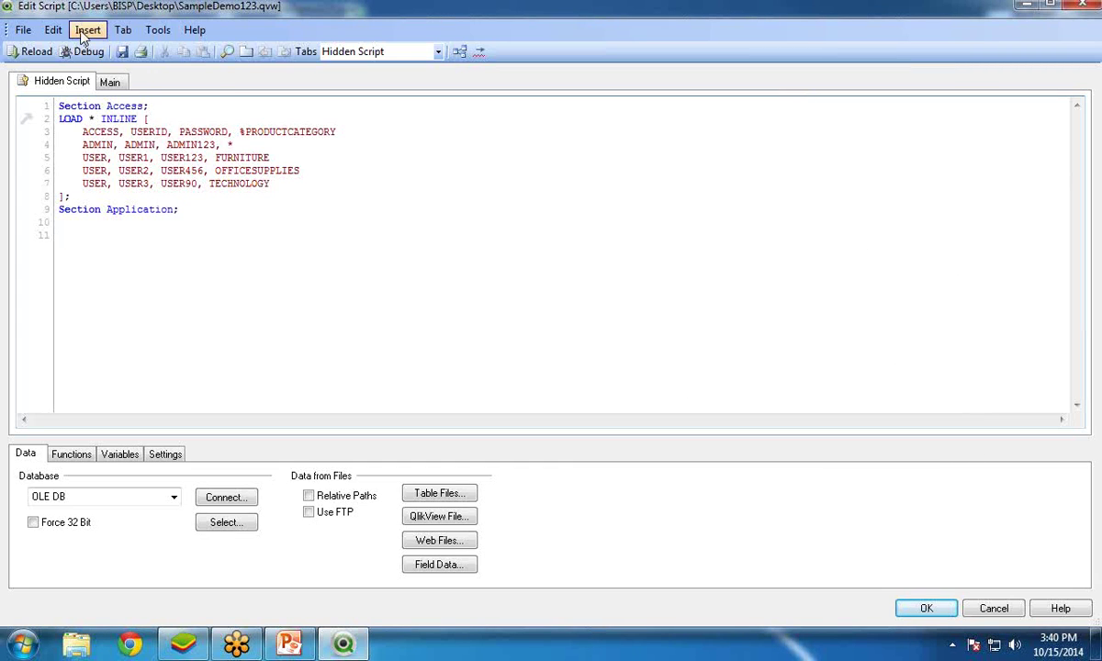
Browse the Insert > Load Statement options, including Load Inline, in the script editor.
{"action": "left_click", "coordinate": [87, 35]}
{"action": "mouse_move", "coordinate": [147, 184]}
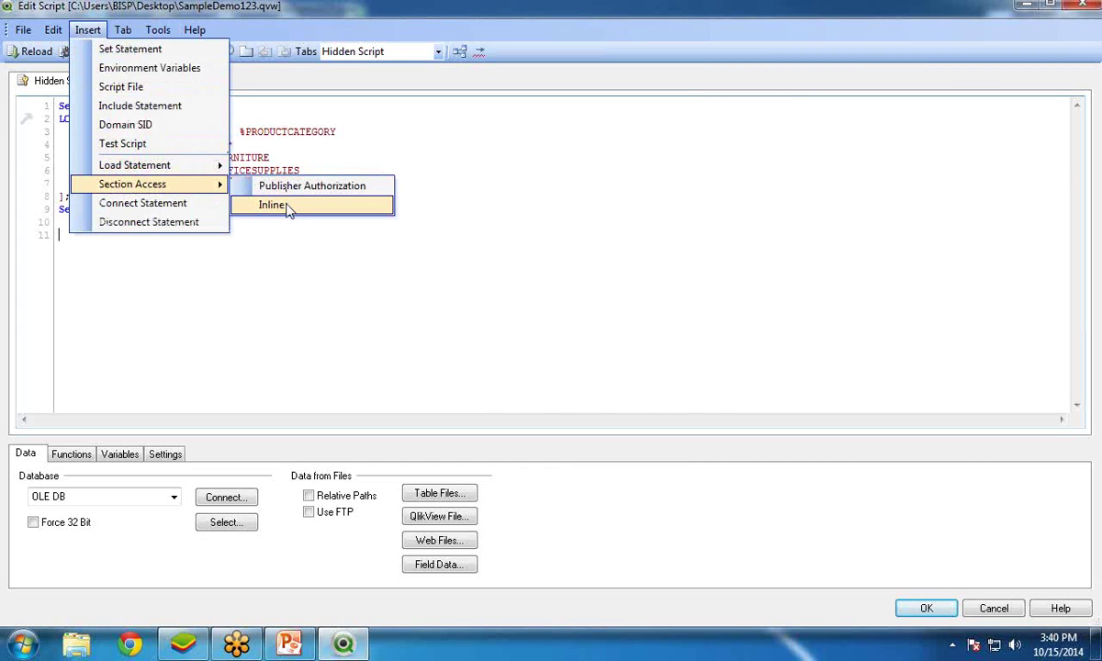
{"action": "left_click", "coordinate": [288, 303]}
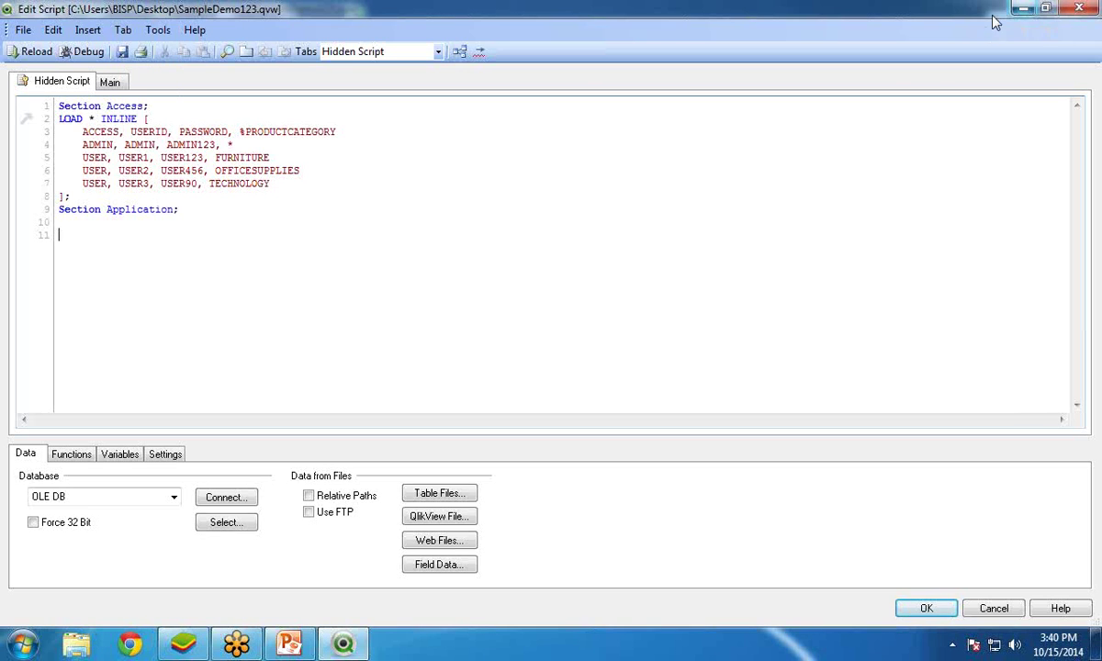
{"action": "left_click_drag", "start_coordinate": [937, 16], "coordinate": [1101, 137]}
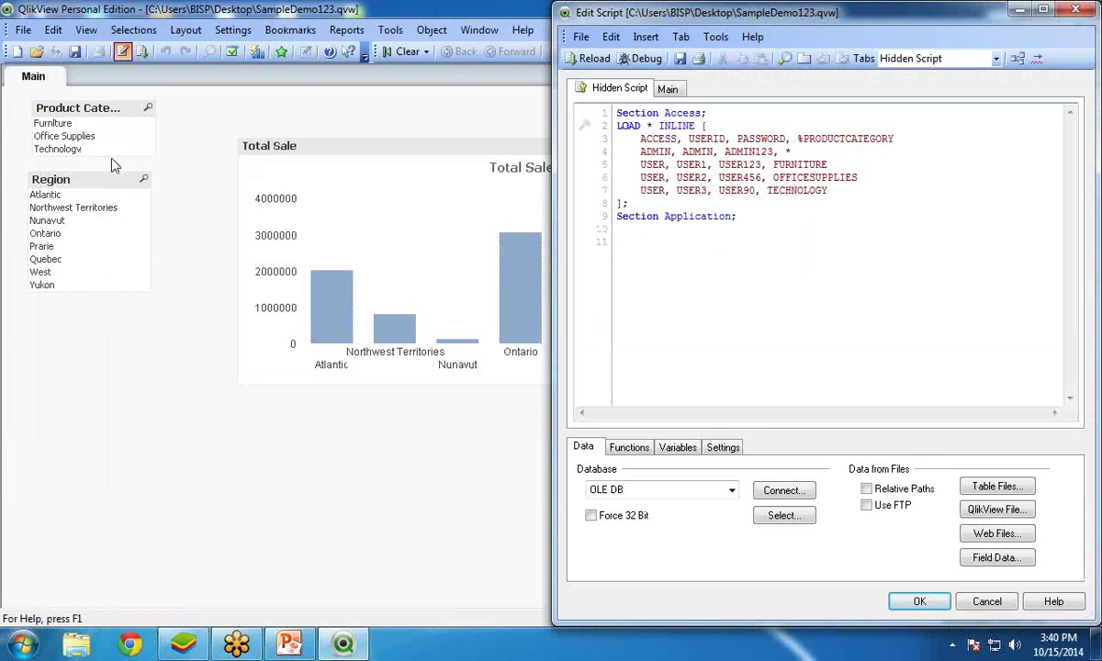
{"action": "double_click", "coordinate": [738, 11]}
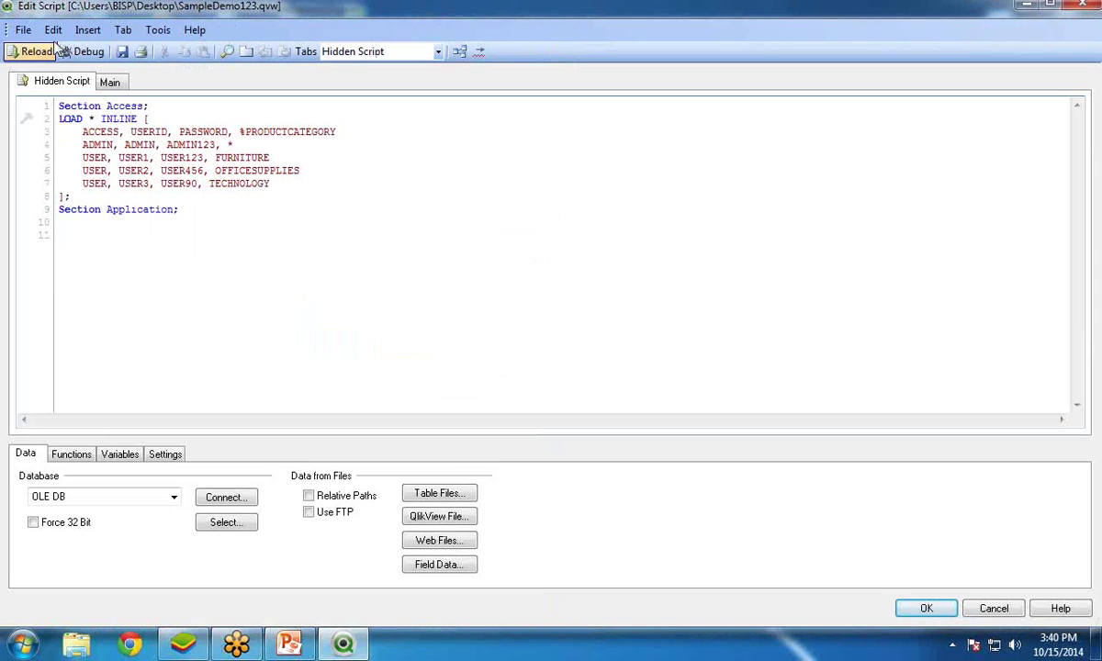
{"action": "left_click", "coordinate": [88, 30]}
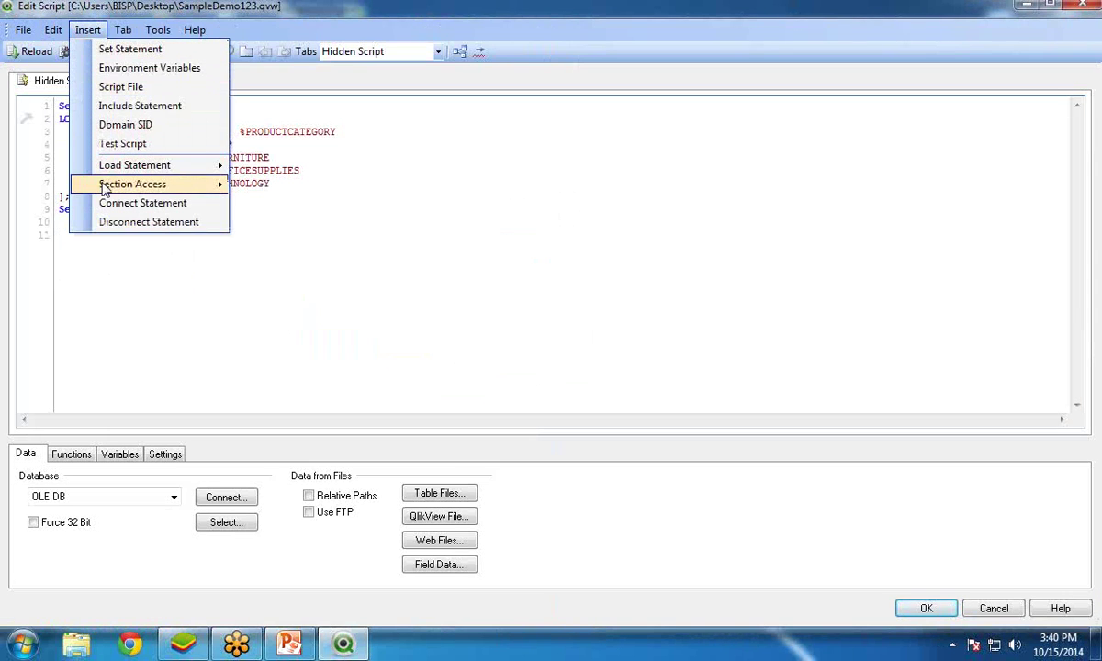
Start a Load Inline table and import the three Product Category values from document data.
{"action": "mouse_move", "coordinate": [113, 172]}
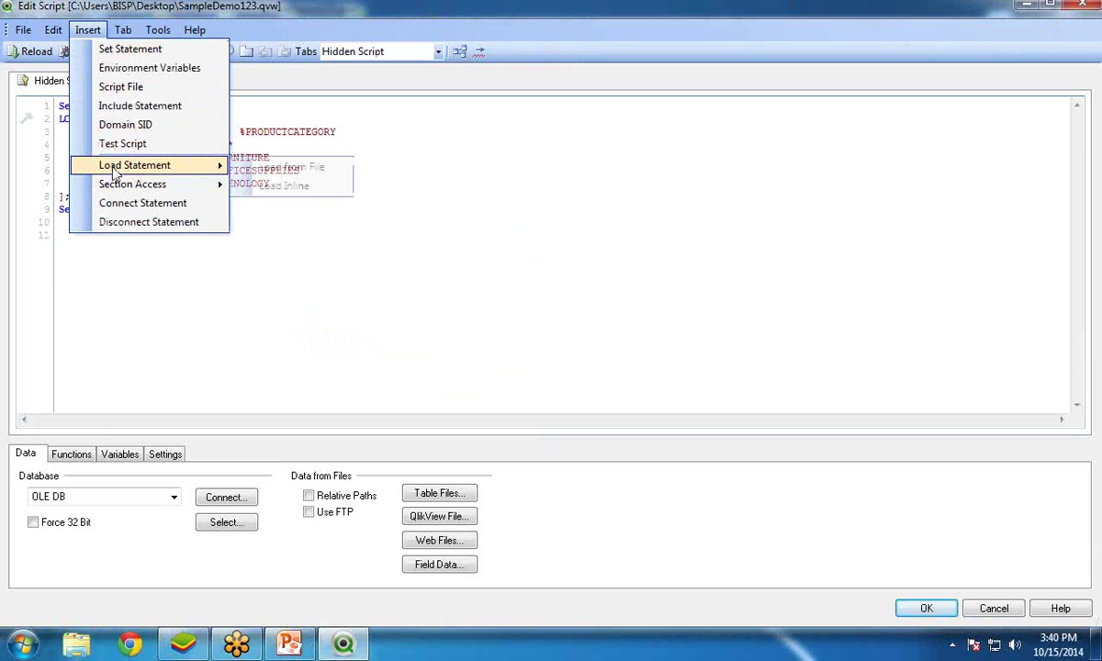
{"action": "left_click", "coordinate": [283, 186]}
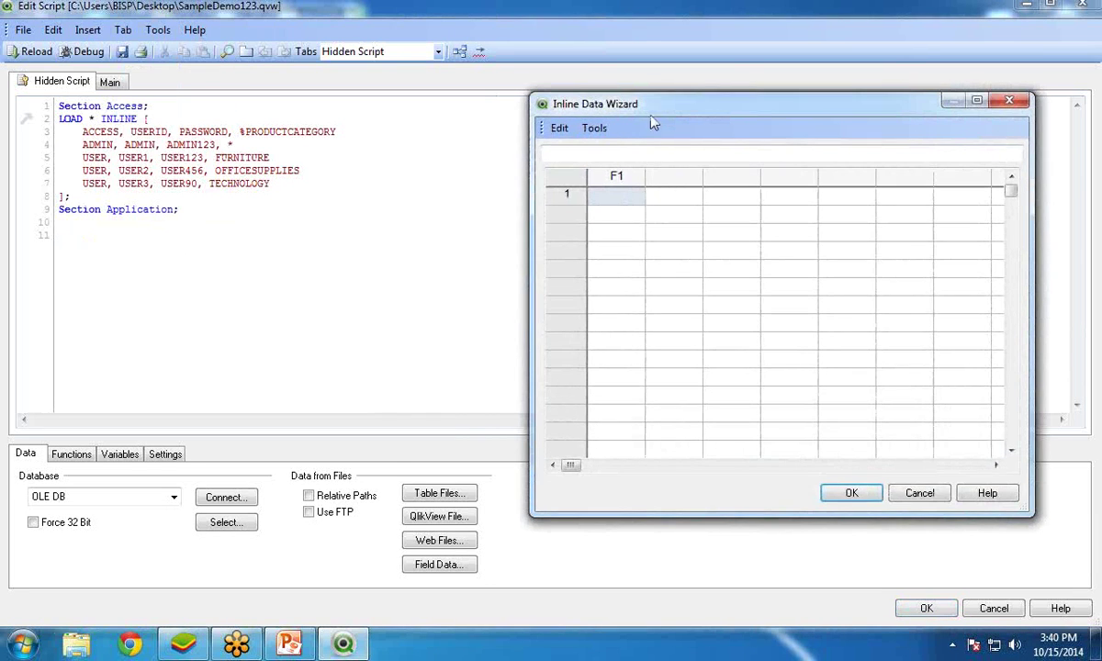
{"action": "left_click", "coordinate": [409, 115]}
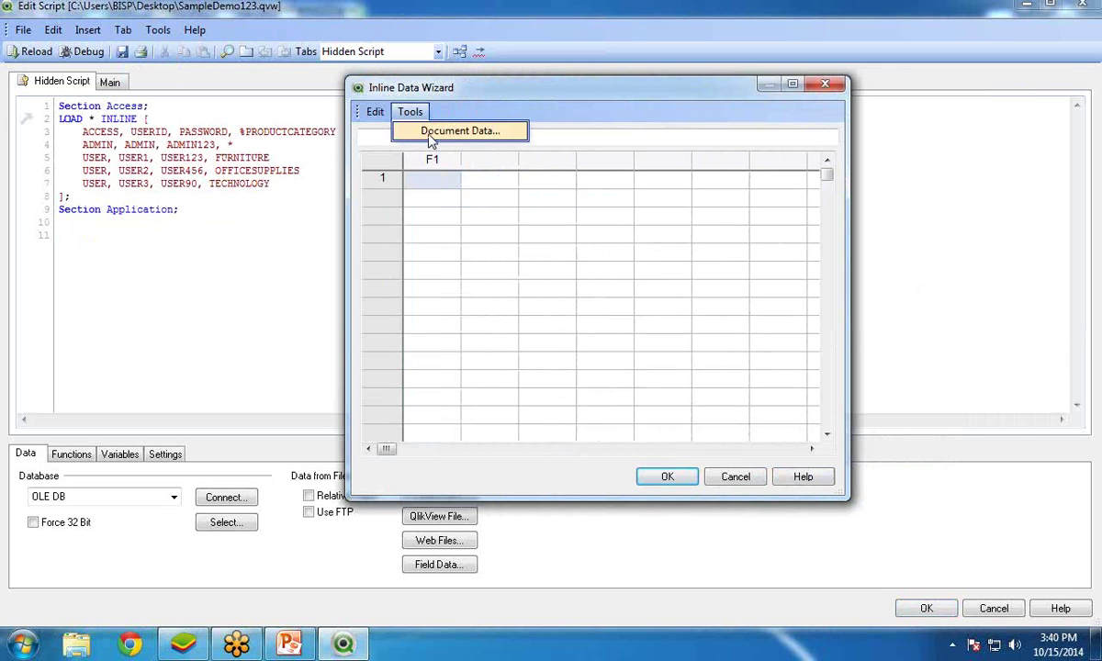
{"action": "left_click", "coordinate": [432, 133]}
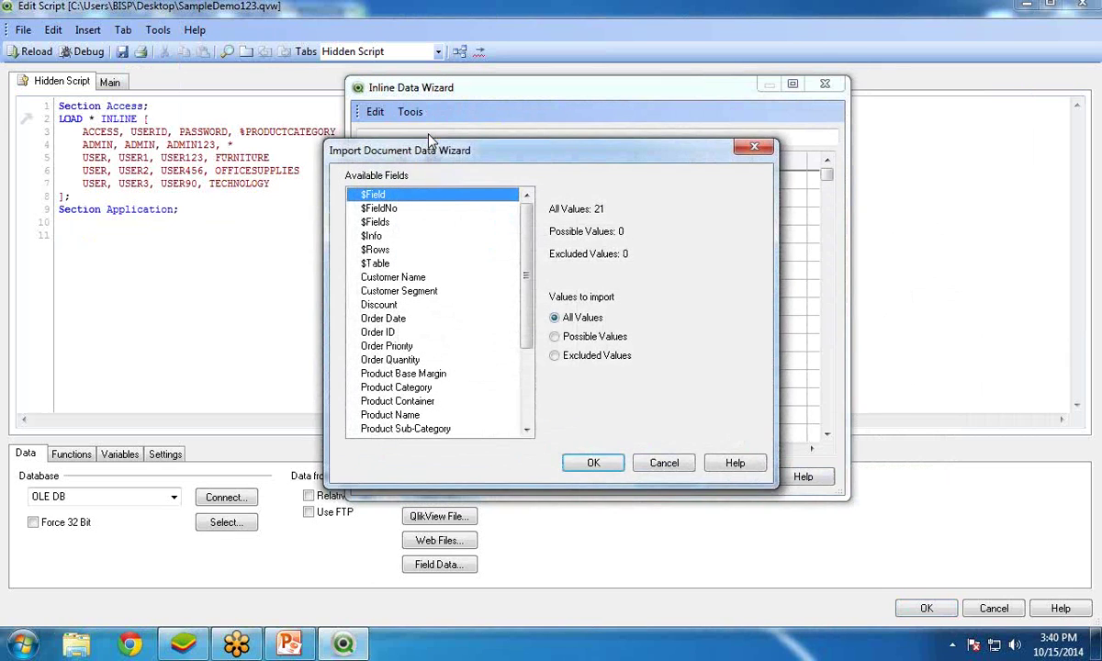
{"action": "scroll", "coordinate": [530, 253], "scroll_direction": "down", "scroll_amount": 2}
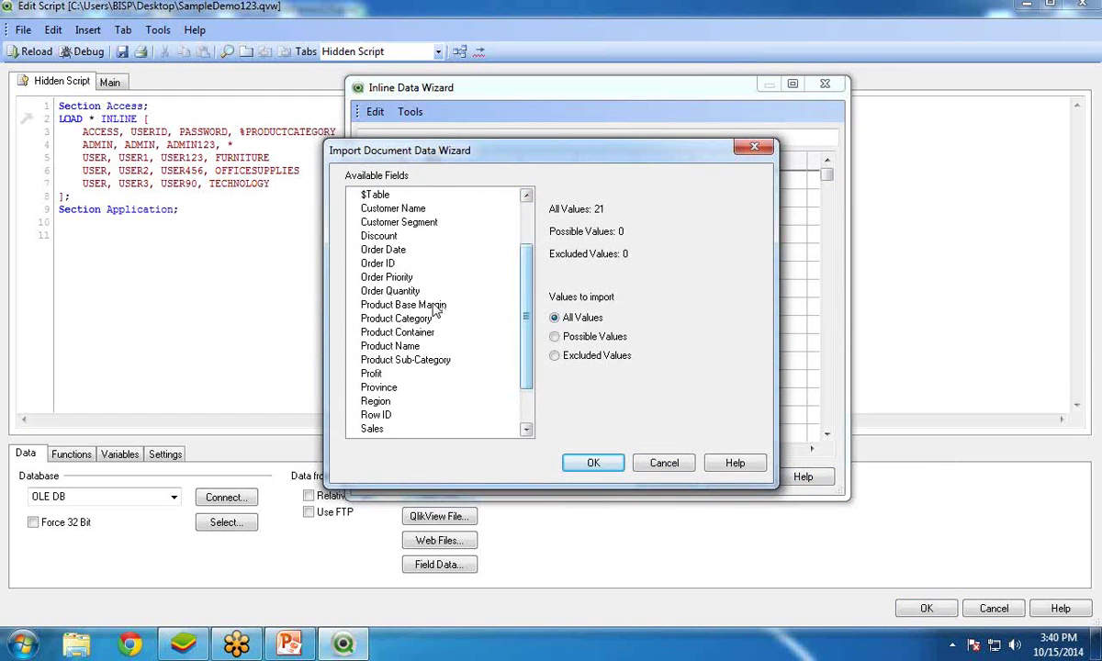
{"action": "left_click", "coordinate": [418, 319]}
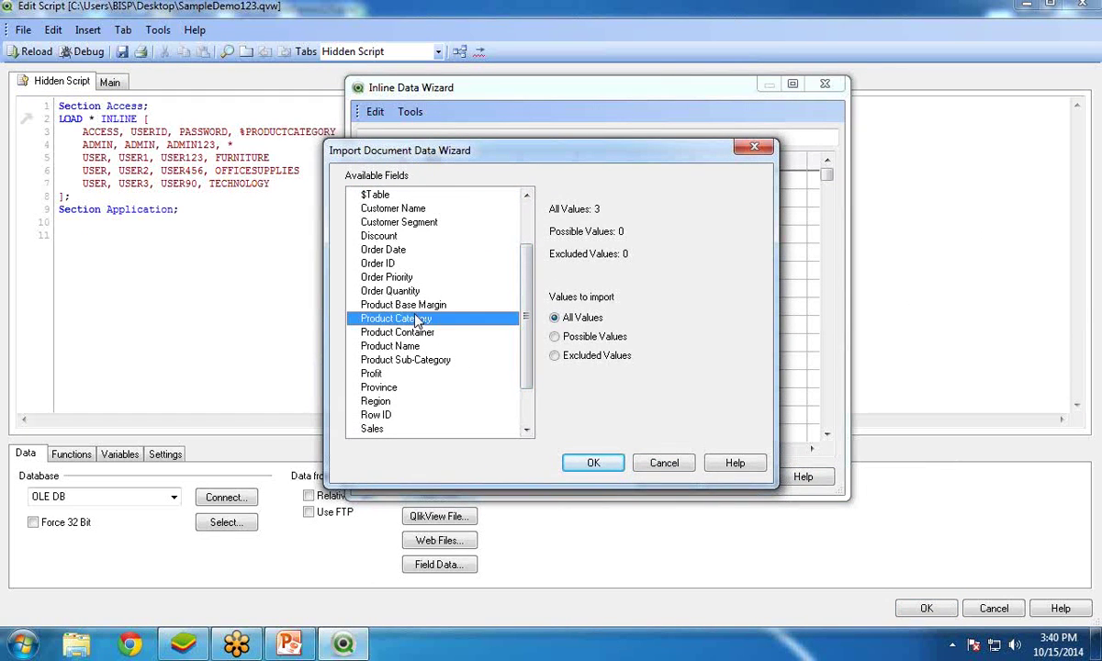
{"action": "left_click", "coordinate": [592, 464]}
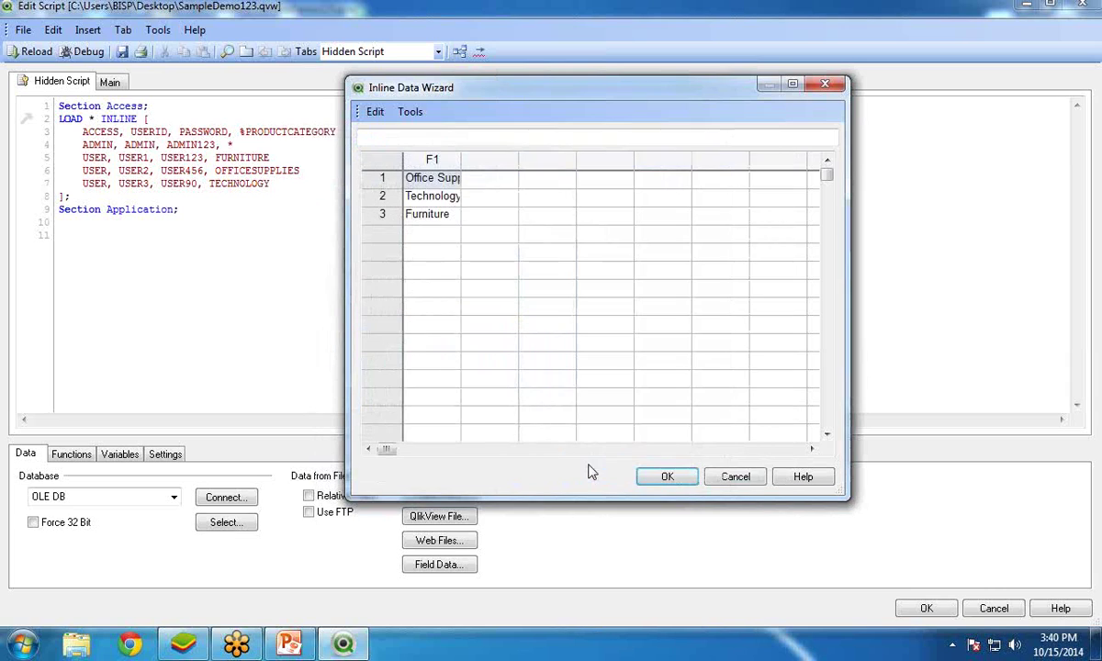
Widen the F1 column and begin renaming its header, then undo the typing.
{"action": "left_click_drag", "start_coordinate": [461, 160], "coordinate": [561, 160]}
{"action": "left_click", "coordinate": [480, 161]}
{"action": "left_click", "coordinate": [479, 161]}
{"action": "type", "text": "pRODUCT"}
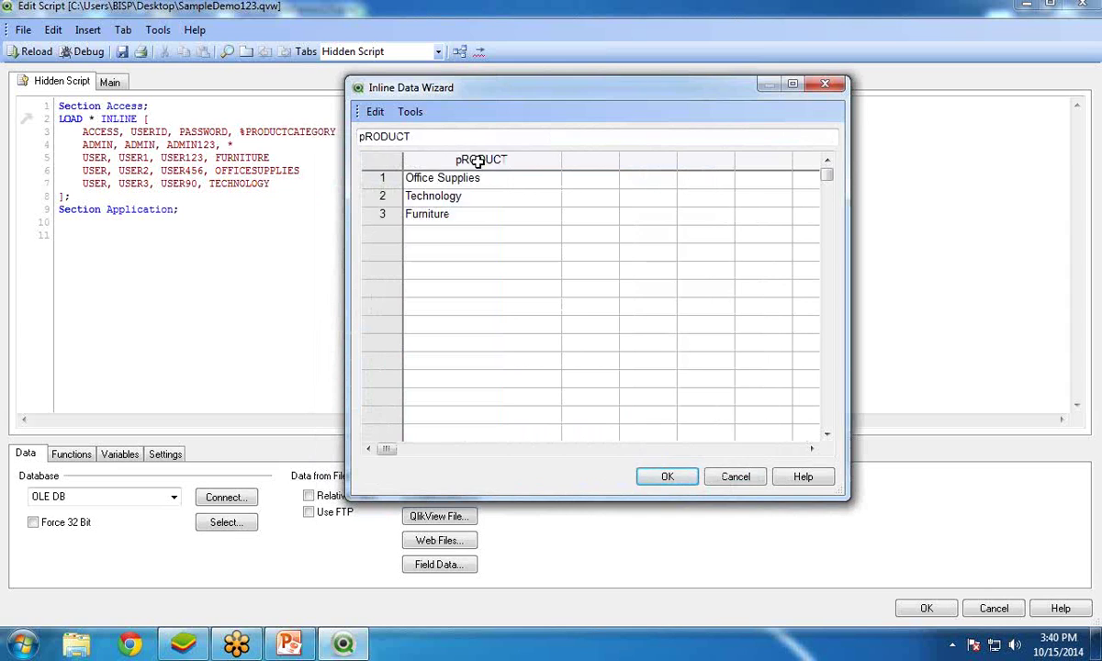
{"action": "key", "text": "ctrl+z"}
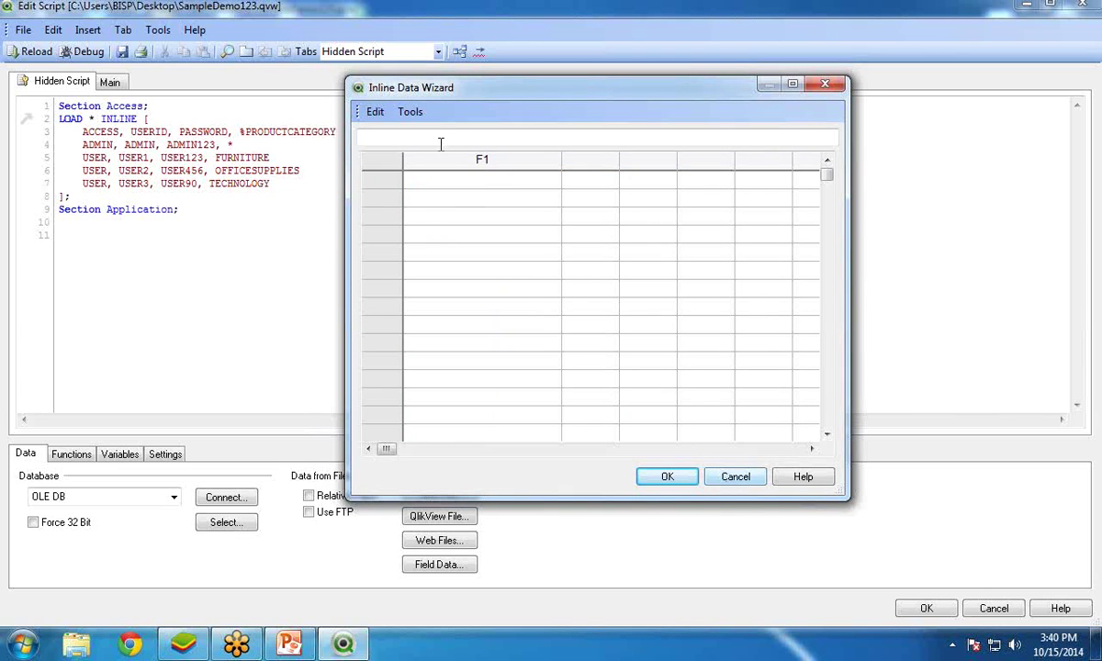
Restart the Load Inline table and import the Product Category values from document data.
{"action": "left_click", "coordinate": [735, 477]}
{"action": "left_click", "coordinate": [88, 29]}
{"action": "mouse_move", "coordinate": [192, 164]}
{"action": "left_click", "coordinate": [266, 185]}
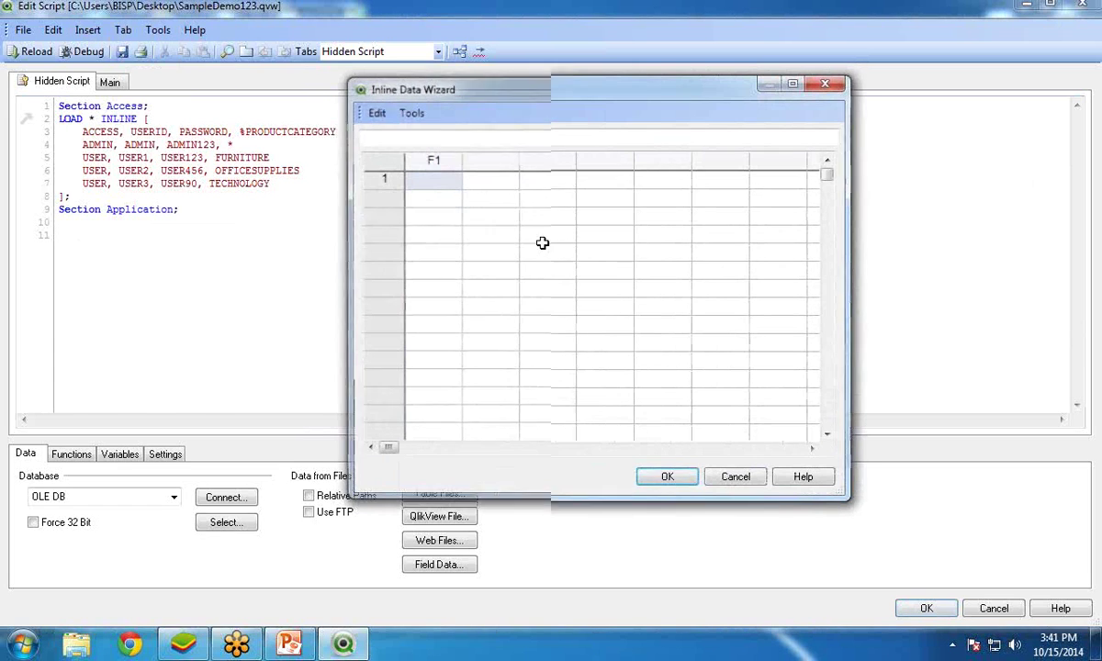
{"action": "left_click", "coordinate": [407, 114]}
{"action": "left_click", "coordinate": [440, 131]}
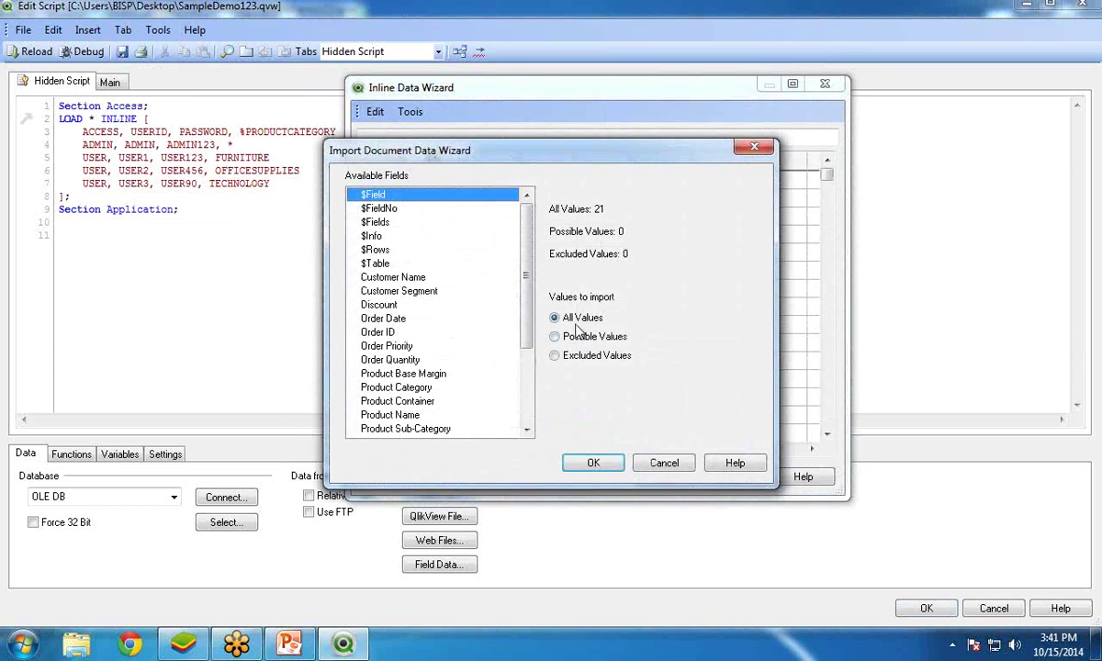
{"action": "left_click", "coordinate": [396, 387]}
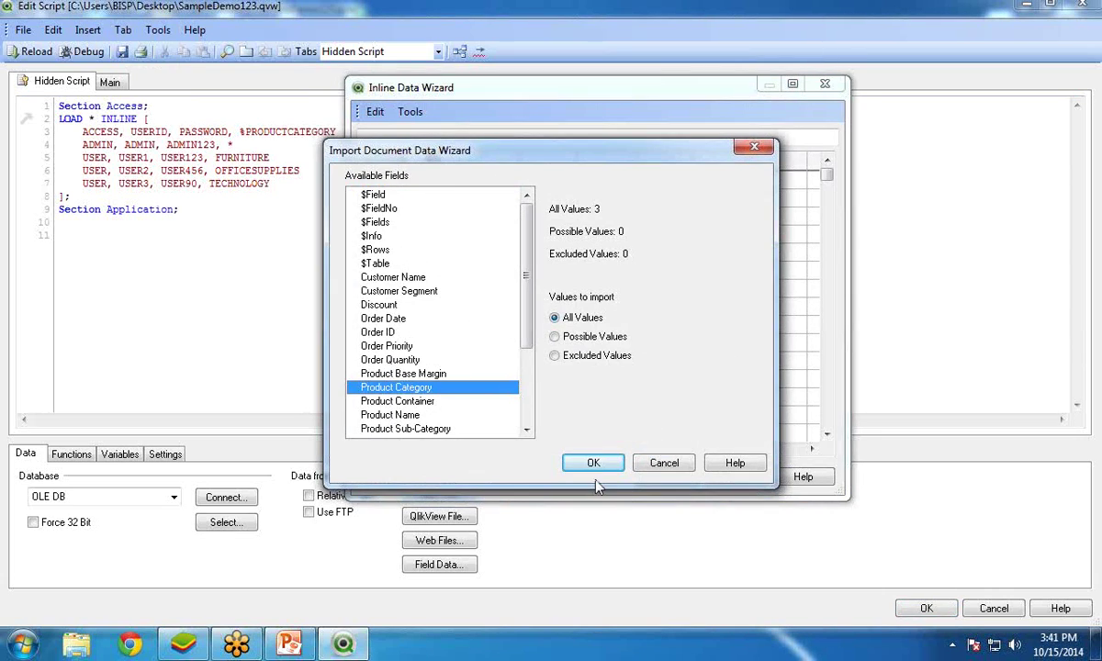
{"action": "left_click", "coordinate": [593, 463]}
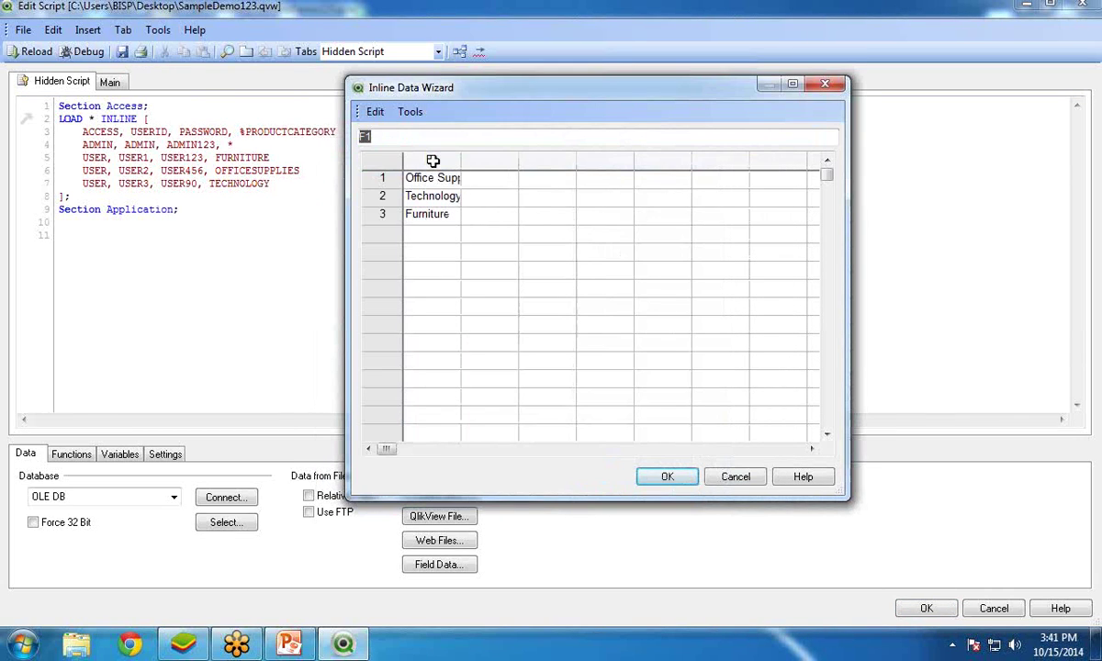
Rename the first column header to 'Product Category' and widen it to fit.
{"action": "type", "text": "%P"}
{"action": "type", "text": "RODUCT"}
{"action": "key", "text": "BackSpace"}
{"action": "key", "text": "BackSpace"}
{"action": "key", "text": "BackSpace"}
{"action": "key", "text": "BackSpace"}
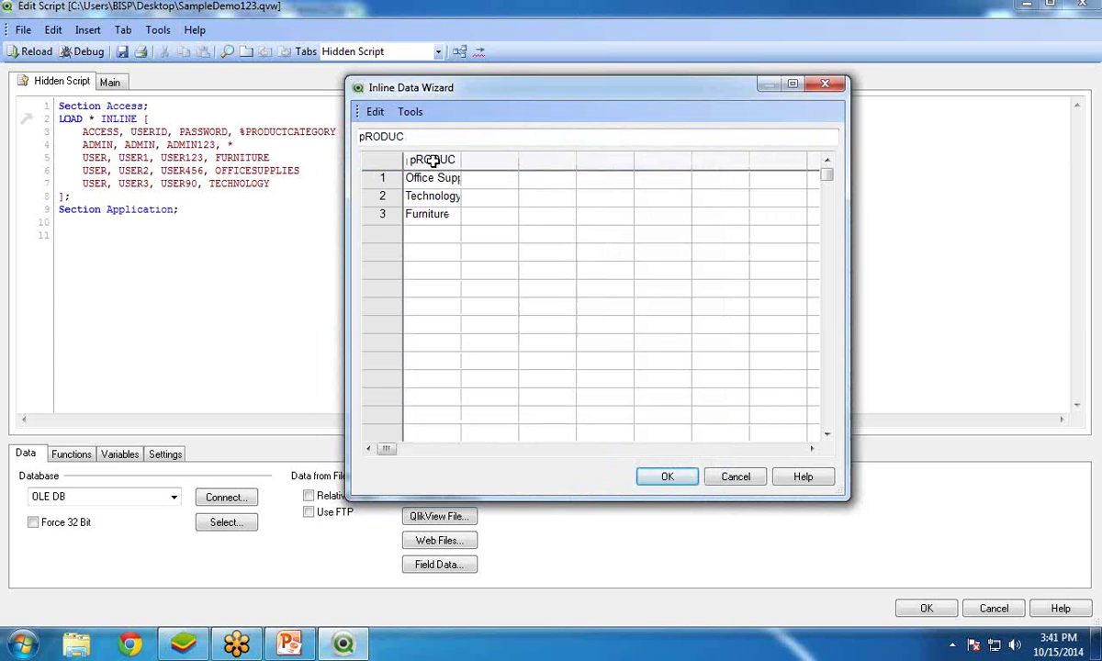
{"action": "key", "text": "BackSpace"}
{"action": "key", "text": "BackSpace"}
{"action": "type", "text": "Product Category"}
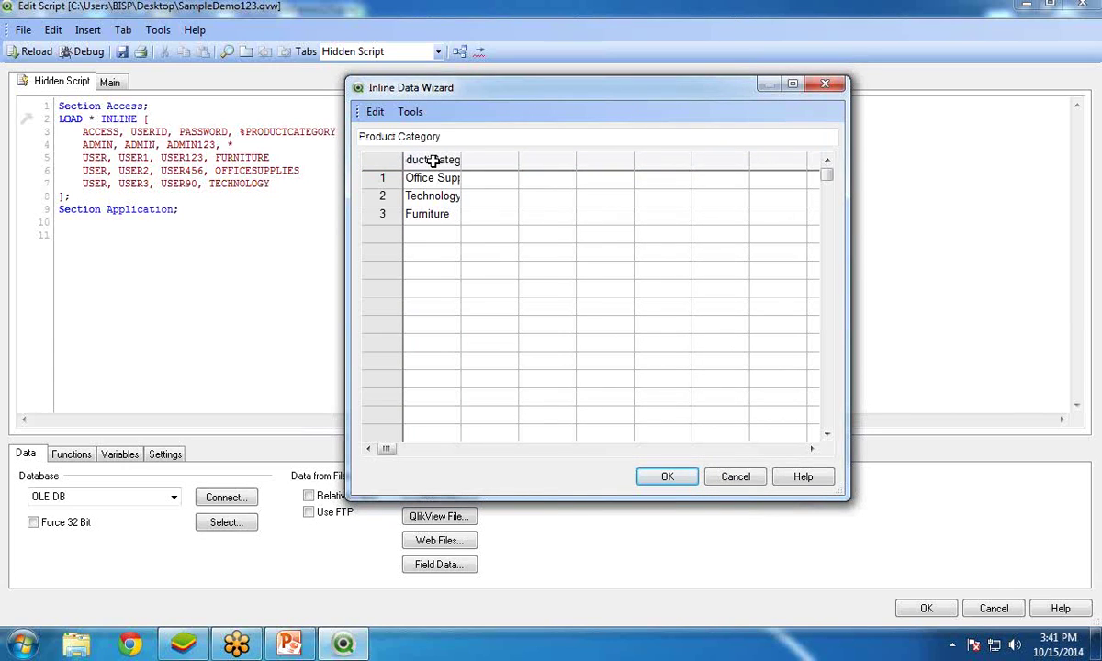
{"action": "double_click", "coordinate": [461, 159]}
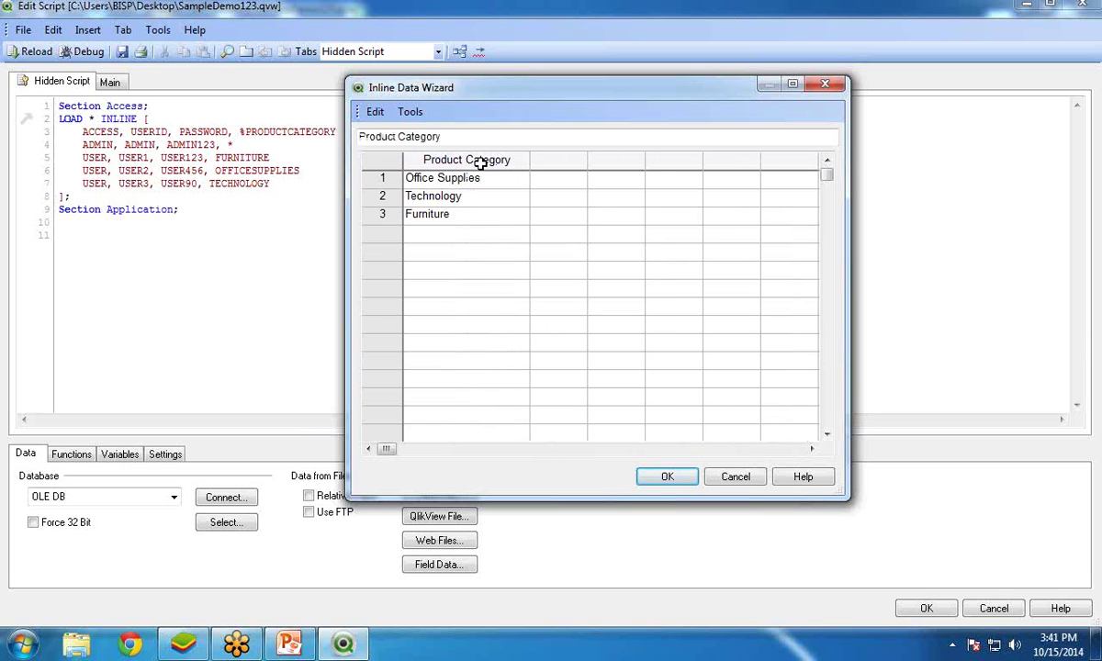
{"action": "left_click_drag", "start_coordinate": [359, 85], "coordinate": [448, 78]}
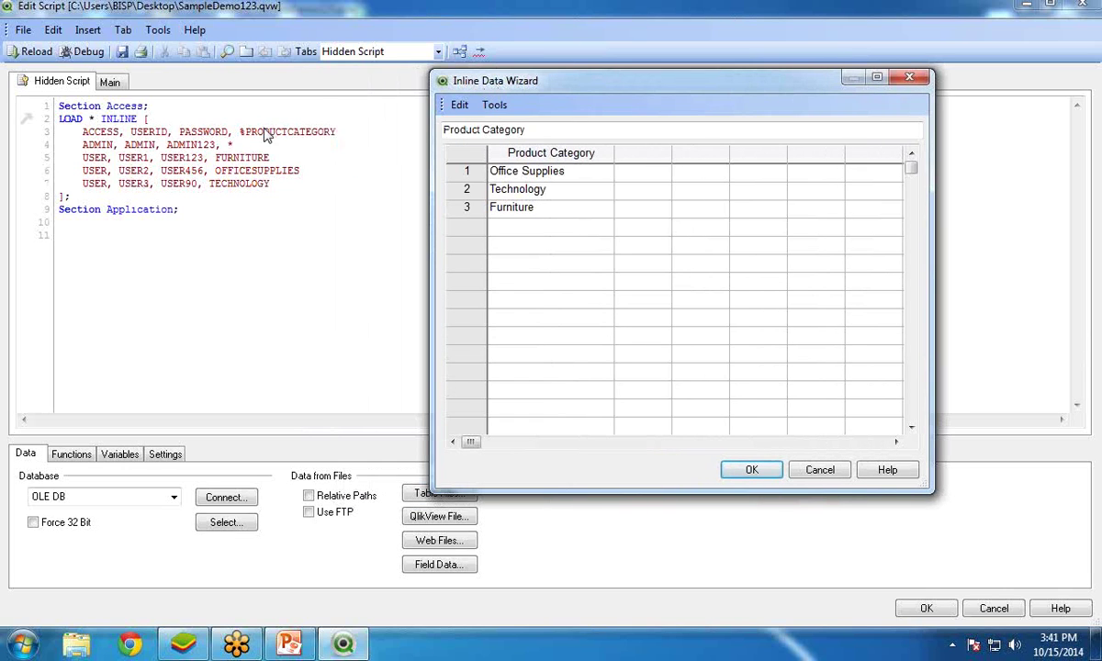
Add a %PRODUCTCATEGORY column with OFFICESUPPLIES, TECHNOLOGY and FURNITURE, and insert the table into the script.
{"action": "left_click", "coordinate": [633, 154]}
{"action": "type", "text": "%PRODUCTCATEGORY"}
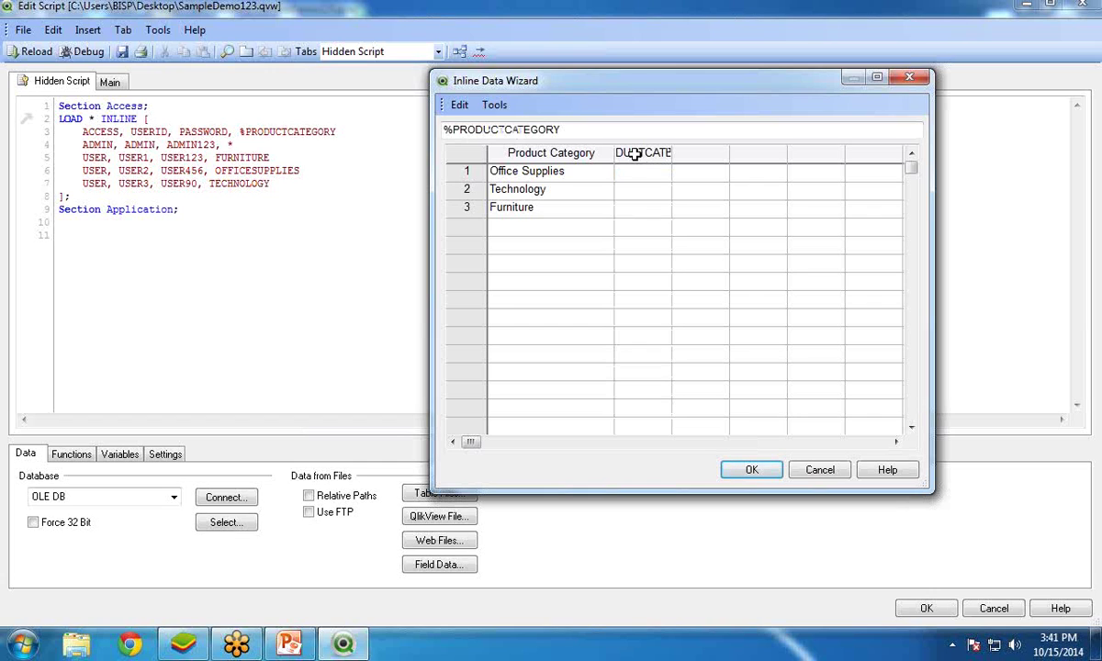
{"action": "left_click", "coordinate": [630, 183]}
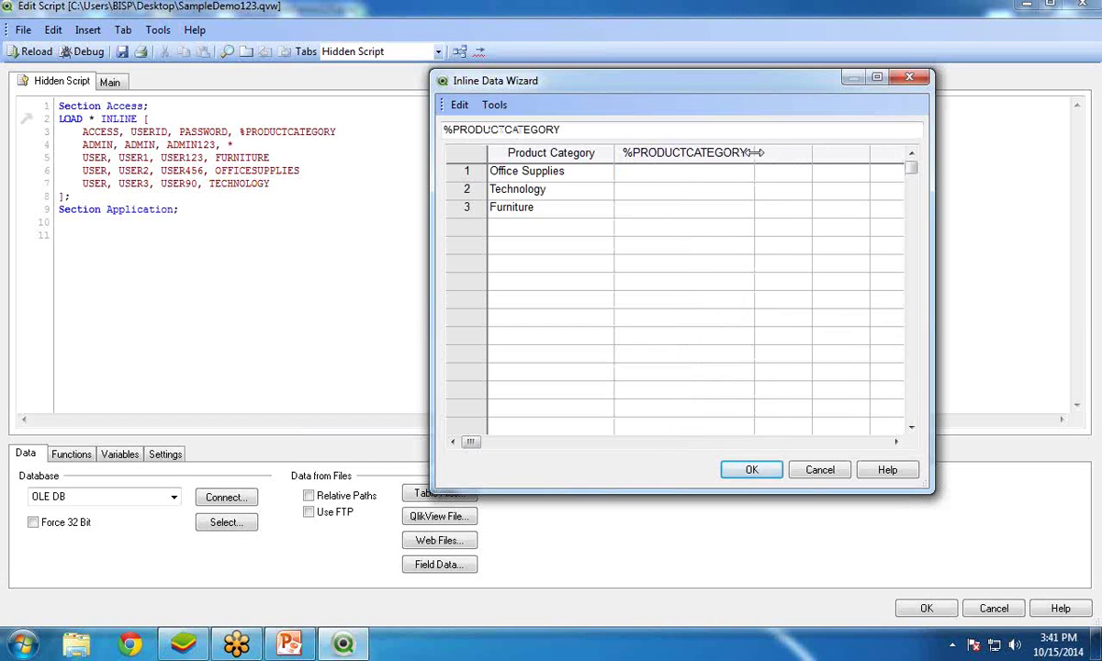
{"action": "left_click", "coordinate": [634, 172]}
{"action": "type", "text": "OFFICESUPPLIES"}
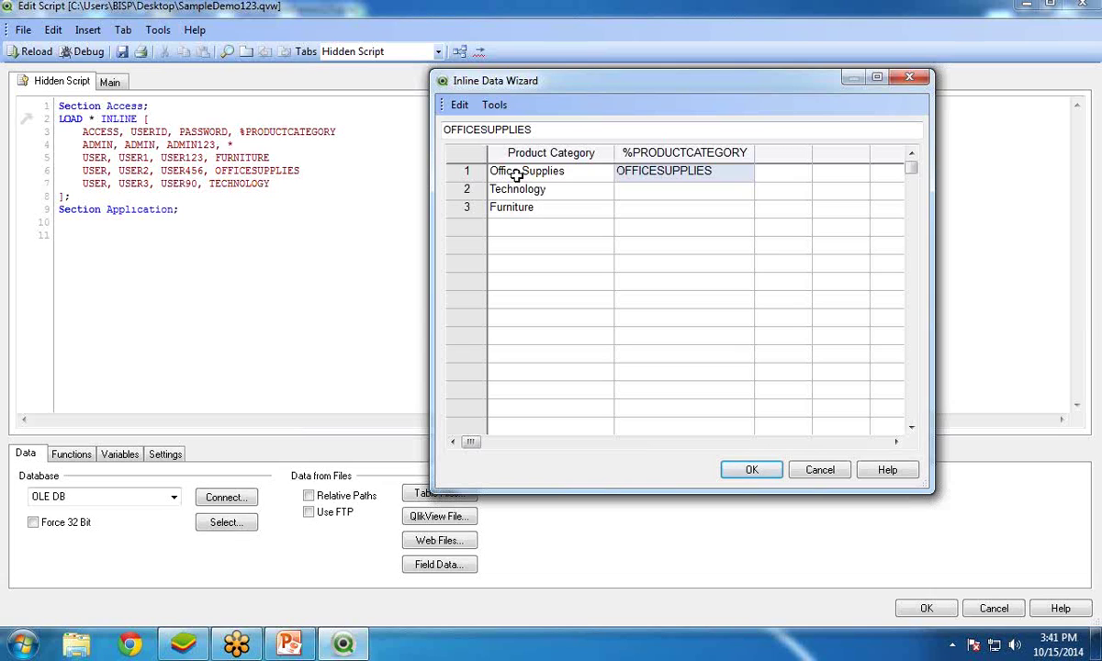
{"action": "left_click", "coordinate": [662, 191]}
{"action": "type", "text": "TECHNOLOGY"}
{"action": "key", "text": "Return"}
{"action": "type", "text": "FURNITURE"}
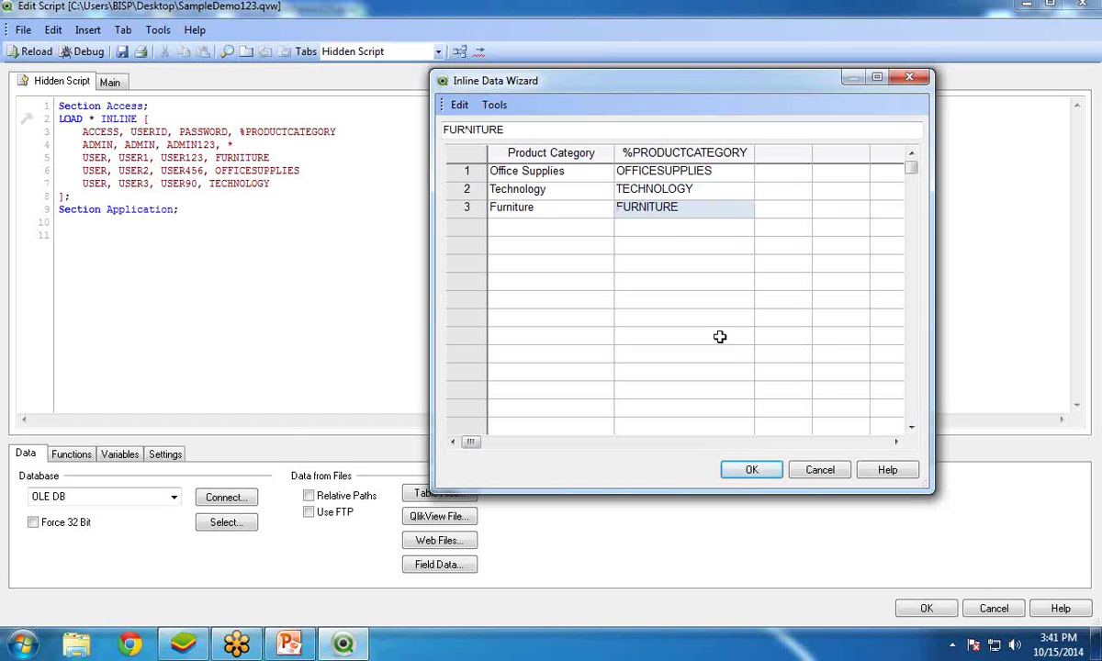
{"action": "left_click", "coordinate": [748, 470]}
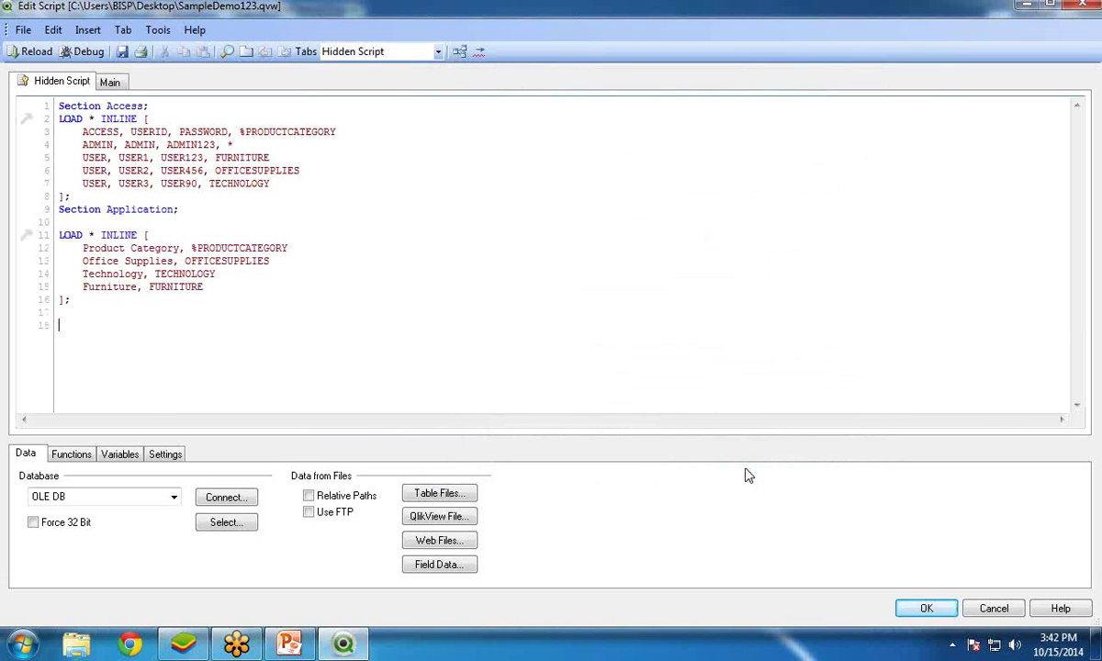
Save the document and reload the data with the new script.
{"action": "left_click", "coordinate": [122, 53]}
{"action": "left_click", "coordinate": [33, 53]}
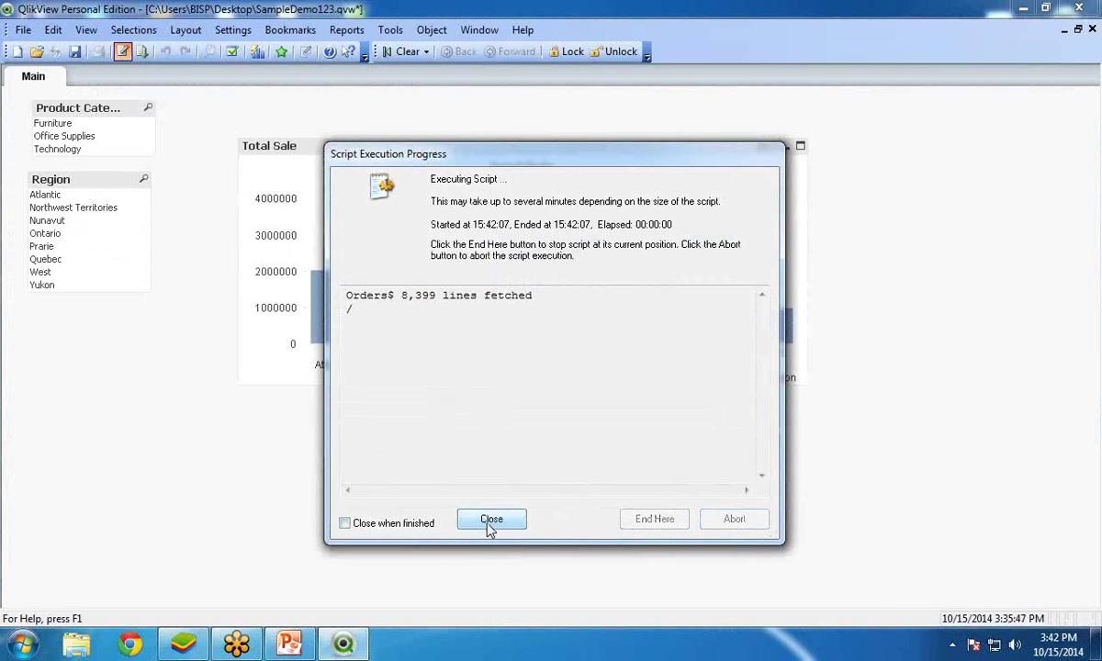
{"action": "left_click", "coordinate": [491, 520]}
{"action": "left_click", "coordinate": [578, 523]}
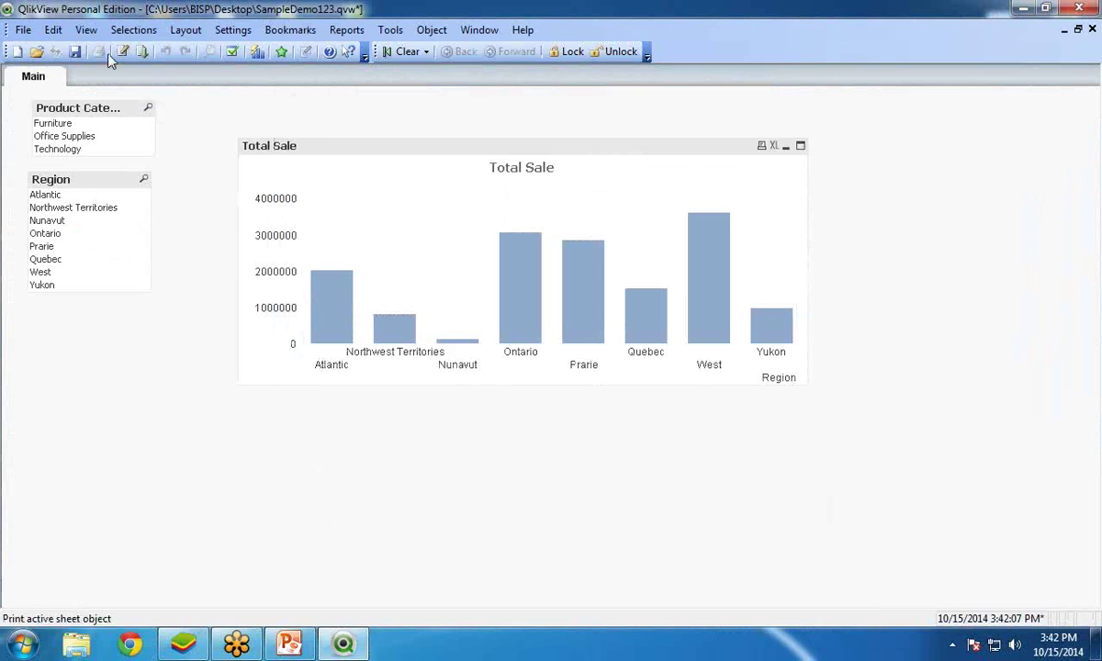
Review the script in Edit Script, then close the SampleDemo123 document.
{"action": "left_click", "coordinate": [122, 52]}
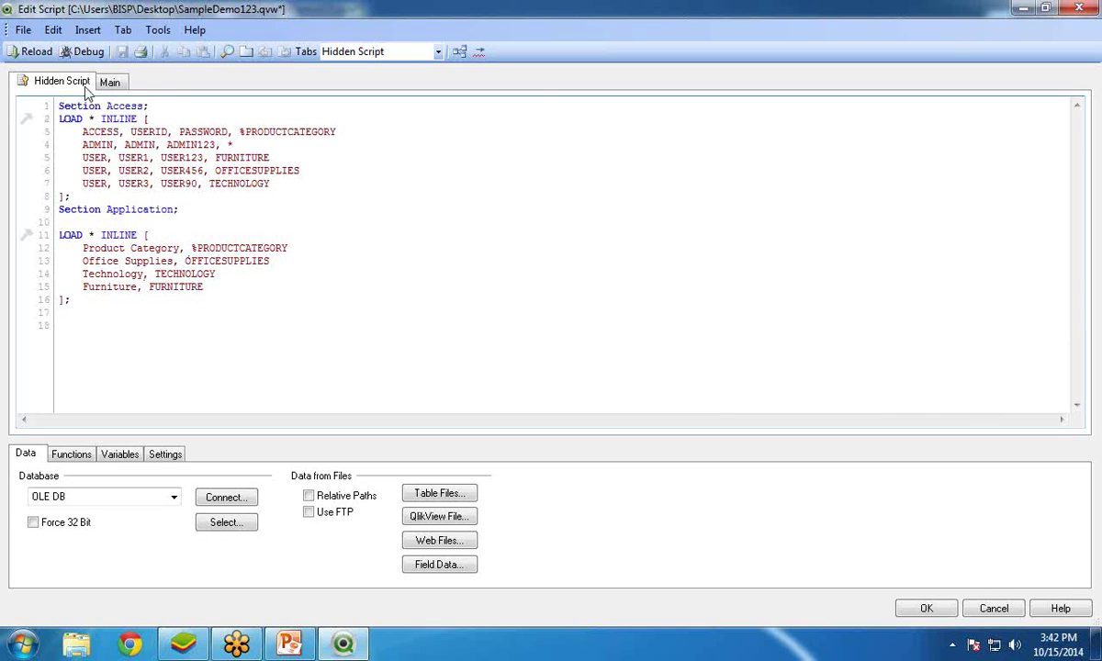
{"action": "left_click", "coordinate": [1078, 9]}
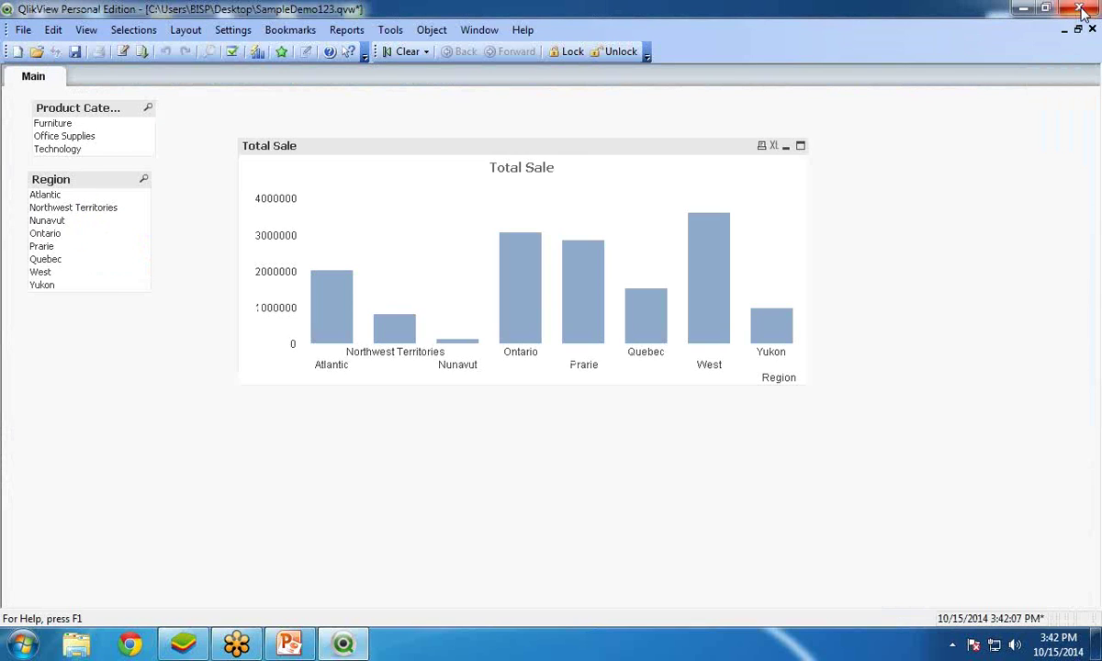
{"action": "left_click", "coordinate": [1079, 9]}
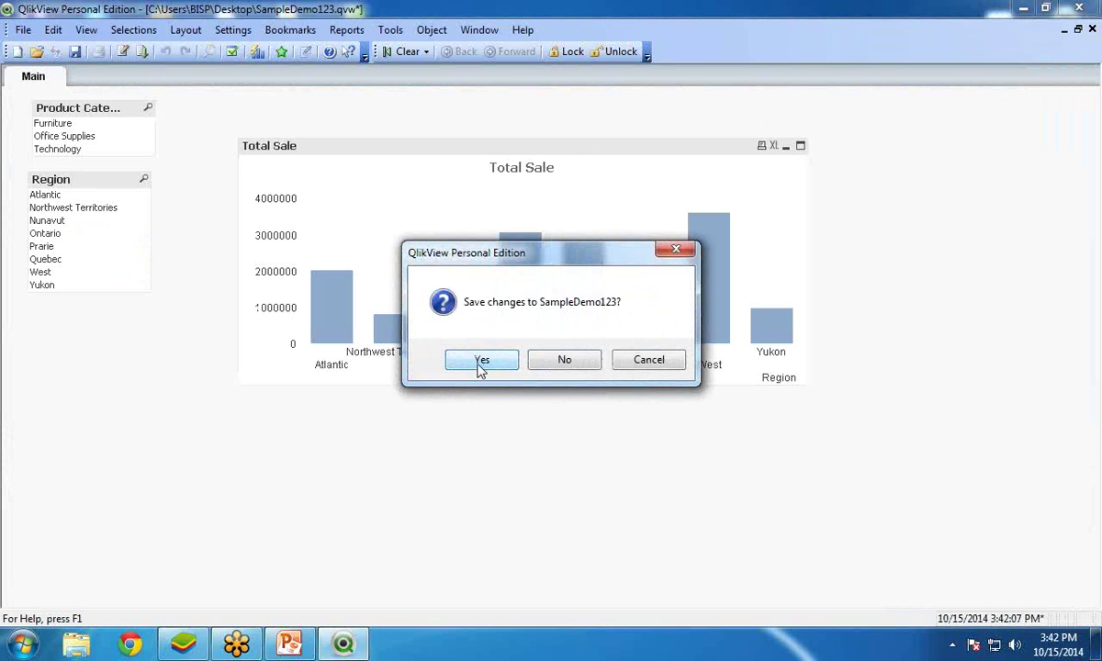
Save changes, reopen SampleDemo123 and log in with the admin user ID and password.
{"action": "left_click", "coordinate": [478, 367]}
{"action": "left_click", "coordinate": [480, 181]}
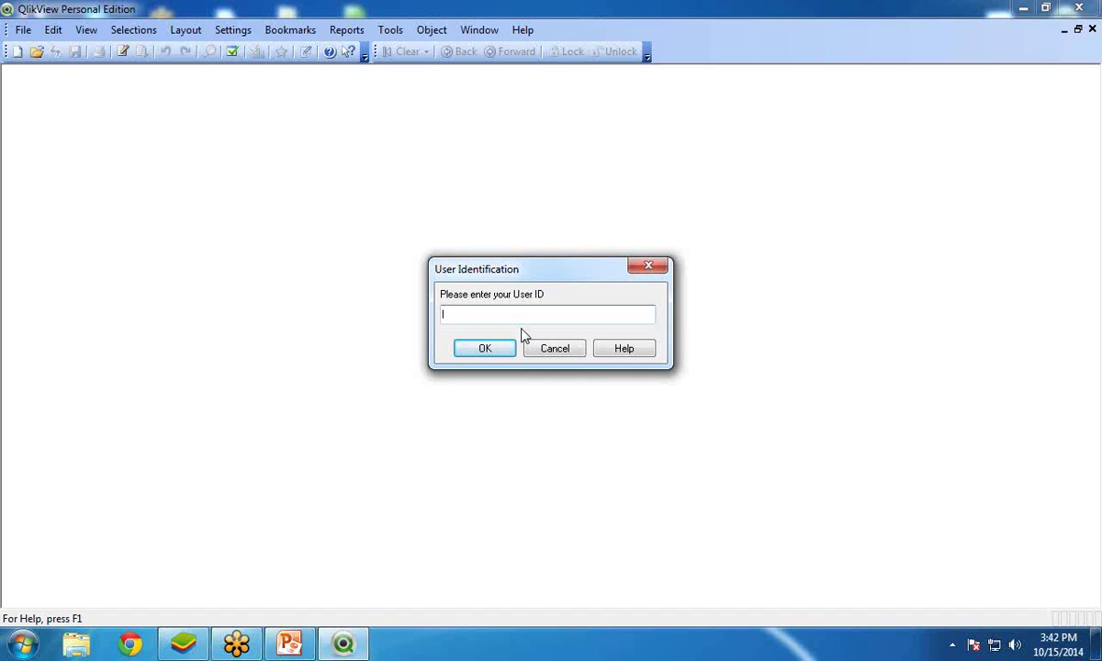
{"action": "type", "text": "ADMIN"}
{"action": "key", "text": "Return"}
{"action": "key", "text": "Return"}
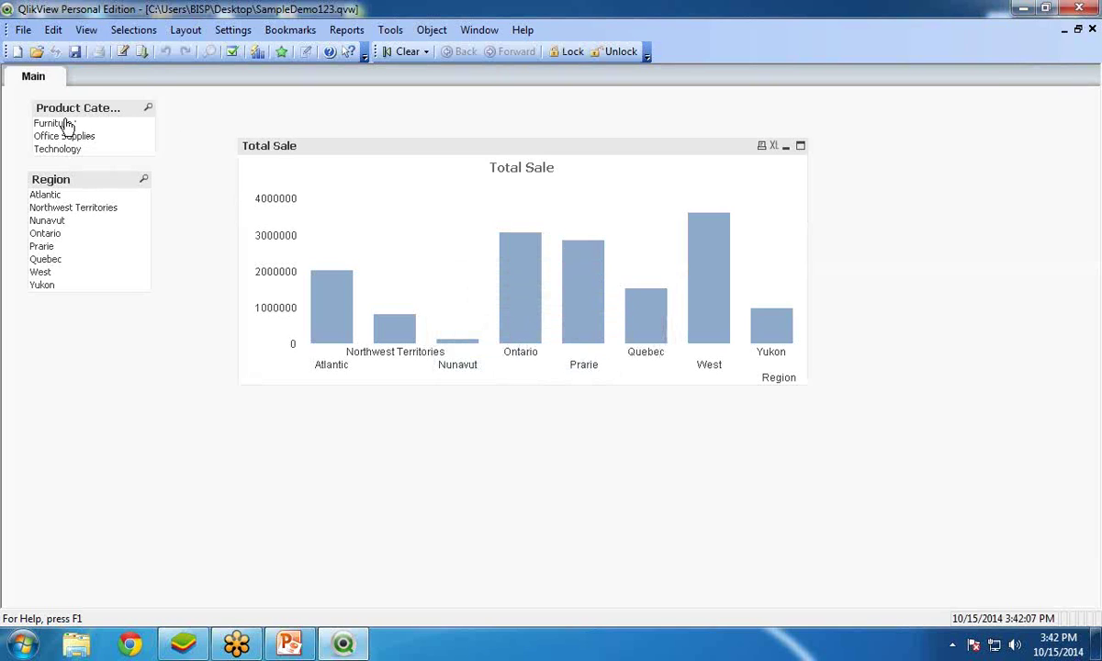
Activate the Product Category list, close and save SampleDemo123, then reopen it from recent documents.
{"action": "double_click", "coordinate": [153, 128]}
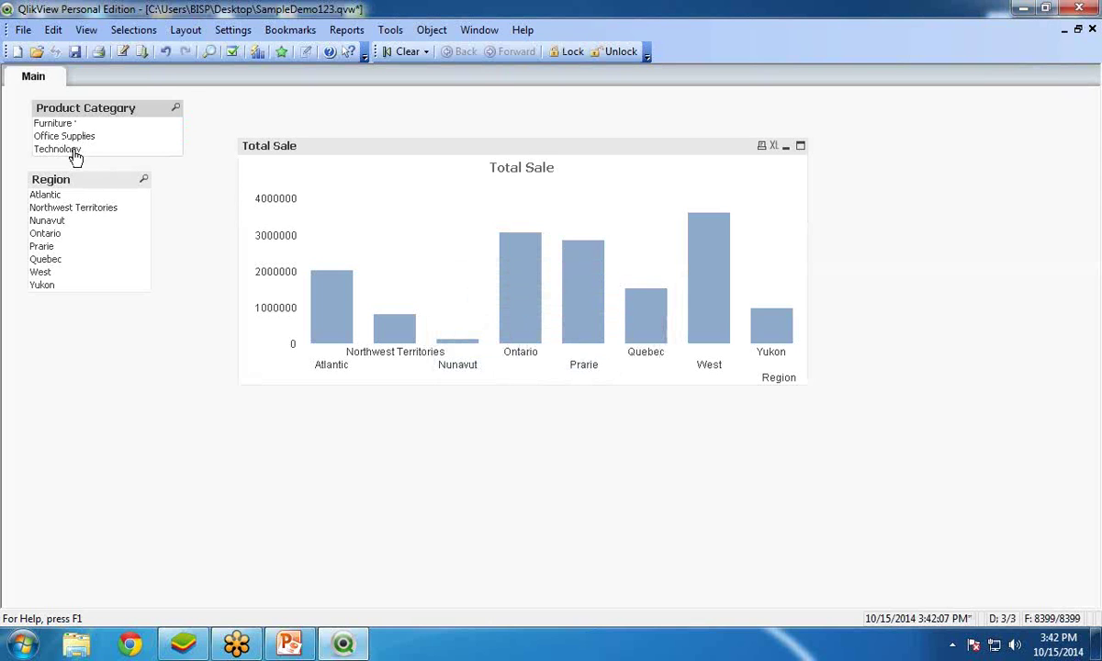
{"action": "left_click", "coordinate": [1079, 8]}
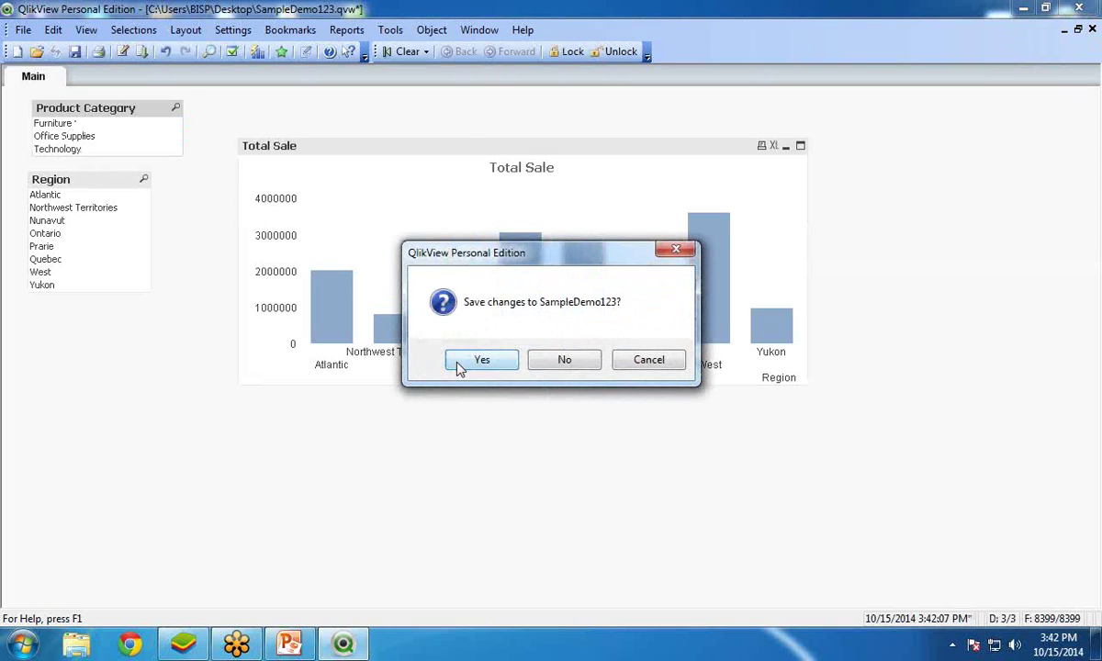
{"action": "left_click", "coordinate": [459, 367]}
{"action": "left_click", "coordinate": [496, 188]}
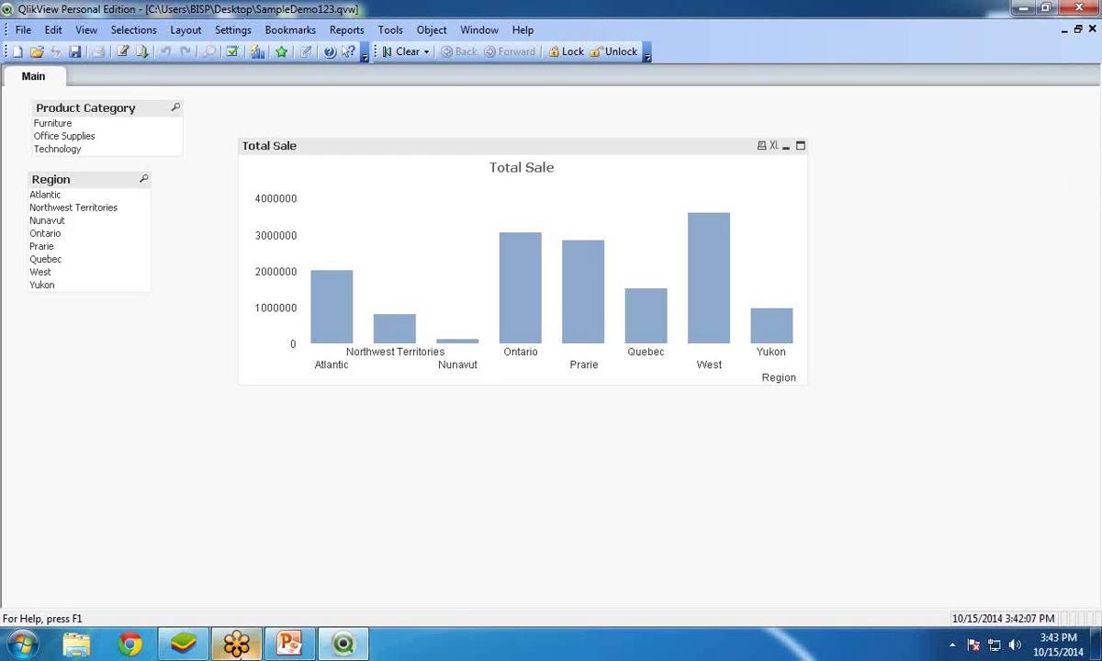
Close QlikView, relaunch QlikView 11 and open SampleDemo123 from recent documents.
{"action": "right_click", "coordinate": [344, 647]}
{"action": "left_click", "coordinate": [342, 598]}
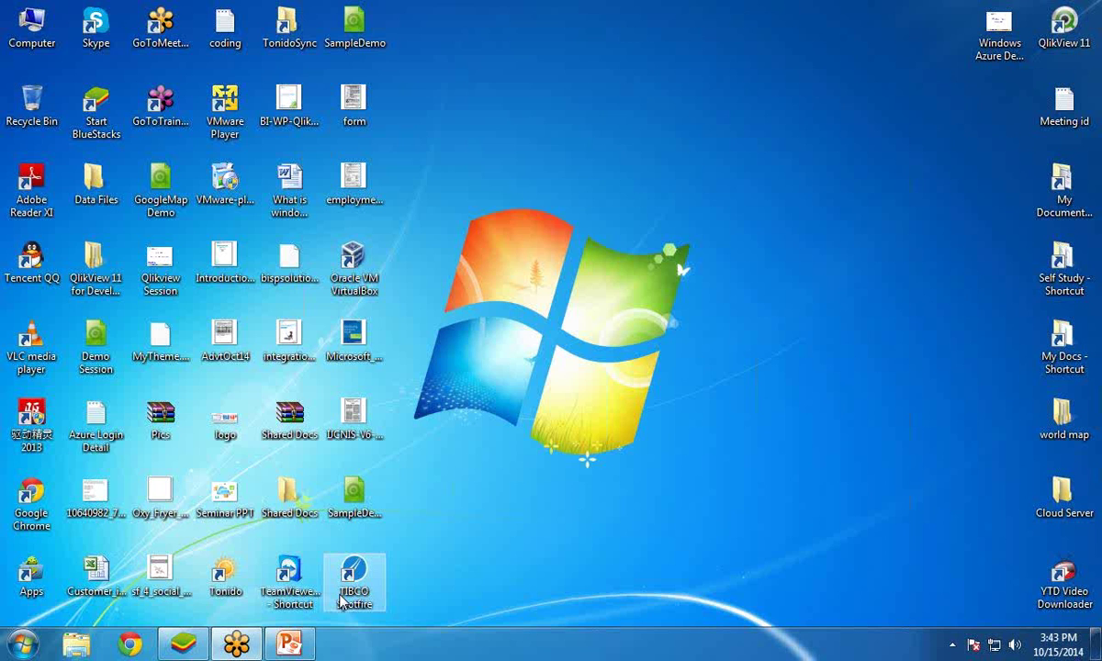
{"action": "left_click", "coordinate": [22, 642]}
{"action": "left_click", "coordinate": [75, 246]}
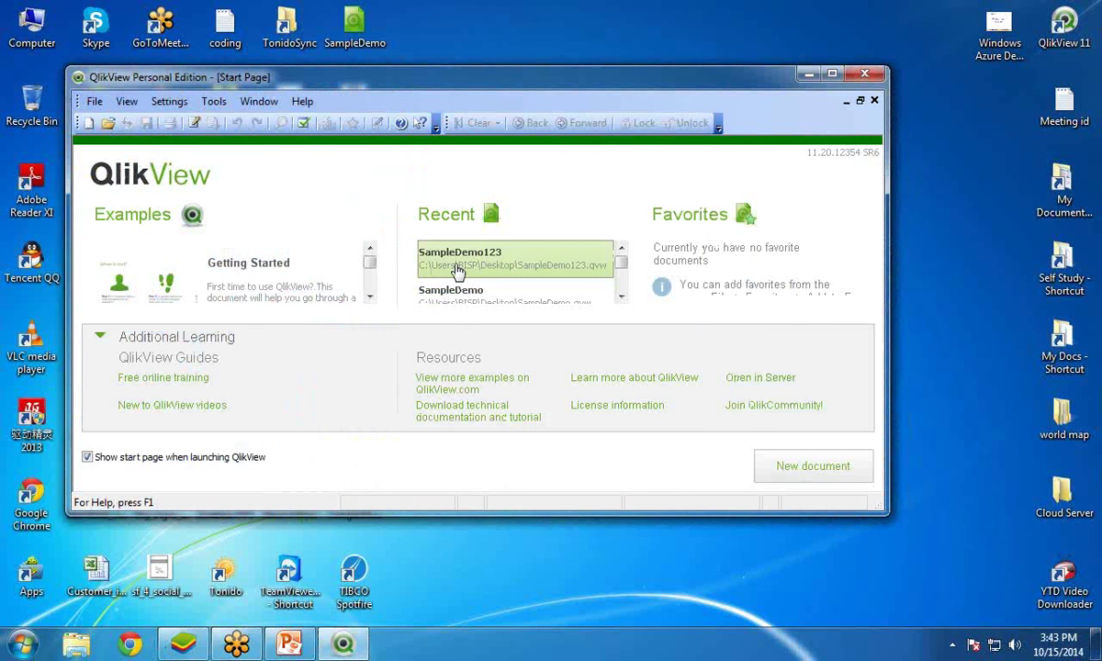
{"action": "left_click", "coordinate": [455, 268]}
Log in with a user's ID and password, maximize the window, then close QlikView.
{"action": "type", "text": "USER1"}
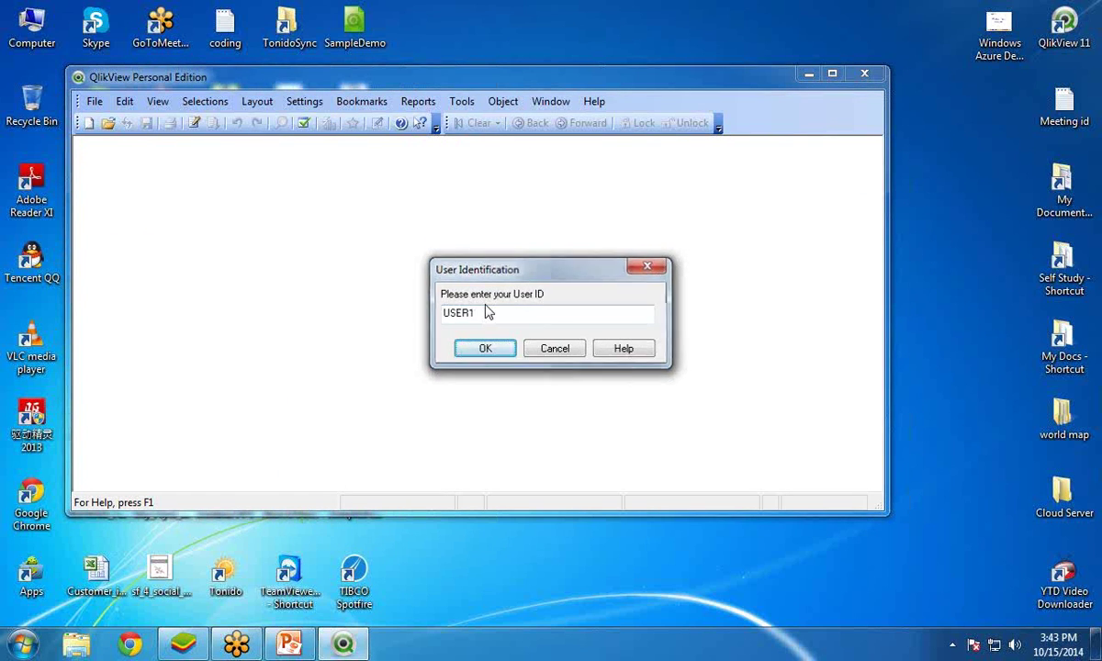
{"action": "key", "text": "Return"}
{"action": "type", "text": "•••••"}
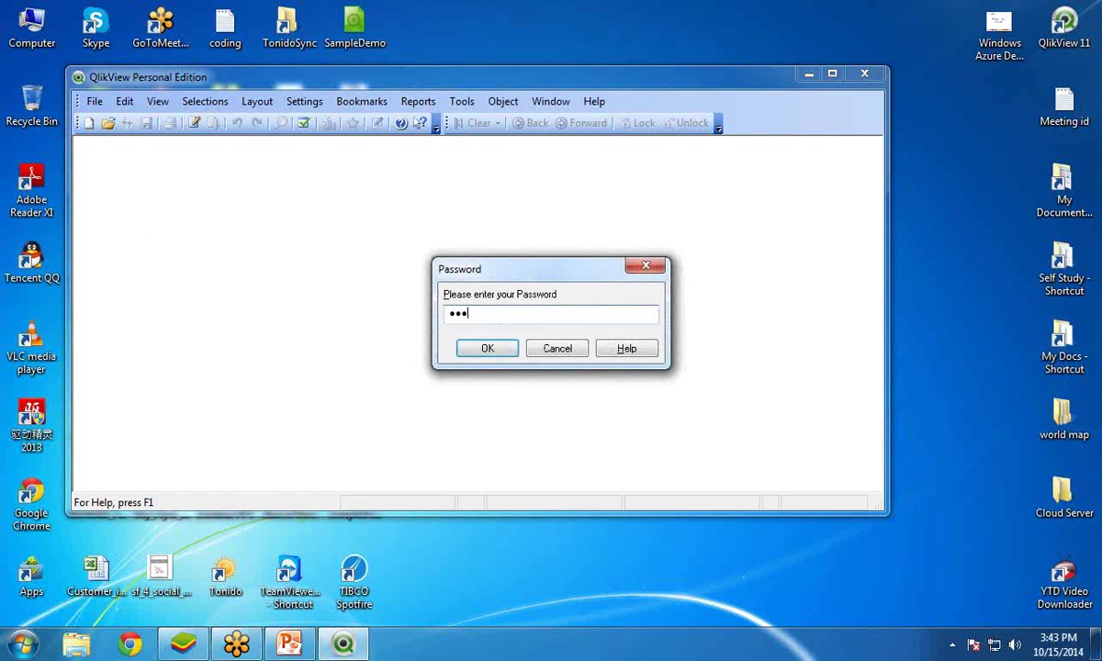
{"action": "type", "text": "•••"}
{"action": "key", "text": "Return"}
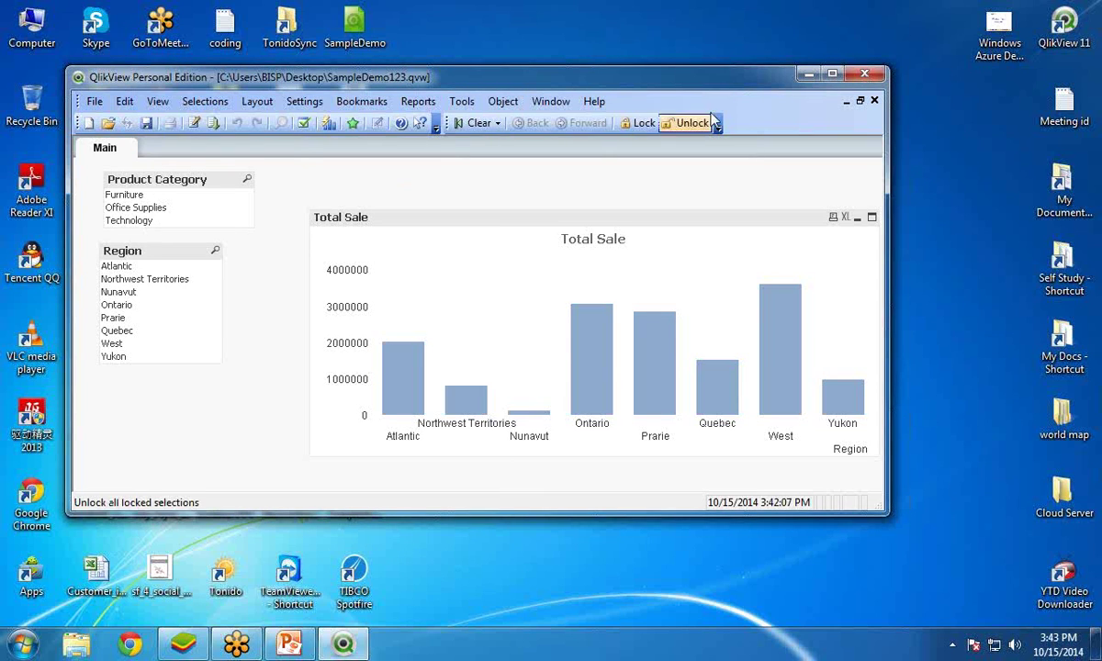
{"action": "left_click", "coordinate": [830, 73]}
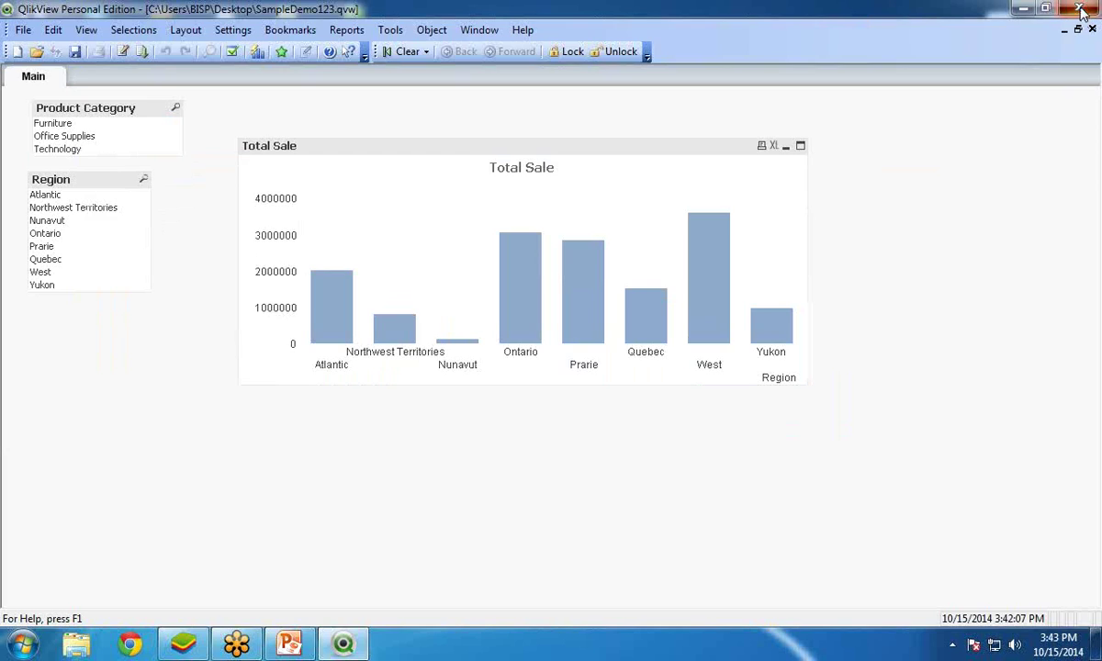
{"action": "key", "text": "alt+F4"}
Relaunch QlikView 11, open SampleDemo123 with the admin user ID and password, and maximize it.
{"action": "left_click", "coordinate": [24, 642]}
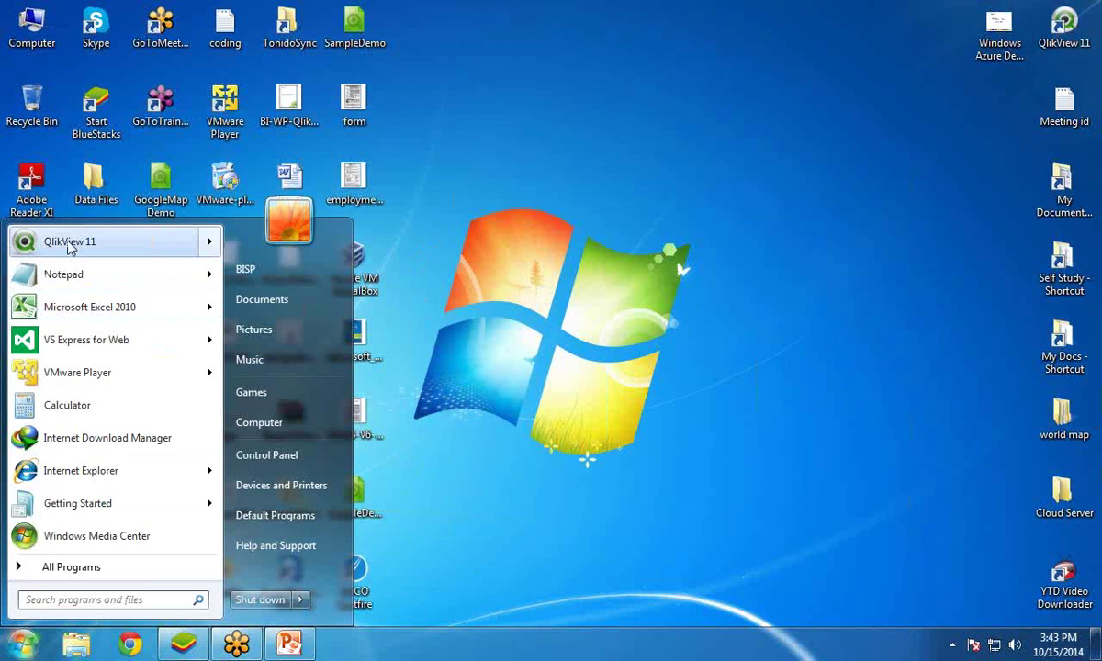
{"action": "left_click", "coordinate": [73, 173]}
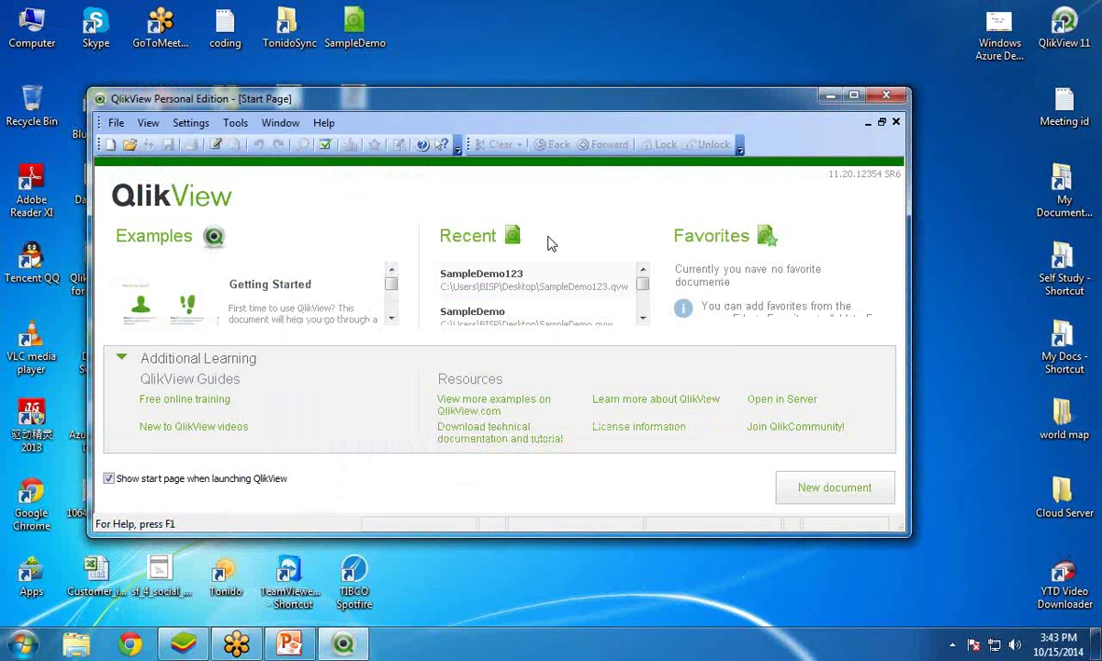
{"action": "left_click", "coordinate": [491, 291]}
{"action": "type", "text": "ADMIN"}
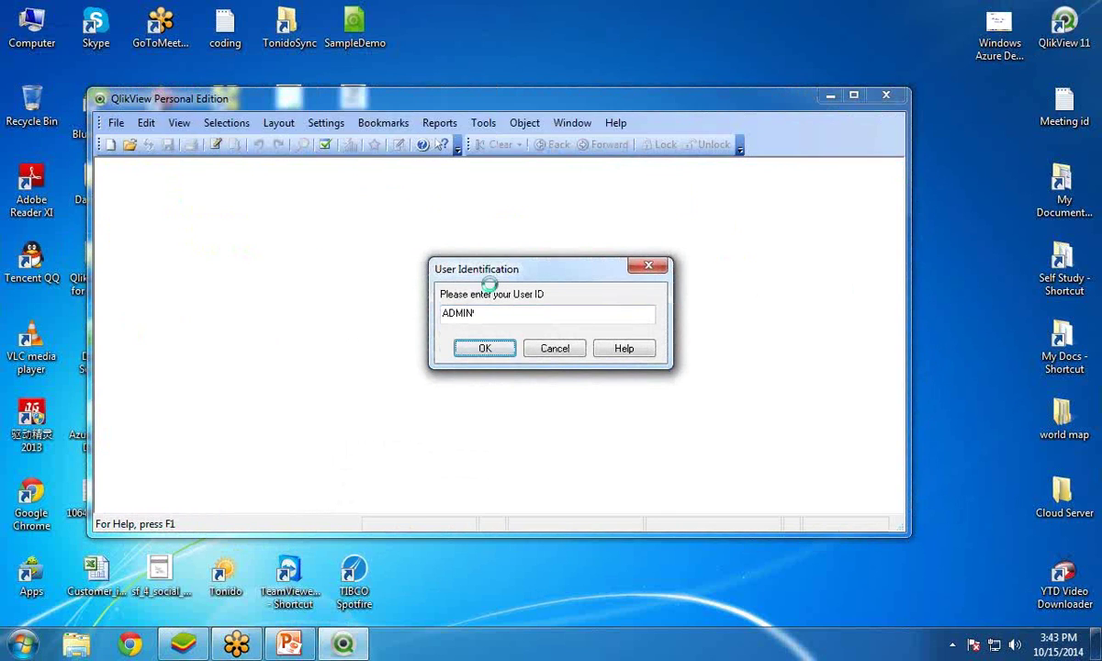
{"action": "key", "text": "Return"}
{"action": "type", "text": "****"}
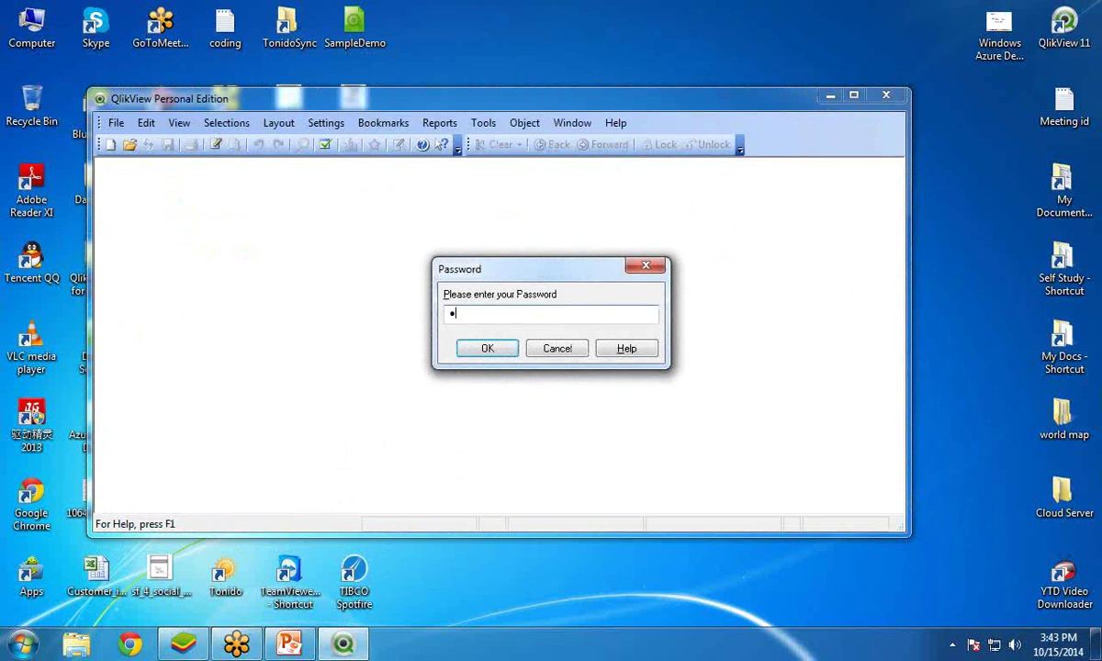
{"action": "type", "text": "****"}
{"action": "key", "text": "Return"}
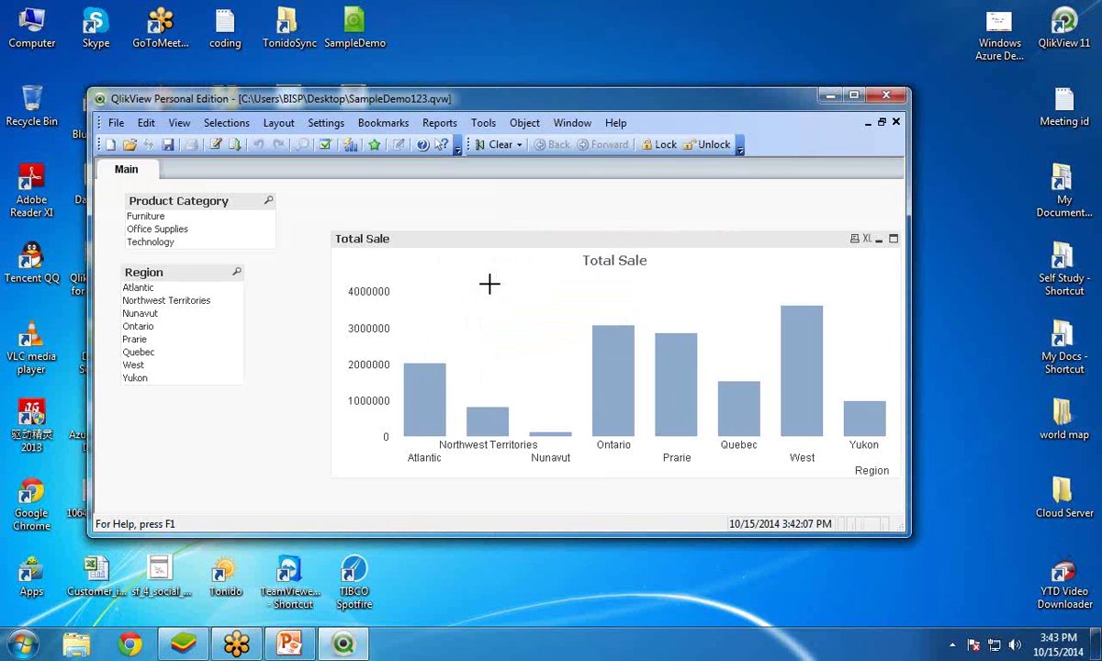
{"action": "double_click", "coordinate": [803, 91]}
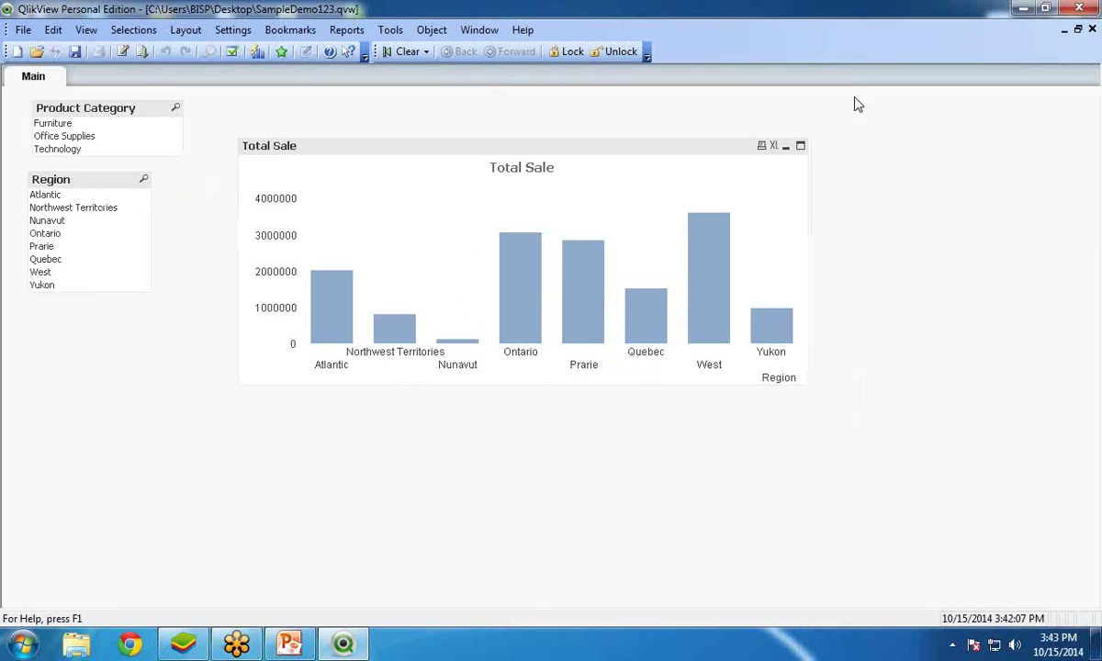
In Document Properties' Opening tab, enable Initial Data Reduction Based on Section Access with Strict Exclusion.
{"action": "left_click", "coordinate": [234, 31]}
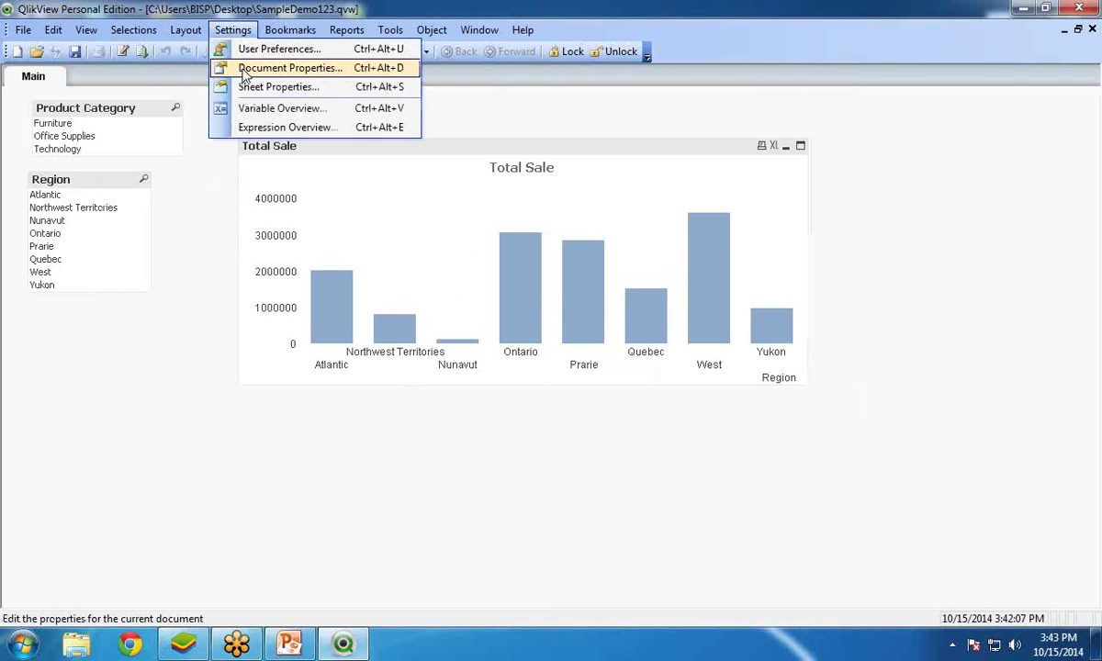
{"action": "left_click", "coordinate": [245, 73]}
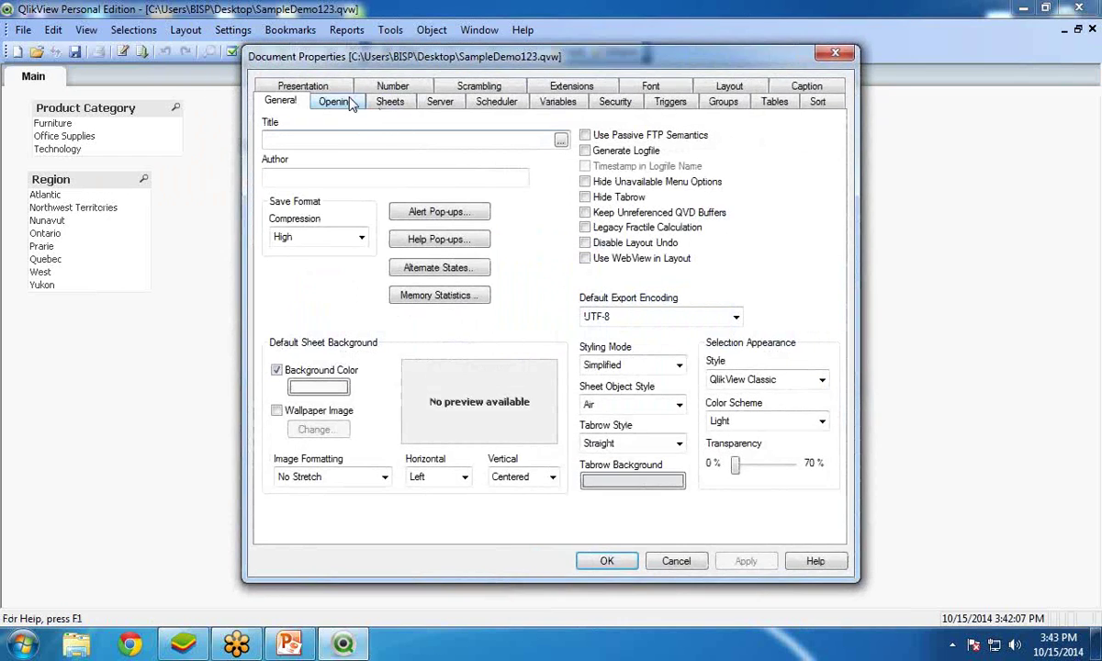
{"action": "left_click", "coordinate": [321, 102]}
{"action": "left_click", "coordinate": [266, 338]}
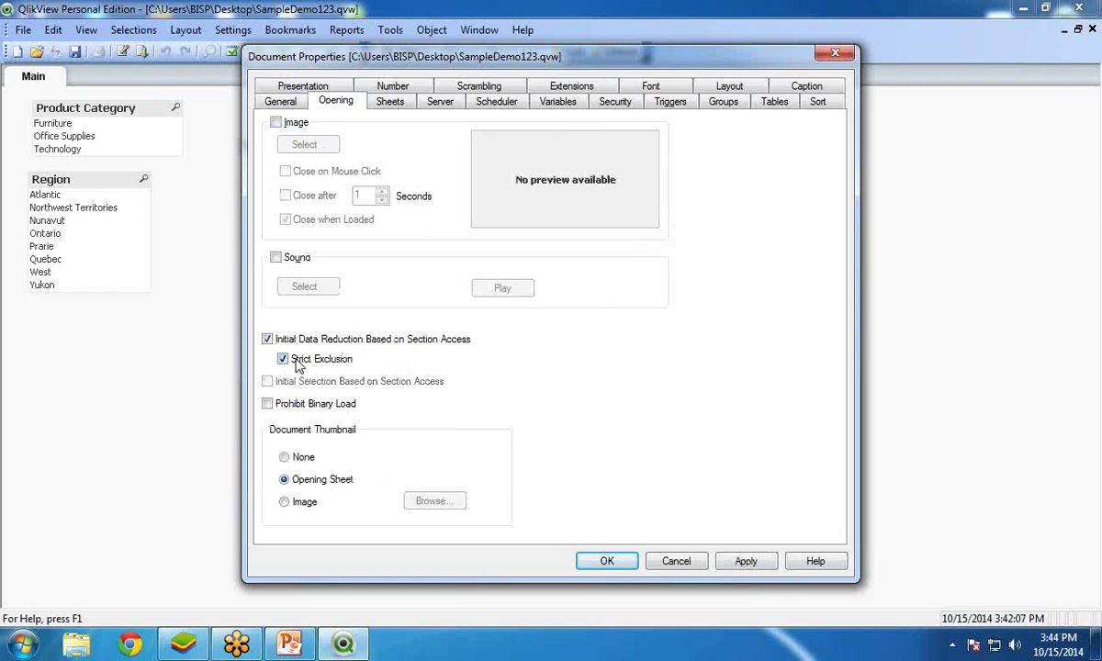
{"action": "left_click", "coordinate": [606, 564]}
Reload the script, then close SampleDemo123 and save the changes.
{"action": "left_click", "coordinate": [143, 55]}
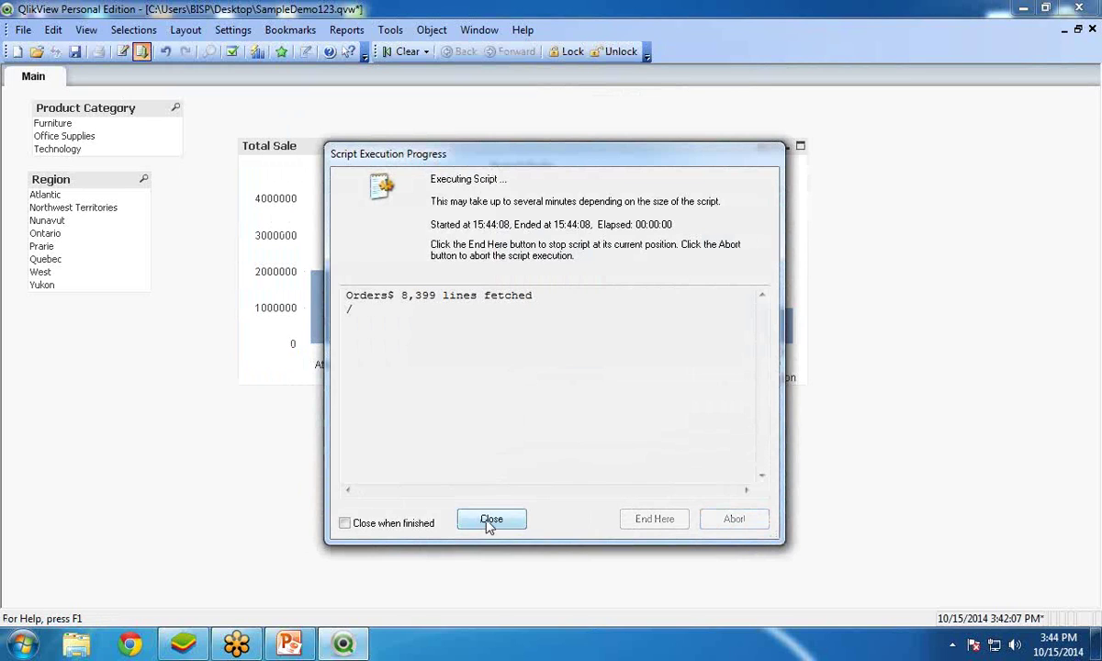
{"action": "left_click", "coordinate": [491, 520]}
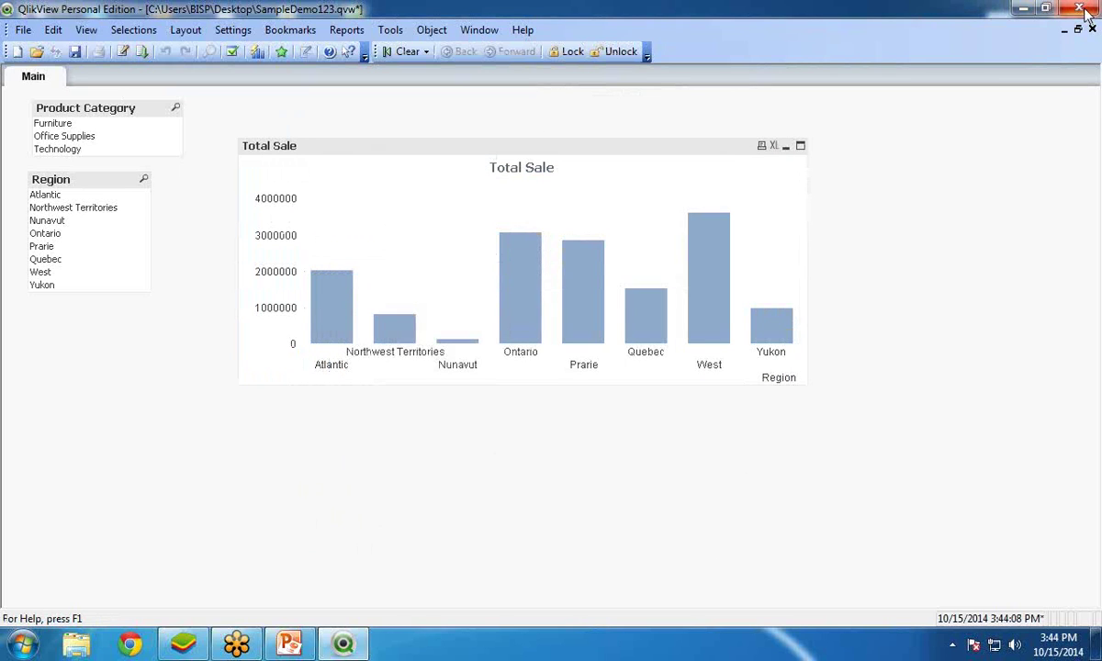
{"action": "left_click", "coordinate": [1080, 9]}
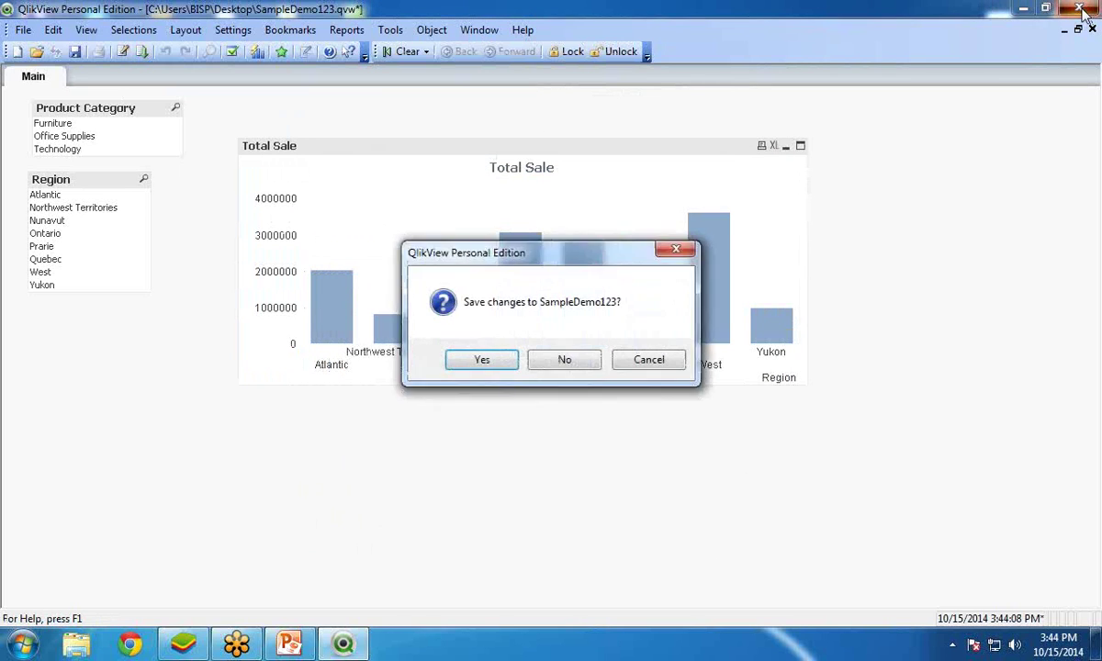
{"action": "left_click", "coordinate": [482, 359]}
Reopen SampleDemo123 in QlikView 11 with a user login to confirm only Furniture shows, then close QlikView.
{"action": "left_click", "coordinate": [20, 642]}
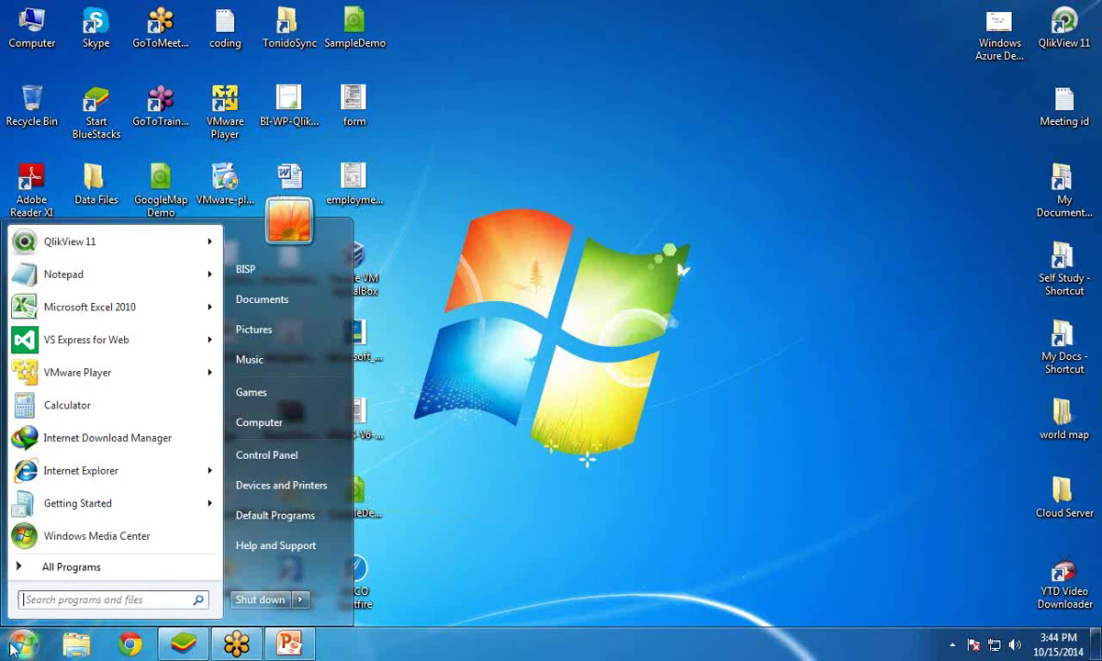
{"action": "left_click", "coordinate": [69, 240]}
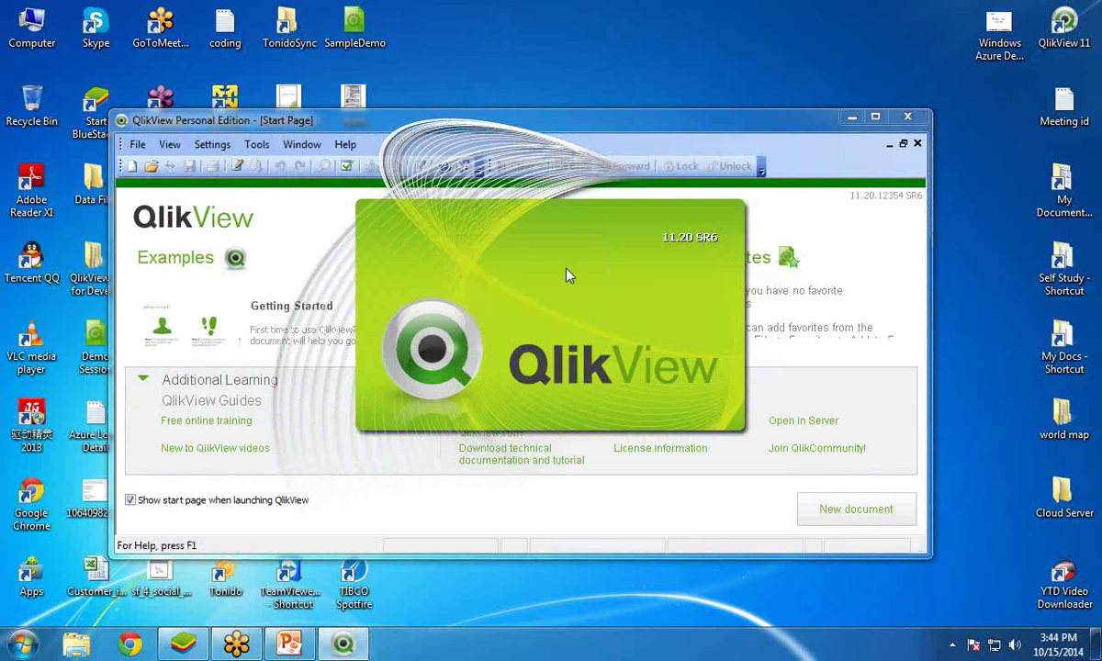
{"action": "left_click", "coordinate": [515, 310]}
{"action": "type", "text": "USER1"}
{"action": "key", "text": "Return"}
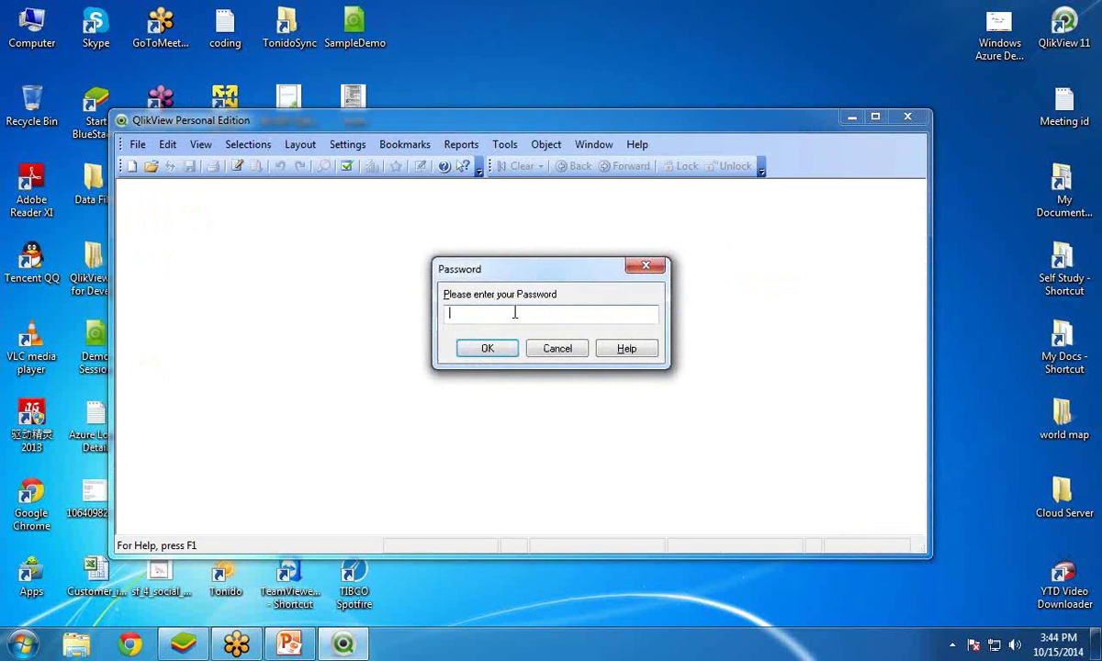
{"action": "type", "text": "••••••••"}
{"action": "key", "text": "Return"}
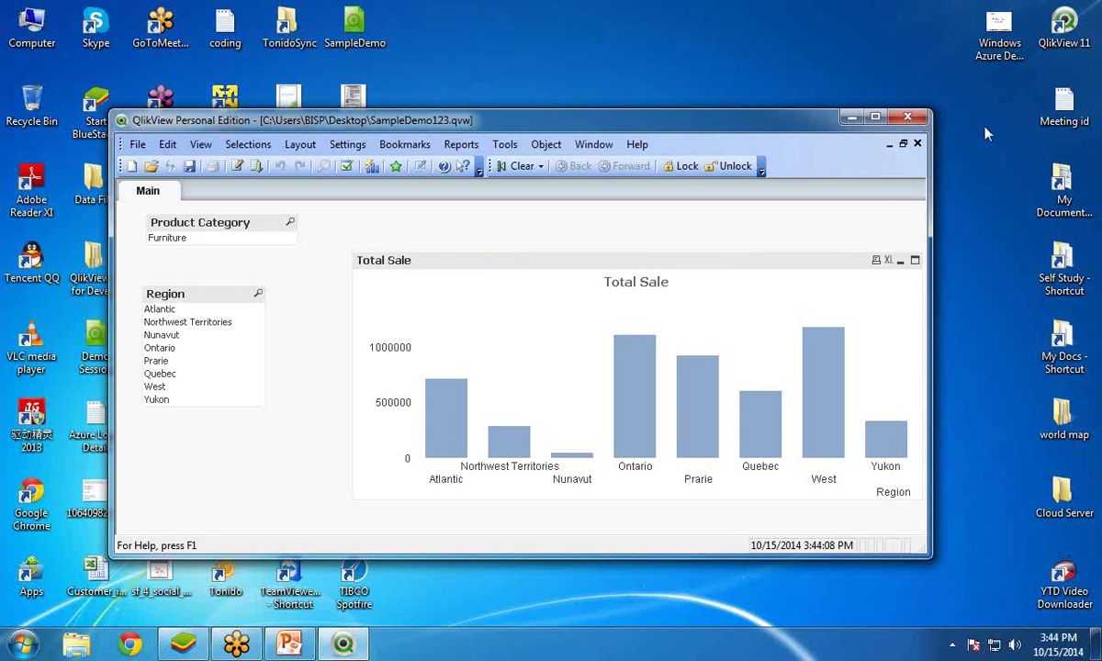
{"action": "left_click", "coordinate": [908, 118]}
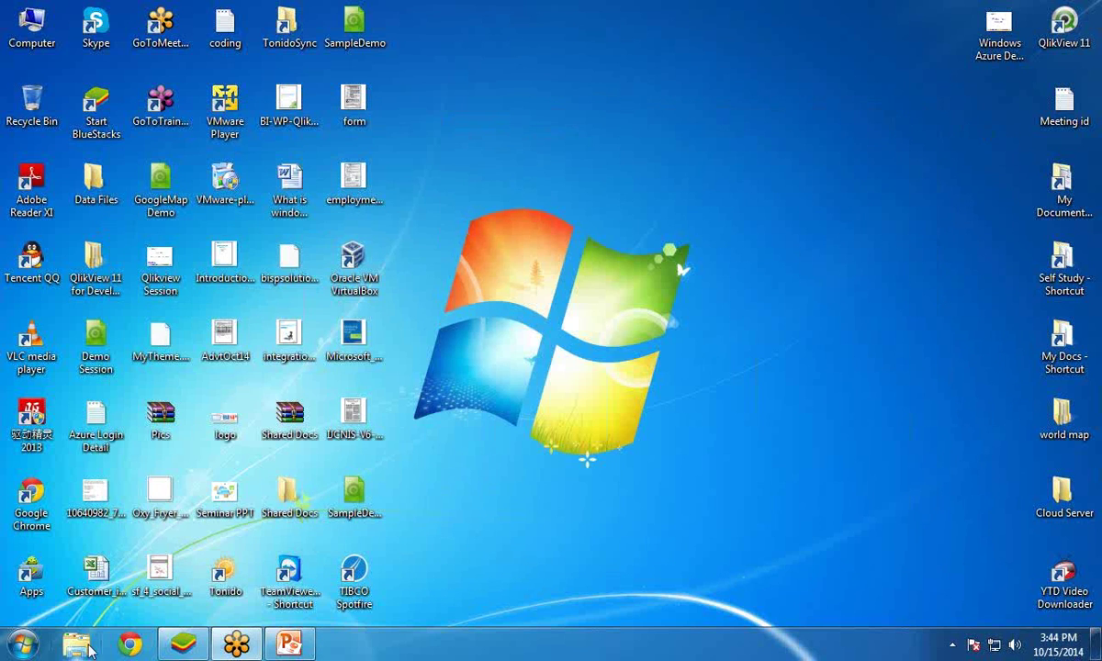
Launch QlikView 11 and open SampleDemo123 from the recent documents.
{"action": "left_click", "coordinate": [23, 642]}
{"action": "left_click", "coordinate": [79, 242]}
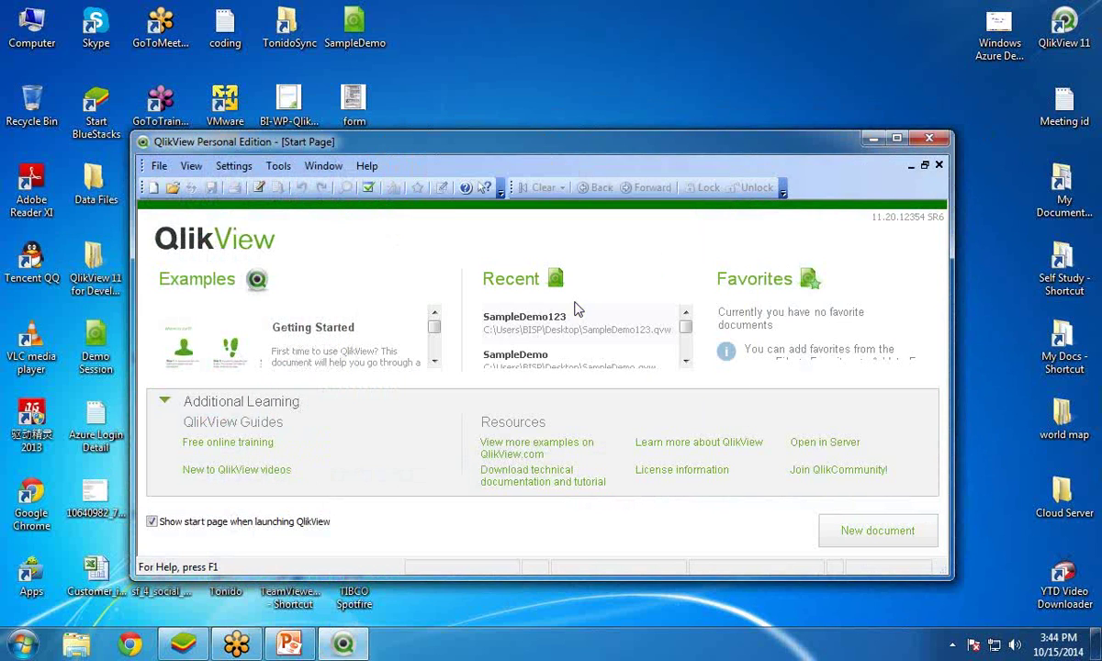
{"action": "left_click", "coordinate": [530, 318]}
Log in with the other user's ID and password, maximize, and move the Product Category list box lower.
{"action": "type", "text": "USER"}
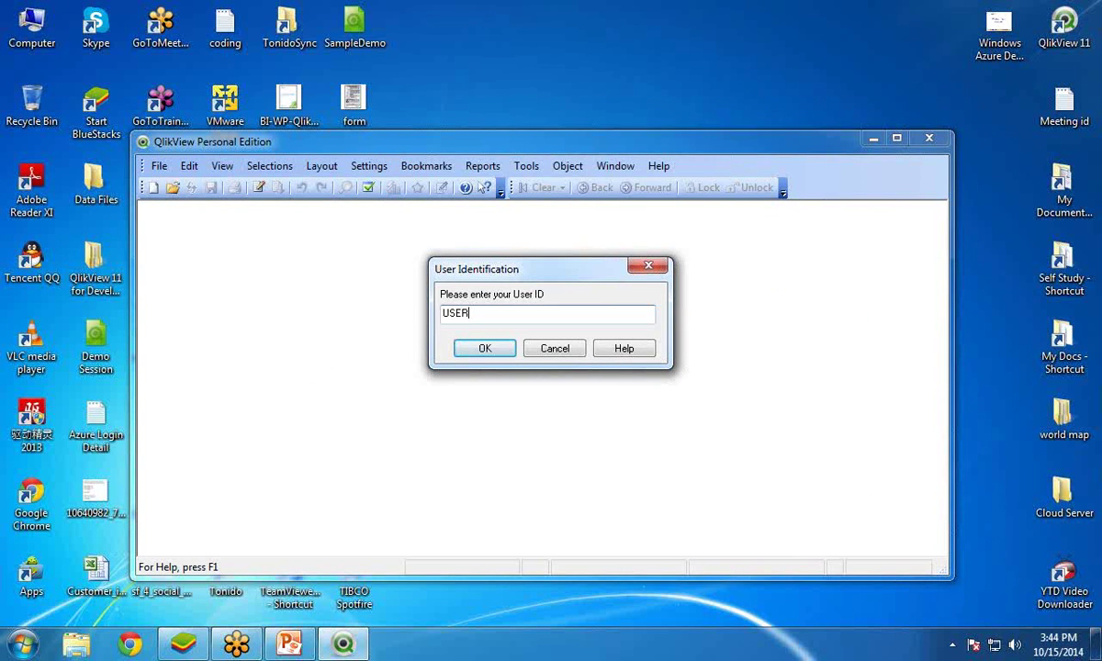
{"action": "key", "text": "Return"}
{"action": "type", "text": "********"}
{"action": "key", "text": "Return"}
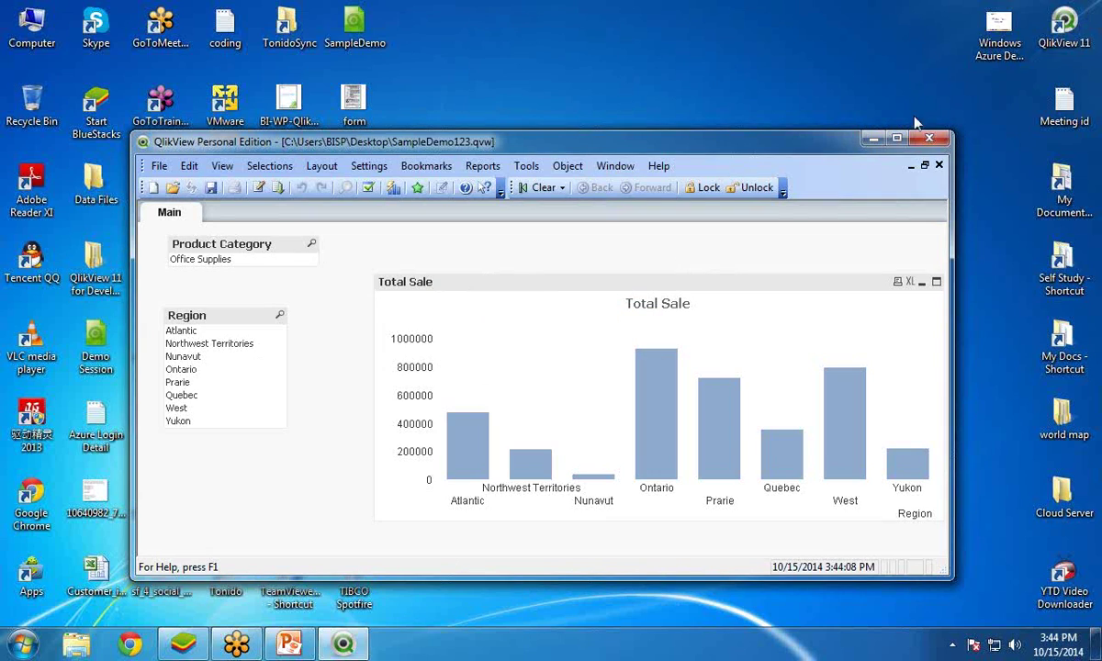
{"action": "left_click", "coordinate": [898, 140]}
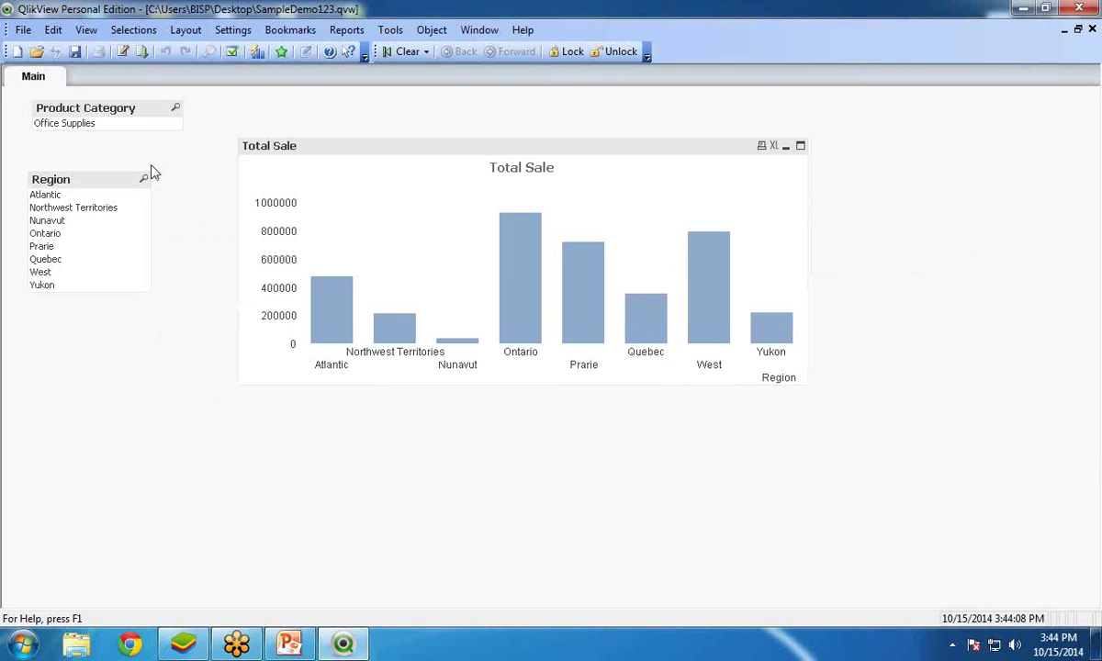
{"action": "mouse_move", "coordinate": [113, 114]}
{"action": "left_mouse_down"}
{"action": "mouse_move", "coordinate": [103, 123]}
{"action": "mouse_move", "coordinate": [118, 134]}
{"action": "left_mouse_up"}
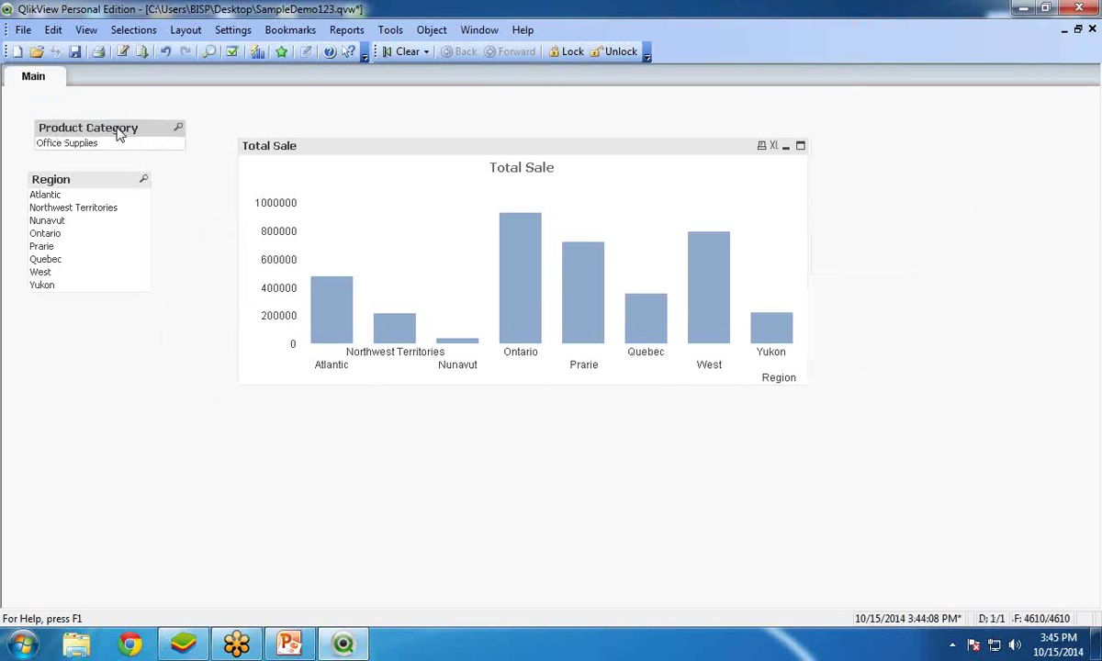